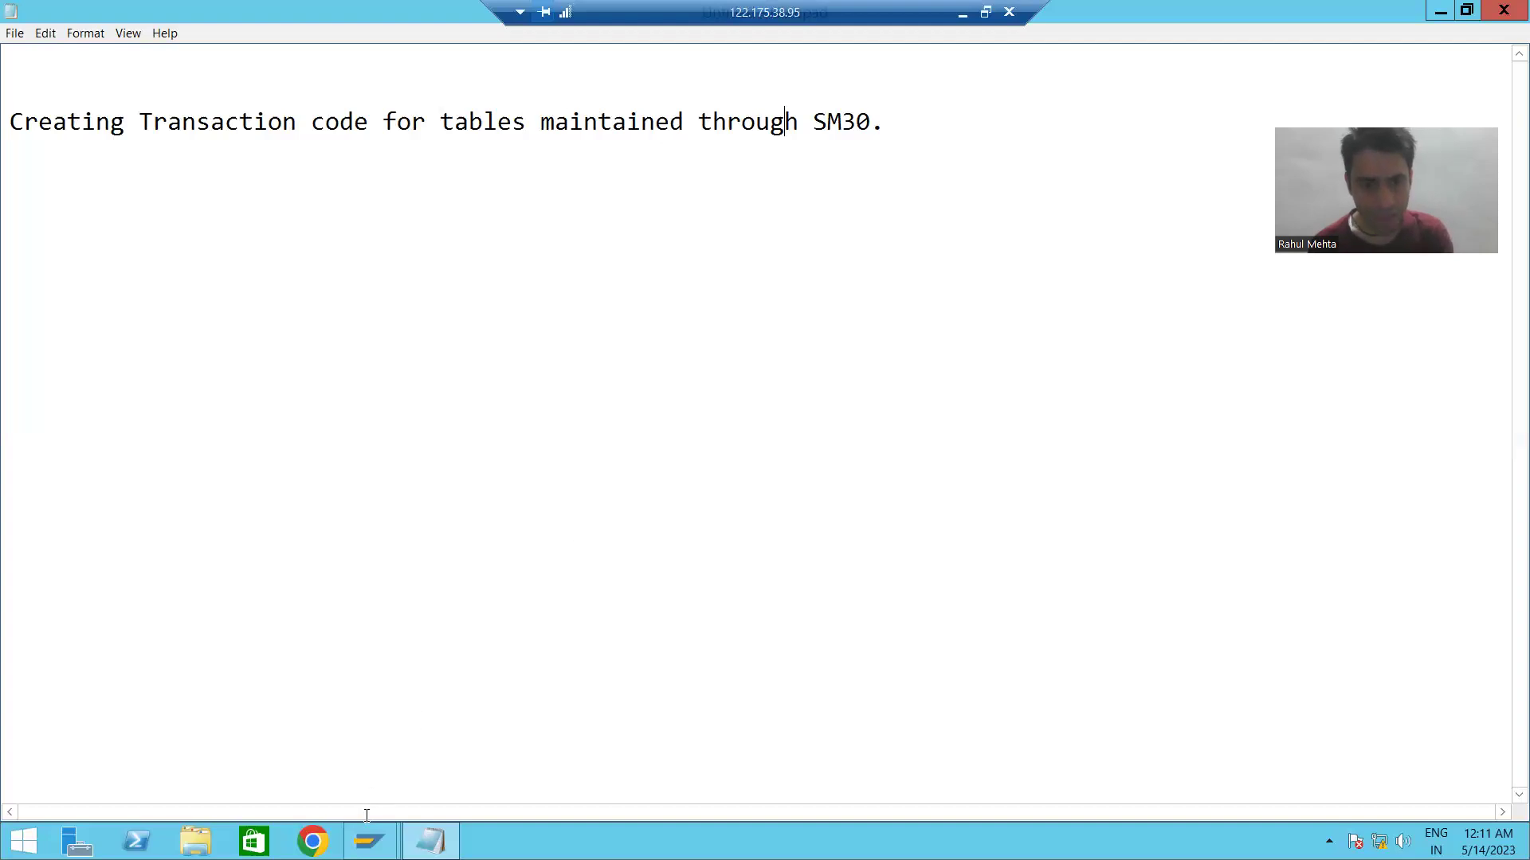
# - Switch to the SAP ABAP Dictionary window and open transaction SM30 in a new session
pyautogui.moveTo(369, 841)
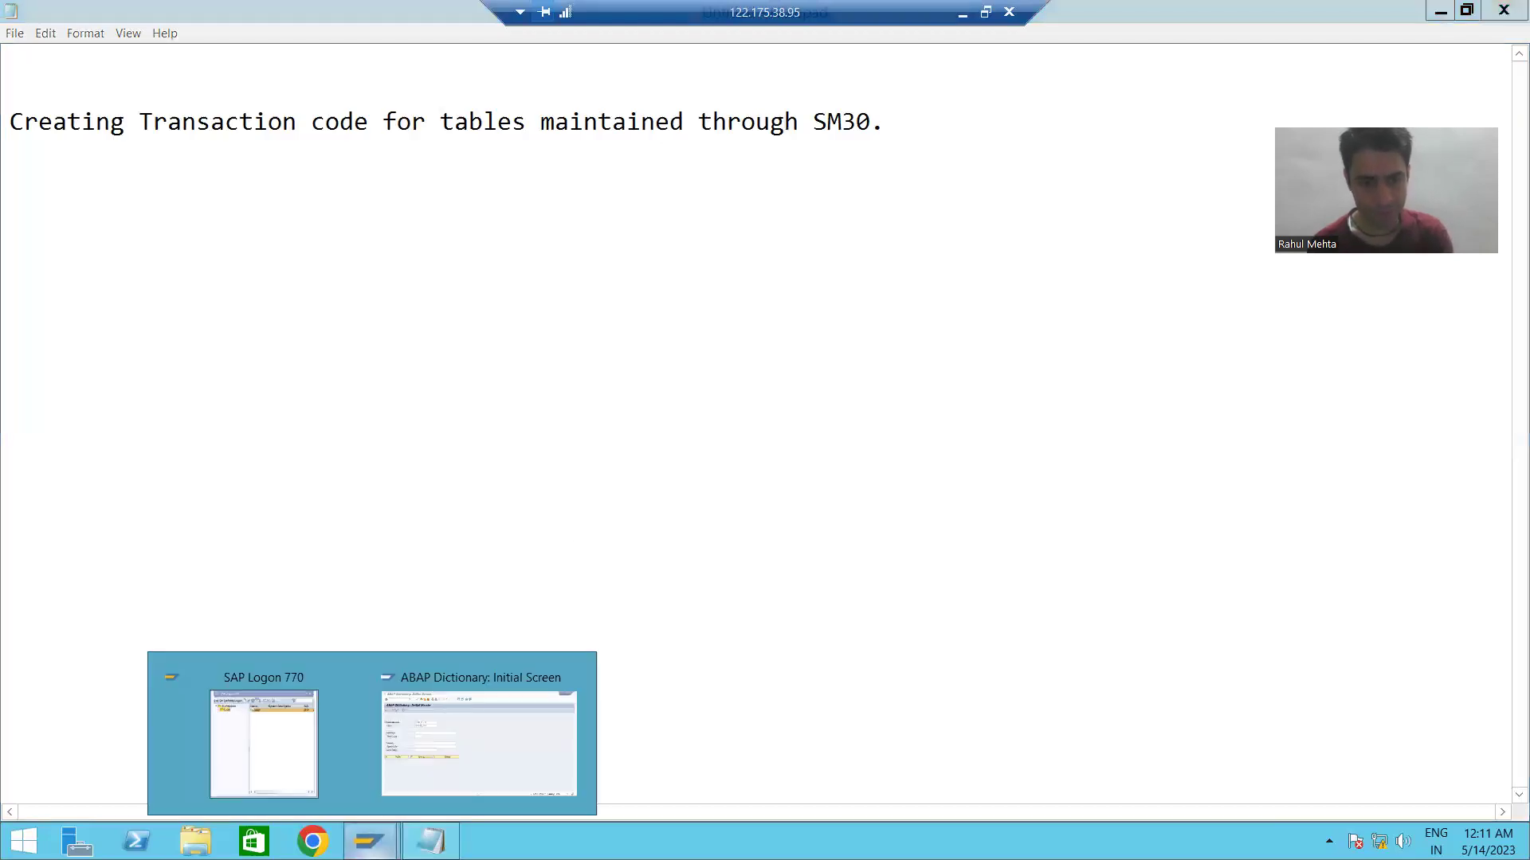
pyautogui.click(447, 749)
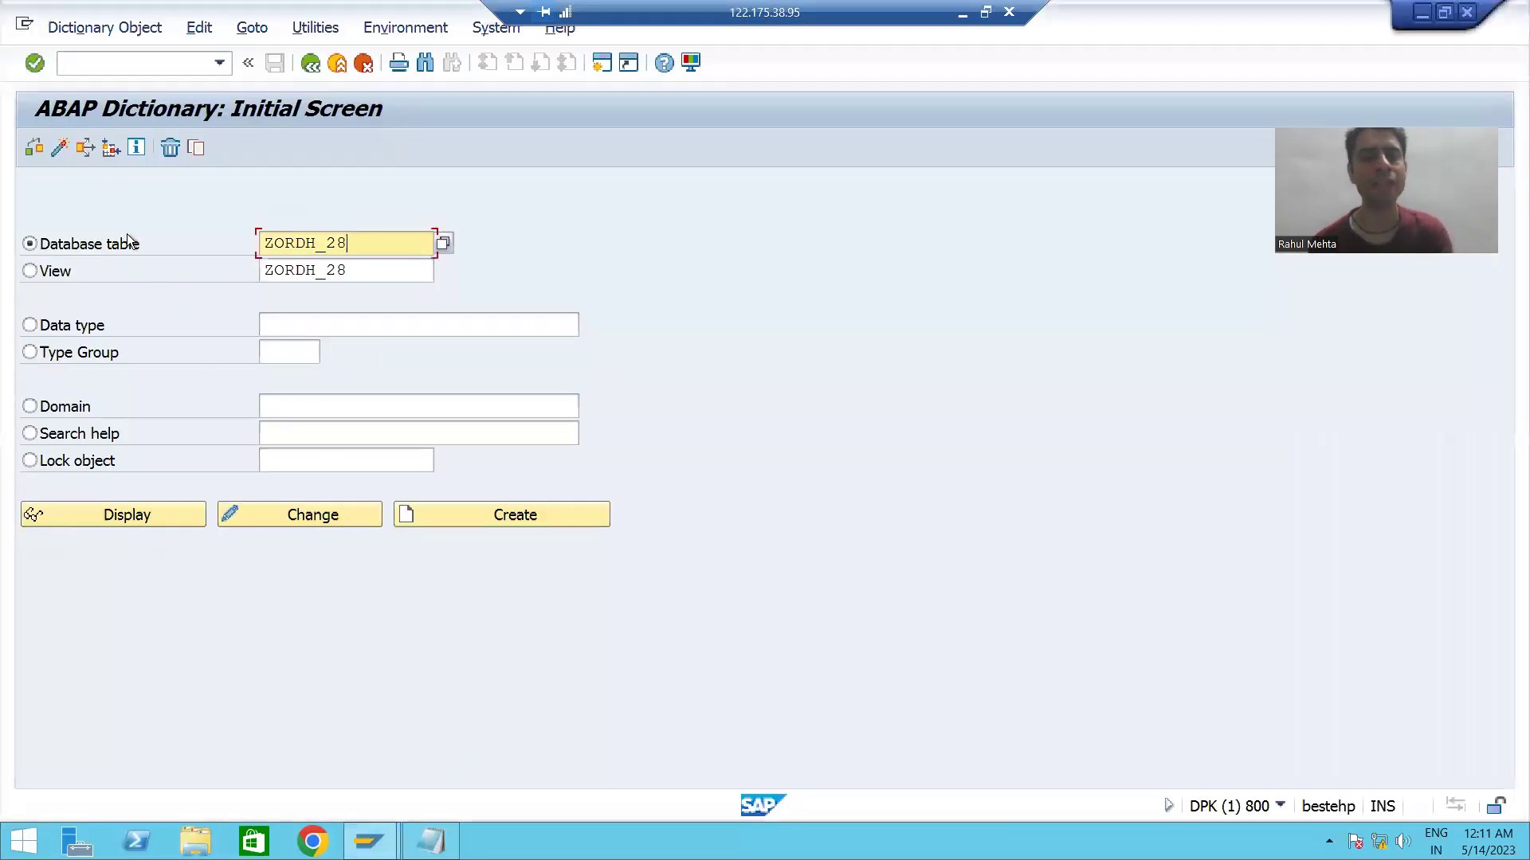
pyautogui.click(109, 67)
pyautogui.write('/osm30')
pyautogui.press('Return')
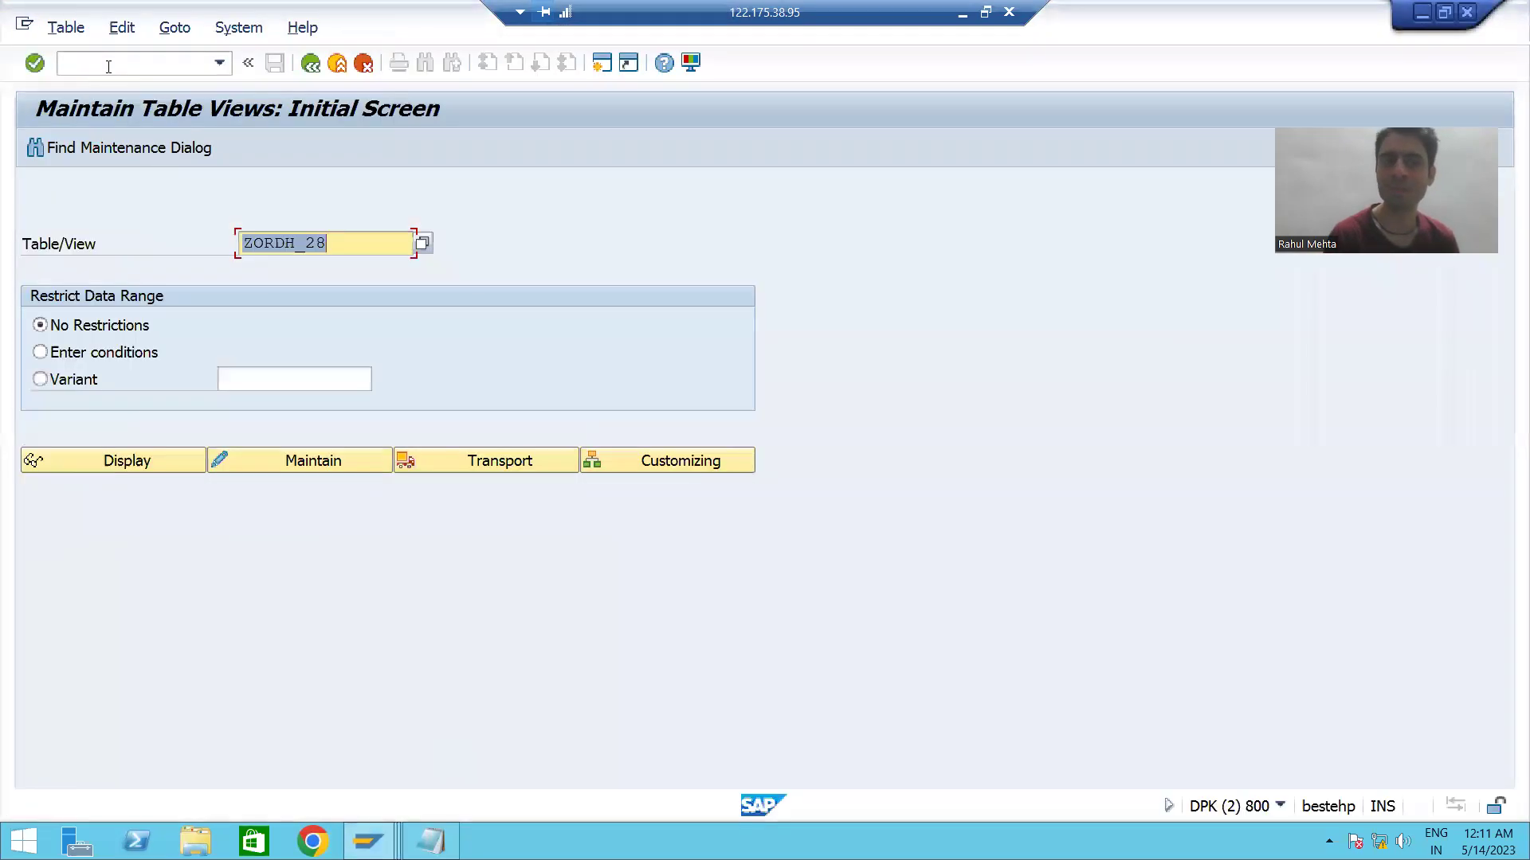
# - Enter table ZORDH_28 without data restrictions and open its entries for maintenance
pyautogui.press('BackSpace')
pyautogui.press('Down')
pyautogui.press('Return')
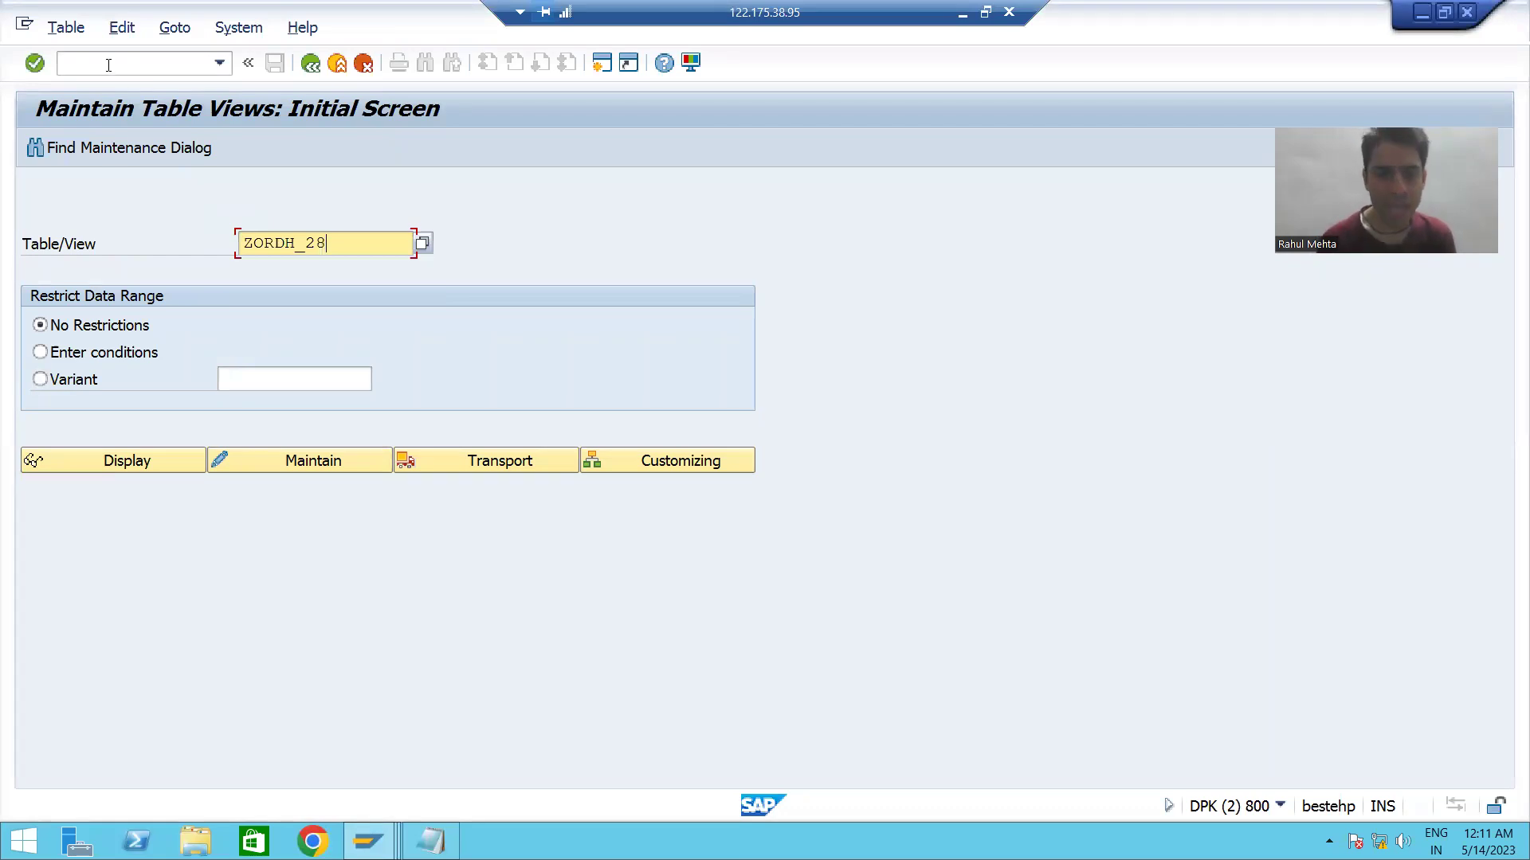
pyautogui.click(294, 460)
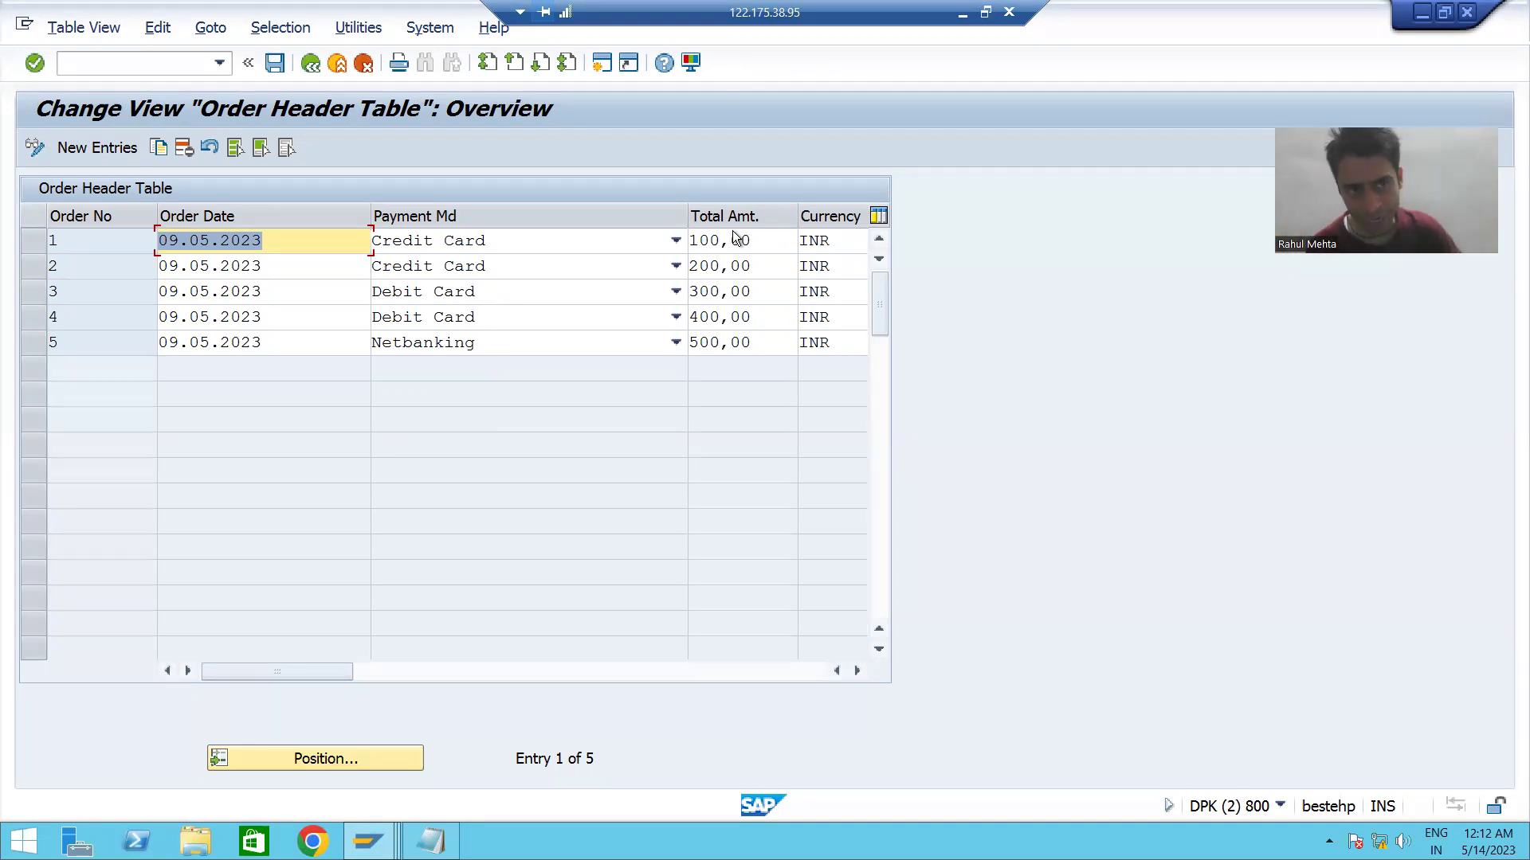
pyautogui.click(106, 59)
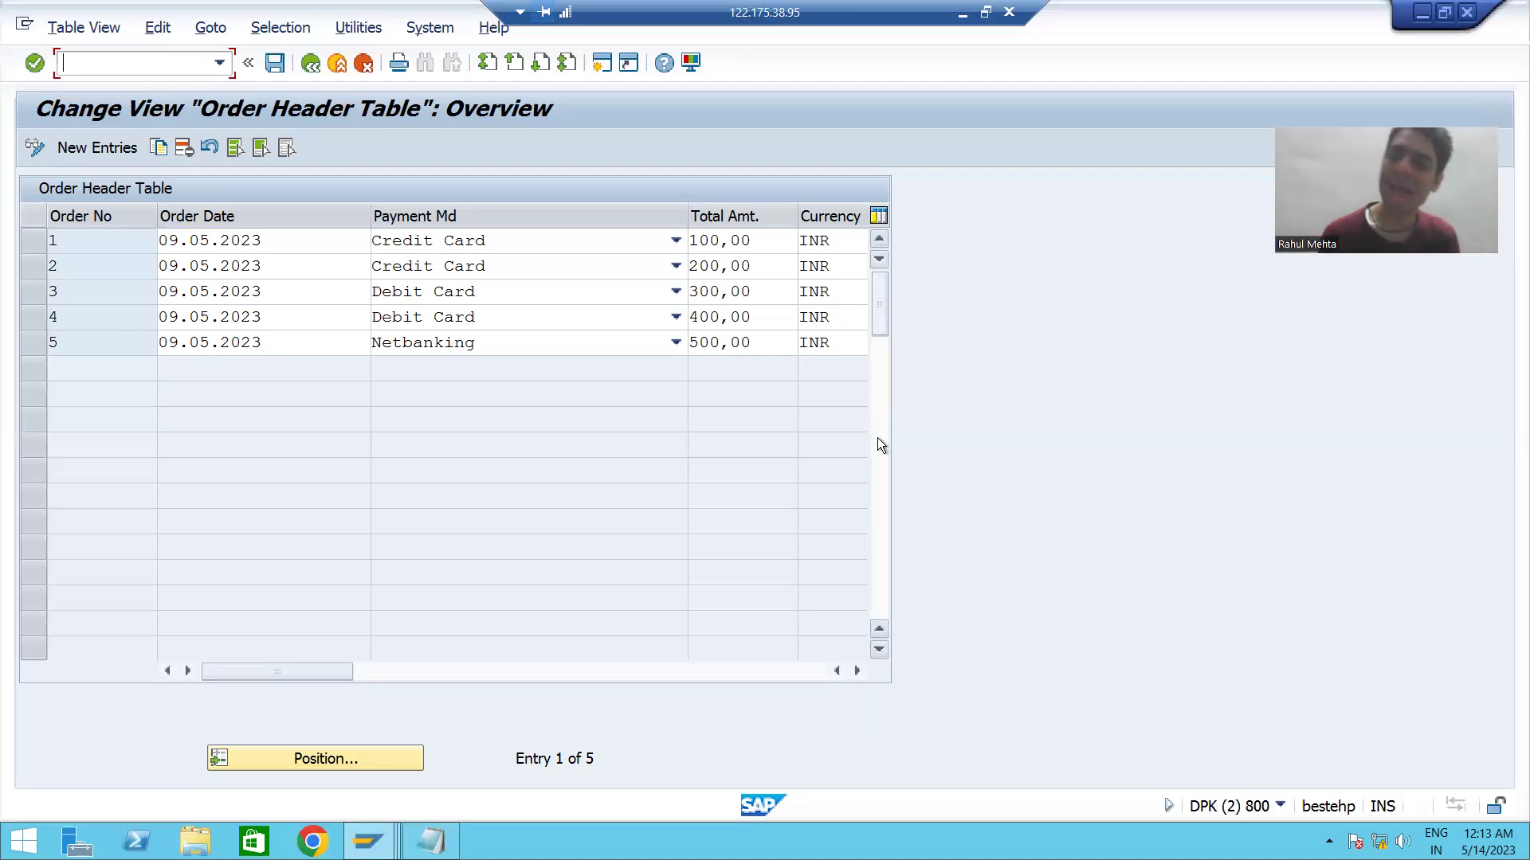
# - Switch to Notepad and add the line "SE93 - Create our own transaction codes." below the heading
pyautogui.click(430, 842)
pyautogui.click(936, 128)
pyautogui.press('Return')
pyautogui.press('Return')
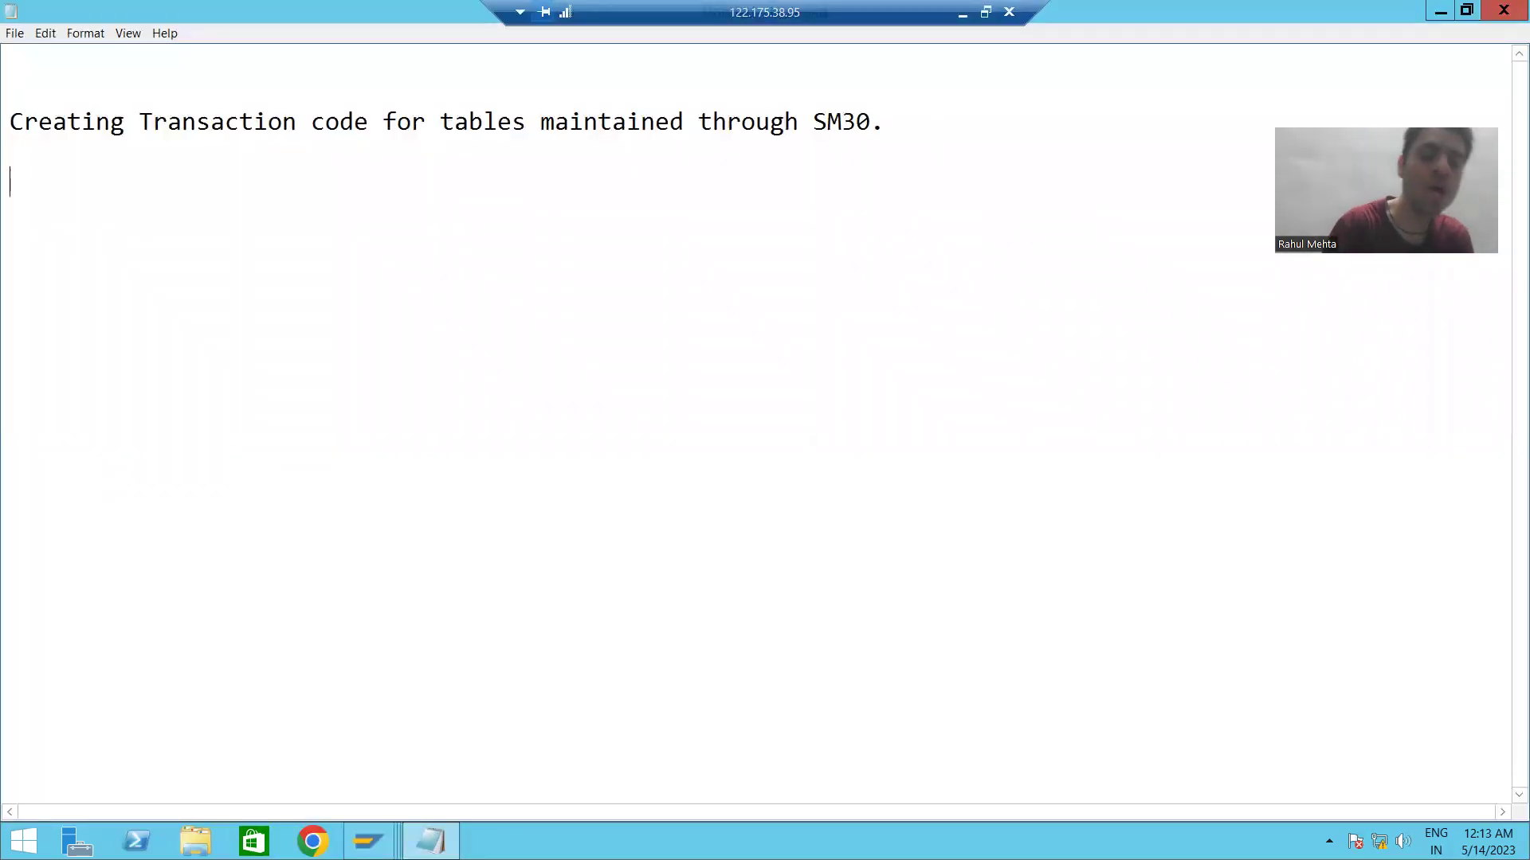
pyautogui.write('SE93 -')
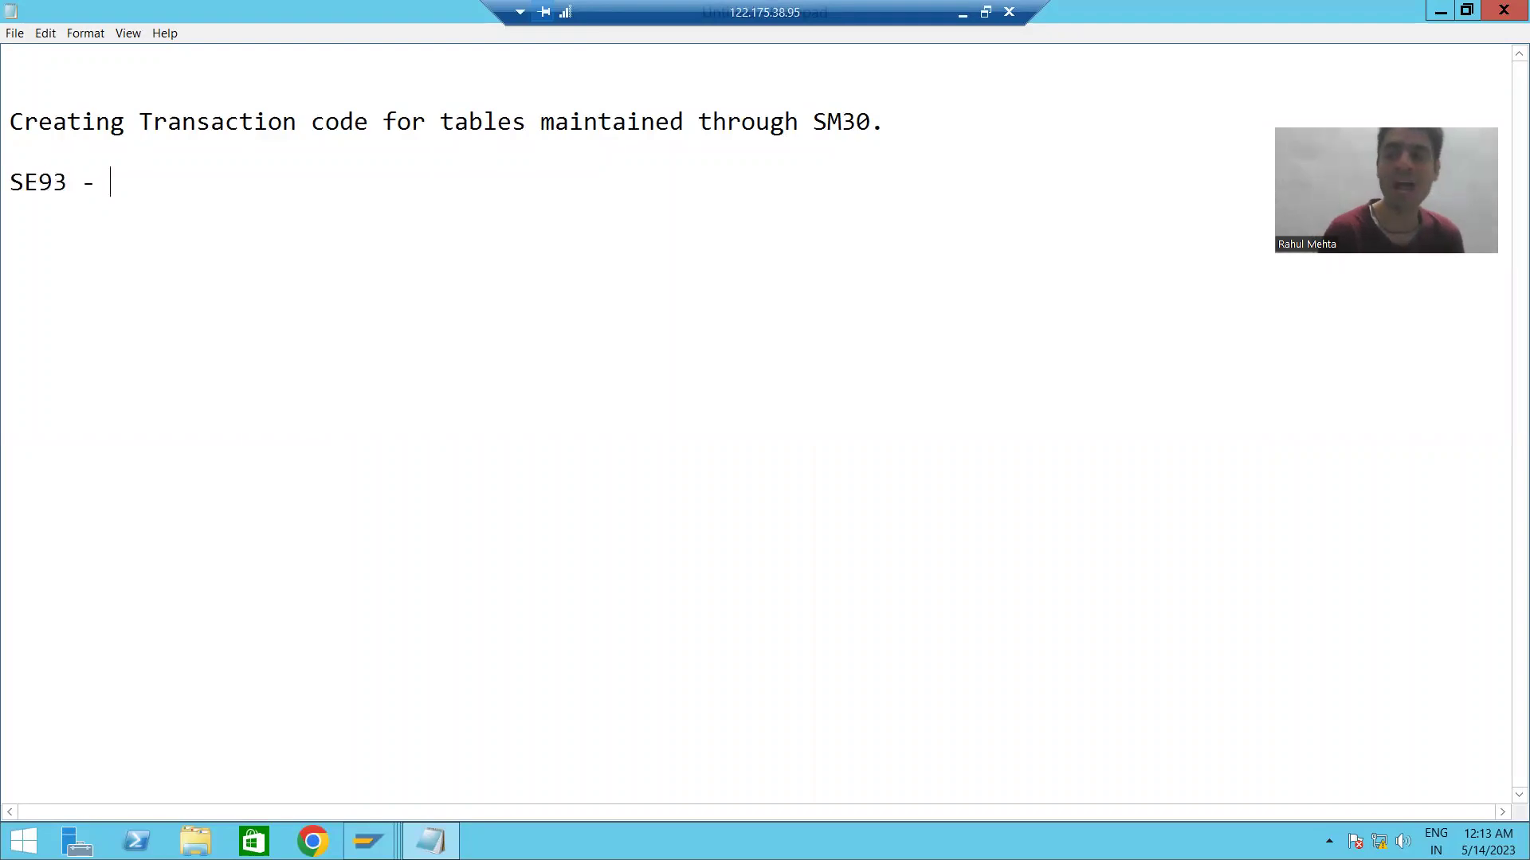
pyautogui.write('Create ')
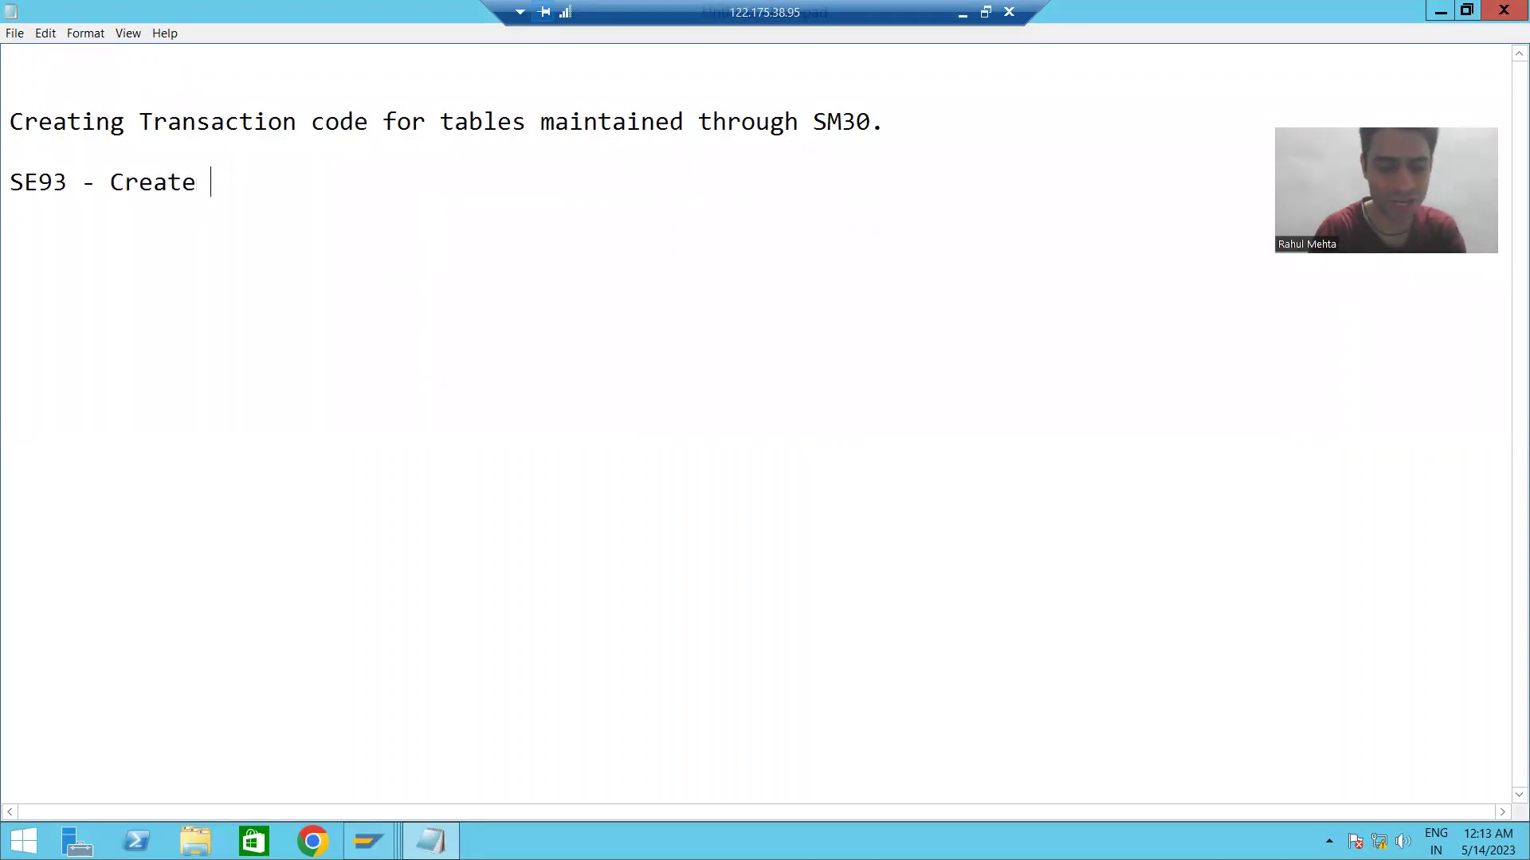
pyautogui.write('our wi')
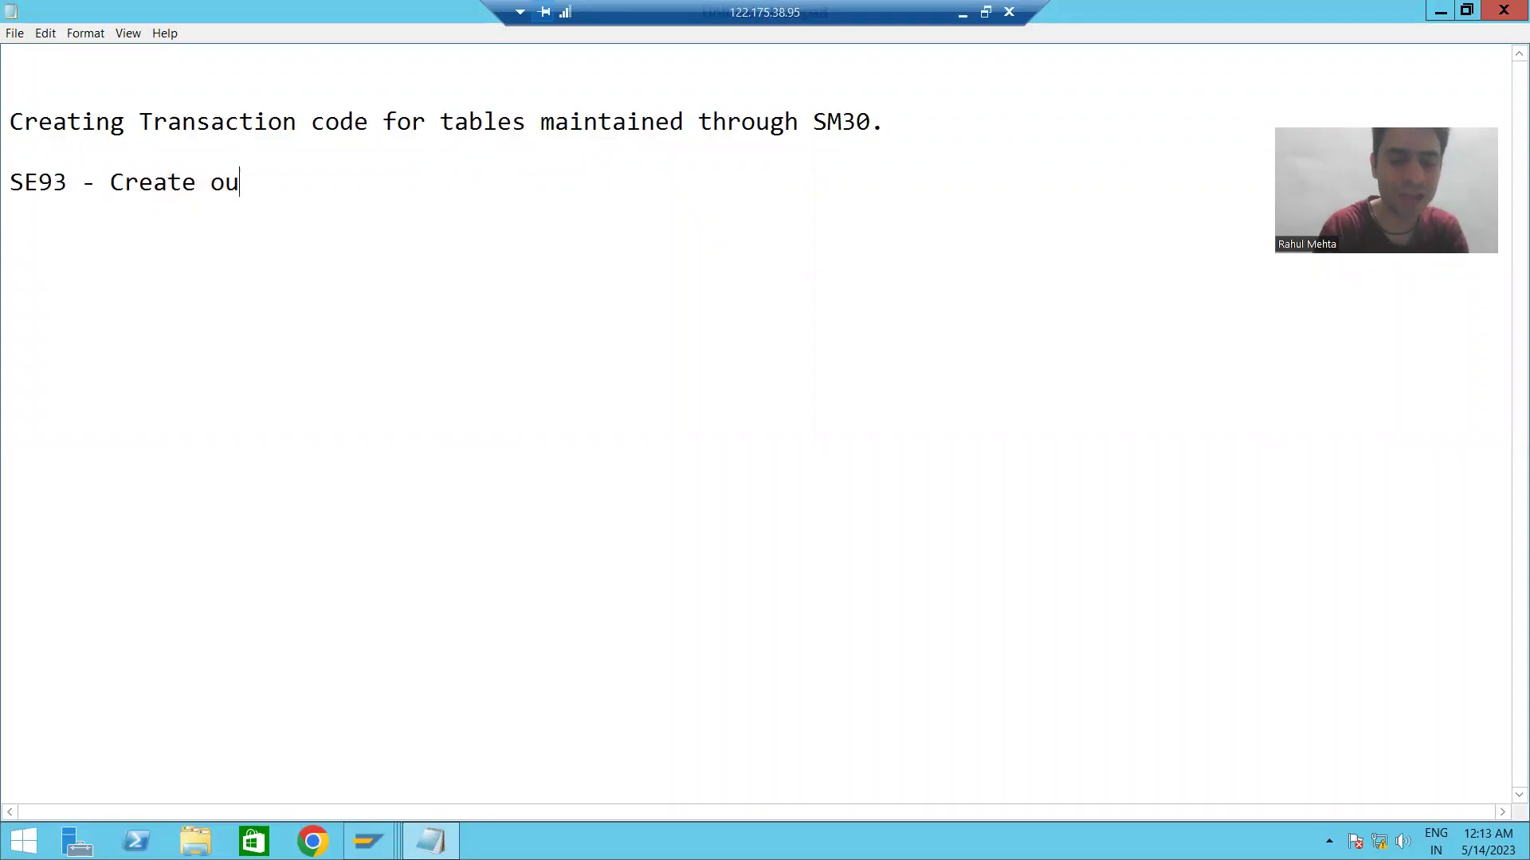
pyautogui.press('BackSpace')
pyautogui.press('BackSpace')
pyautogui.write('own tran')
pyautogui.write('xtion')
pyautogui.press('BackSpace')
pyautogui.press('BackSpace')
pyautogui.press('BackSpace')
pyautogui.press('BackSpace')
pyautogui.press('BackSpace')
pyautogui.write('saction codes')
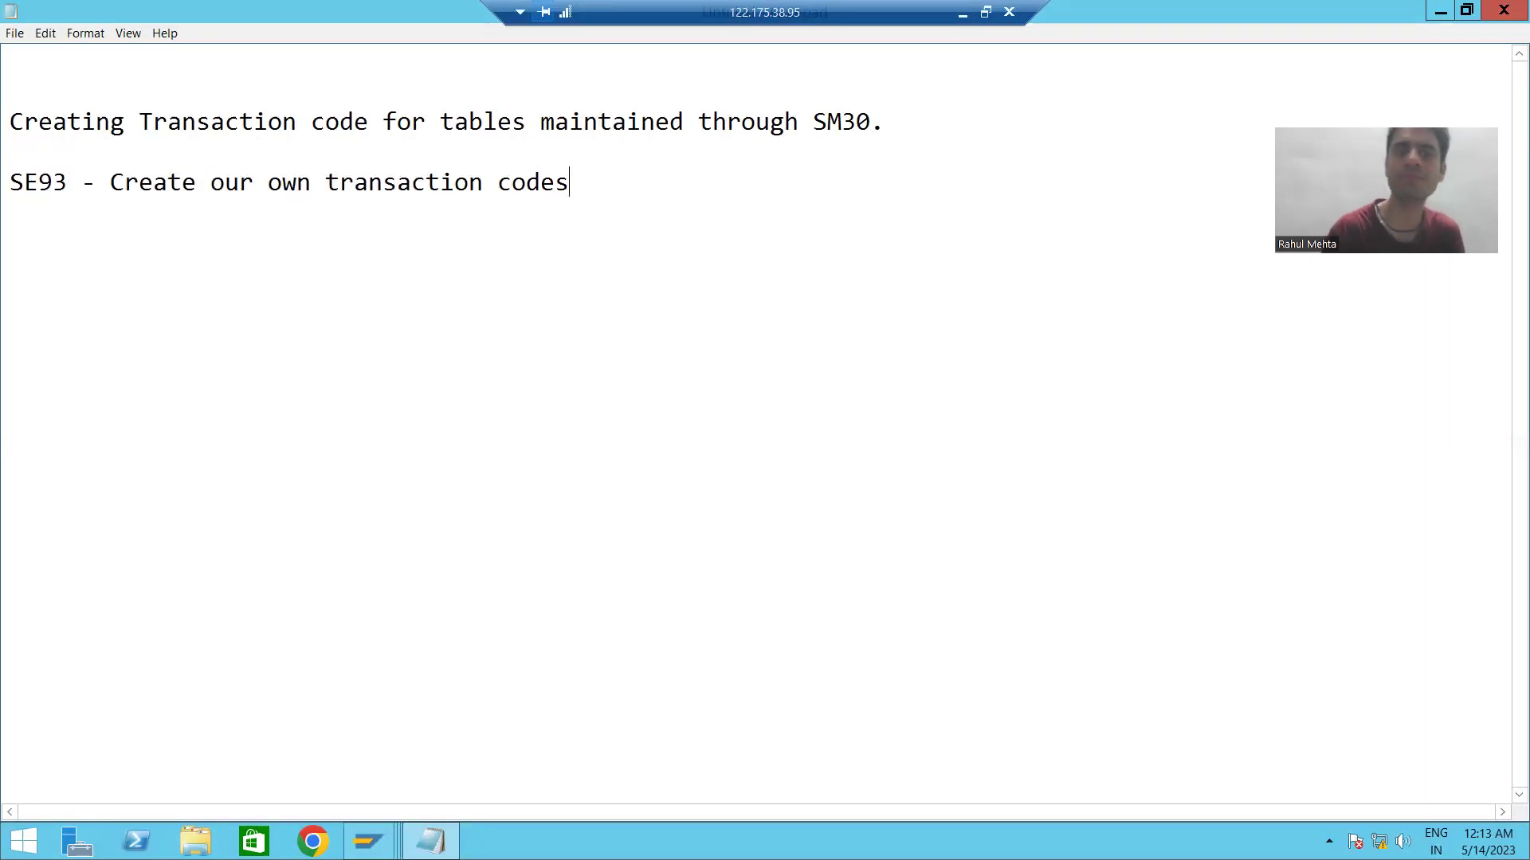
pyautogui.write('.')
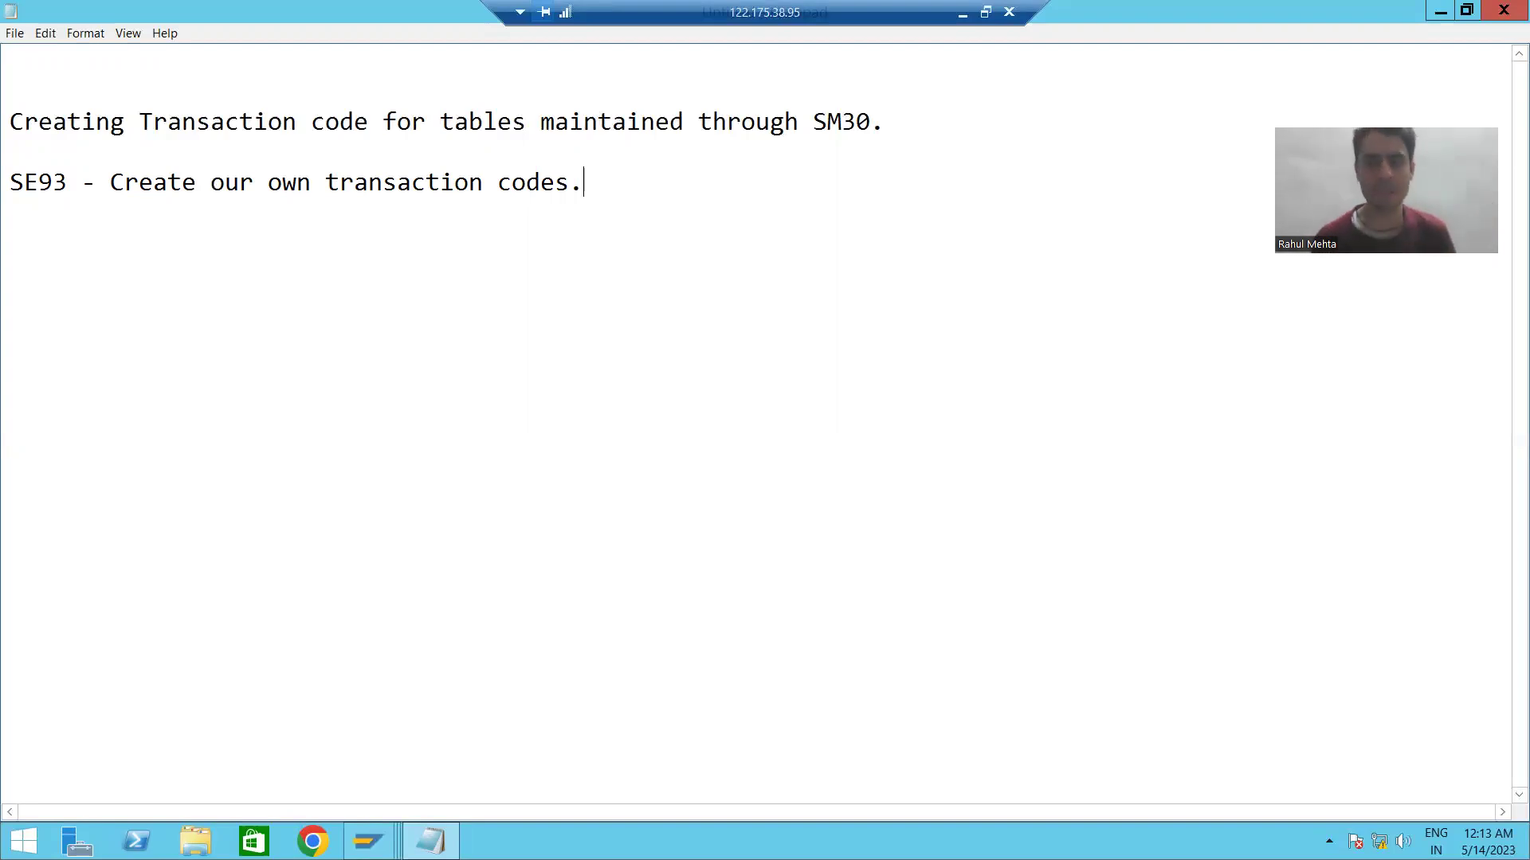
# - Return to the SAP ABAP Dictionary session and open transaction SE93 in it
pyautogui.click(368, 841)
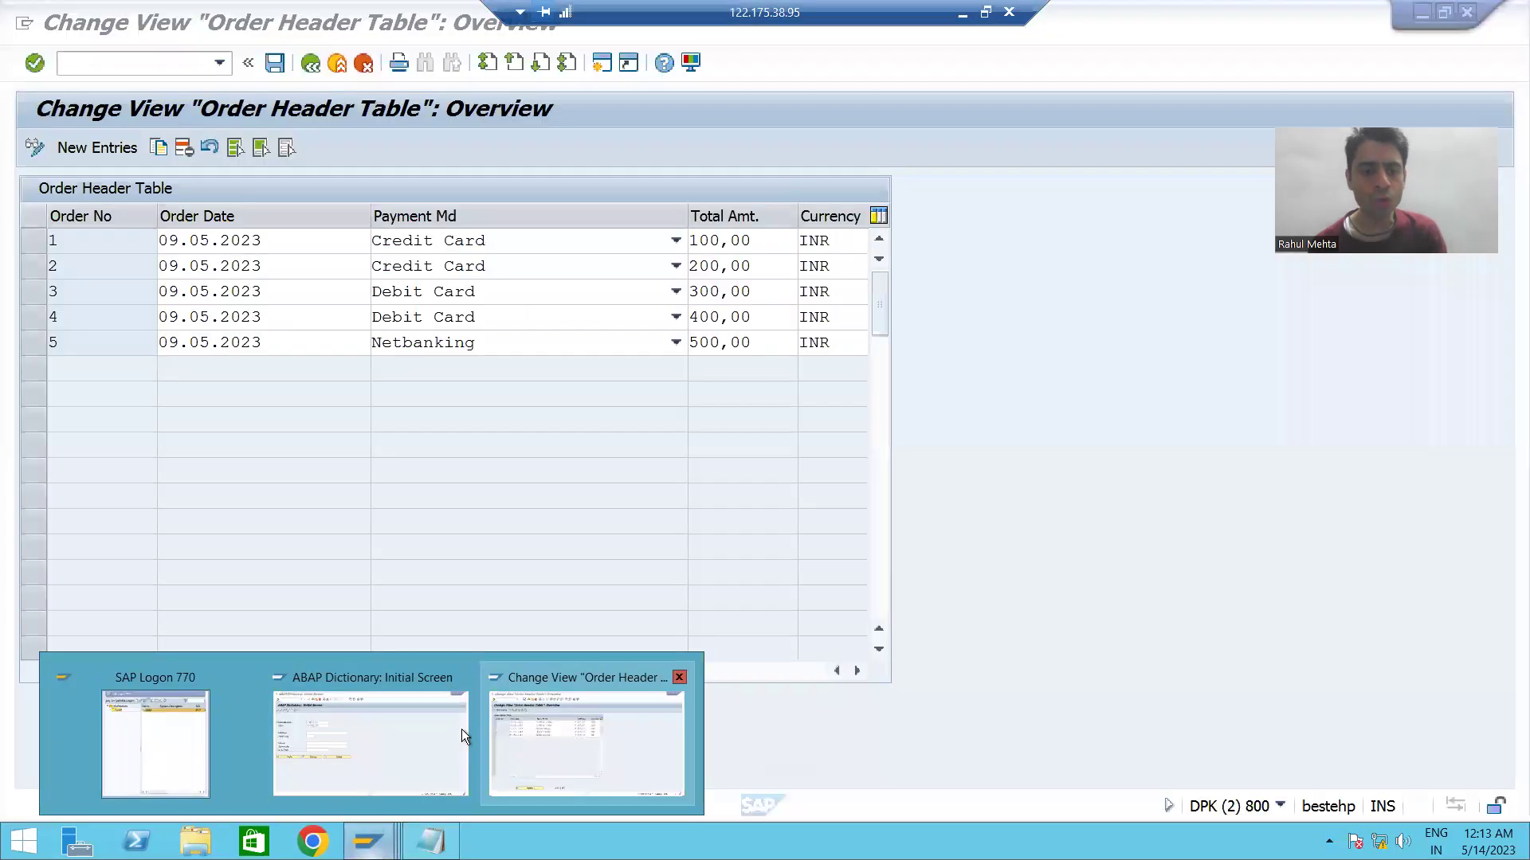
pyautogui.click(450, 735)
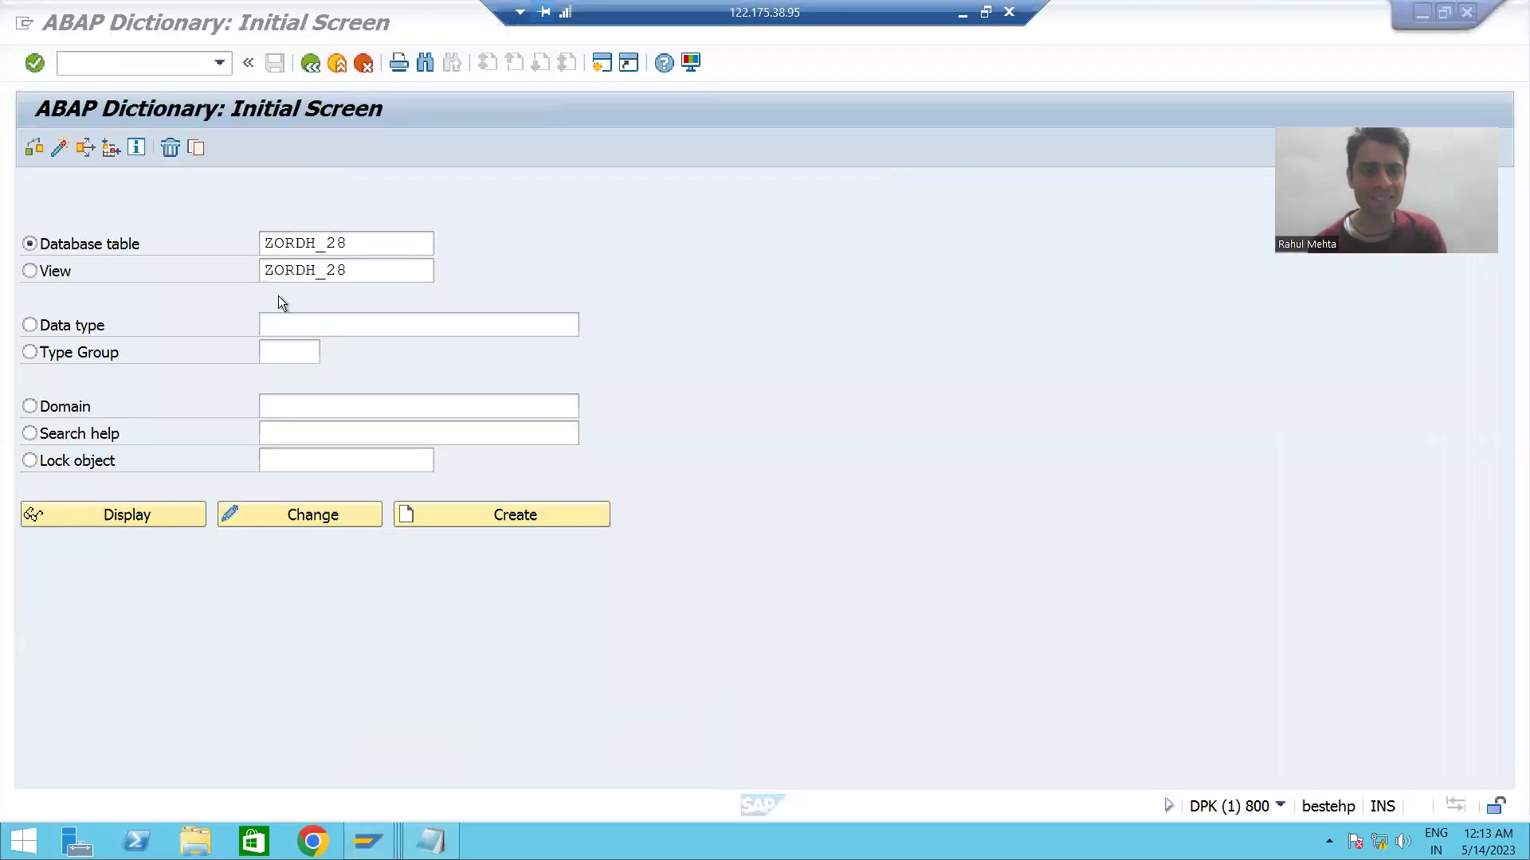
pyautogui.click(116, 52)
pyautogui.write('/nse93')
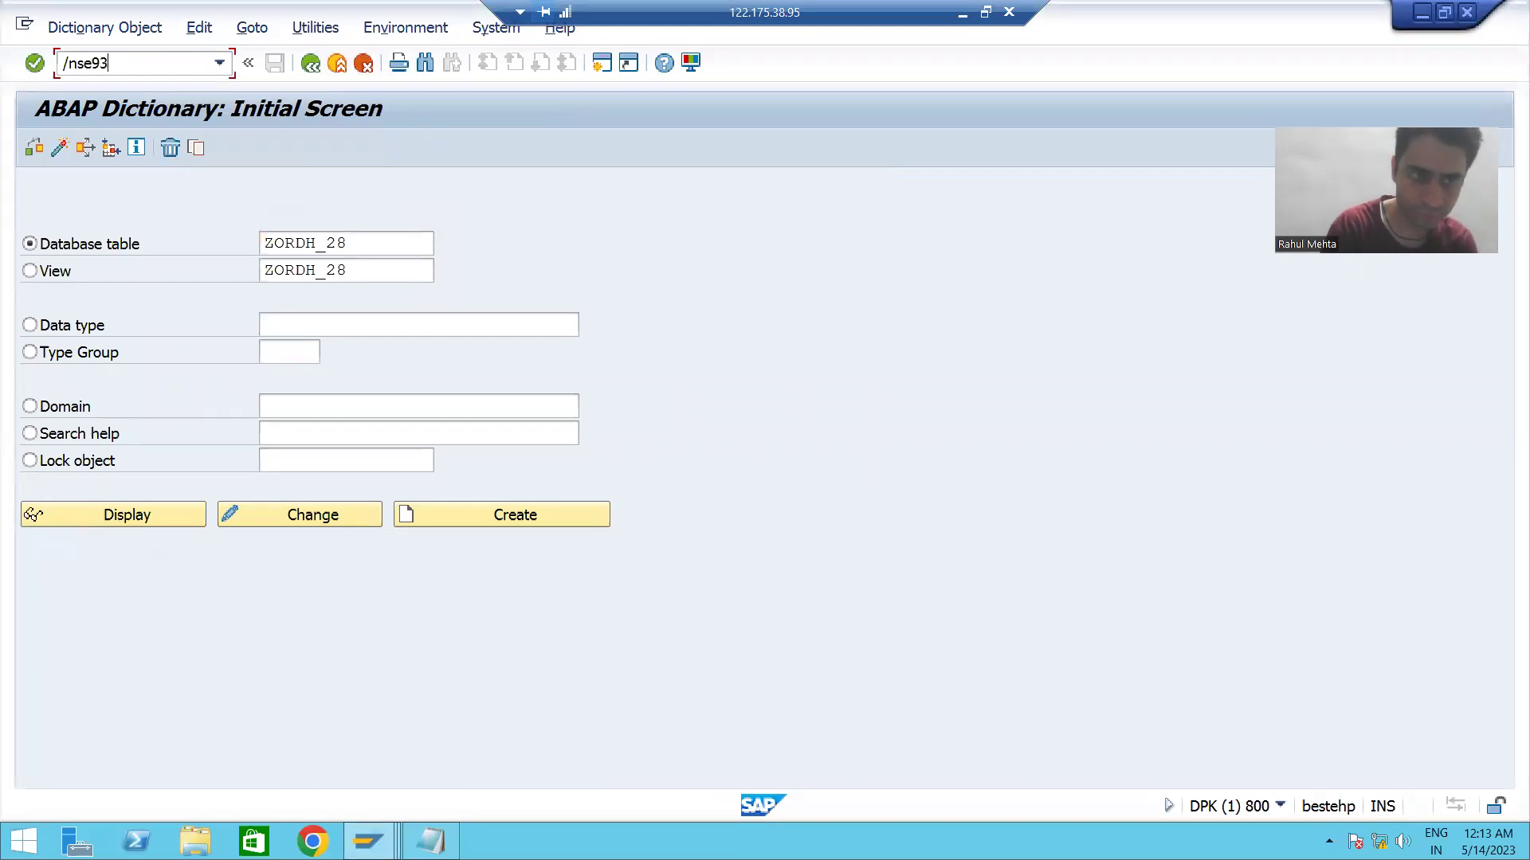
pyautogui.press('Return')
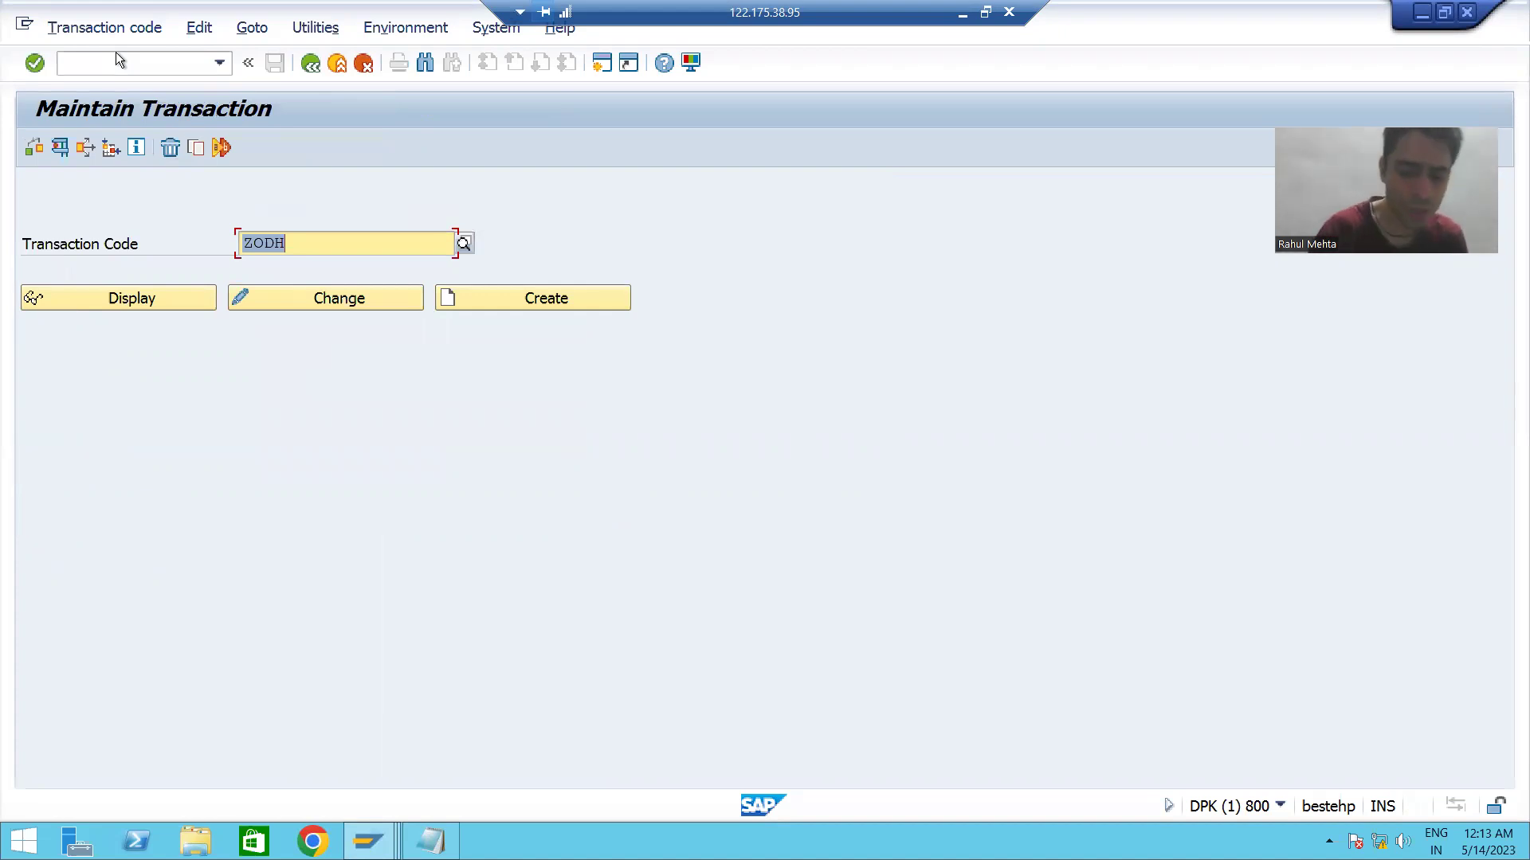
# - Start creating a new transaction code named ZOH
pyautogui.press('BackSpace')
pyautogui.write('Z')
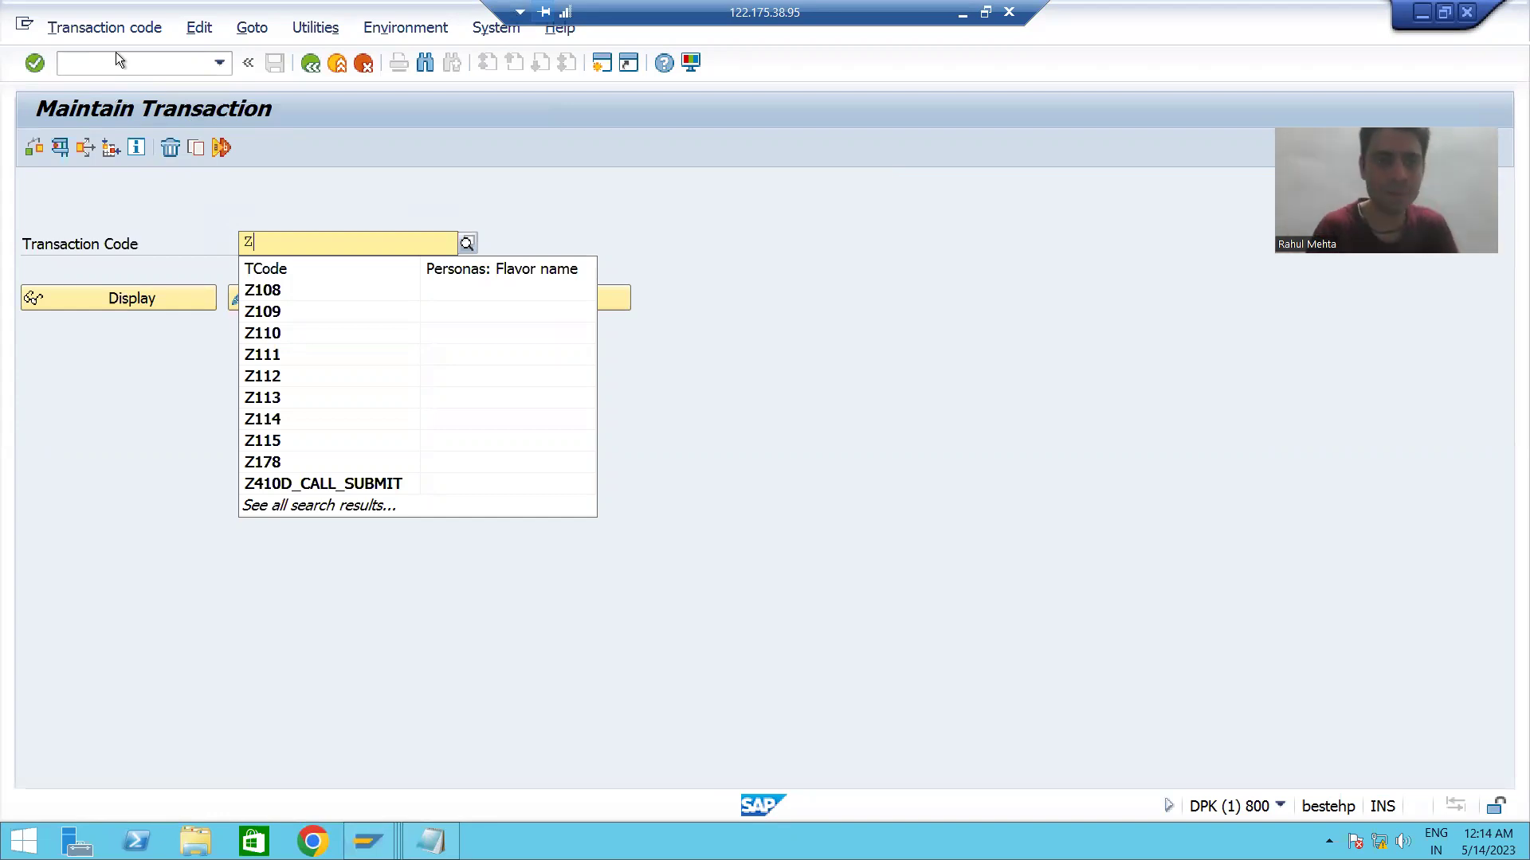
pyautogui.write('OH')
pyautogui.press('Return')
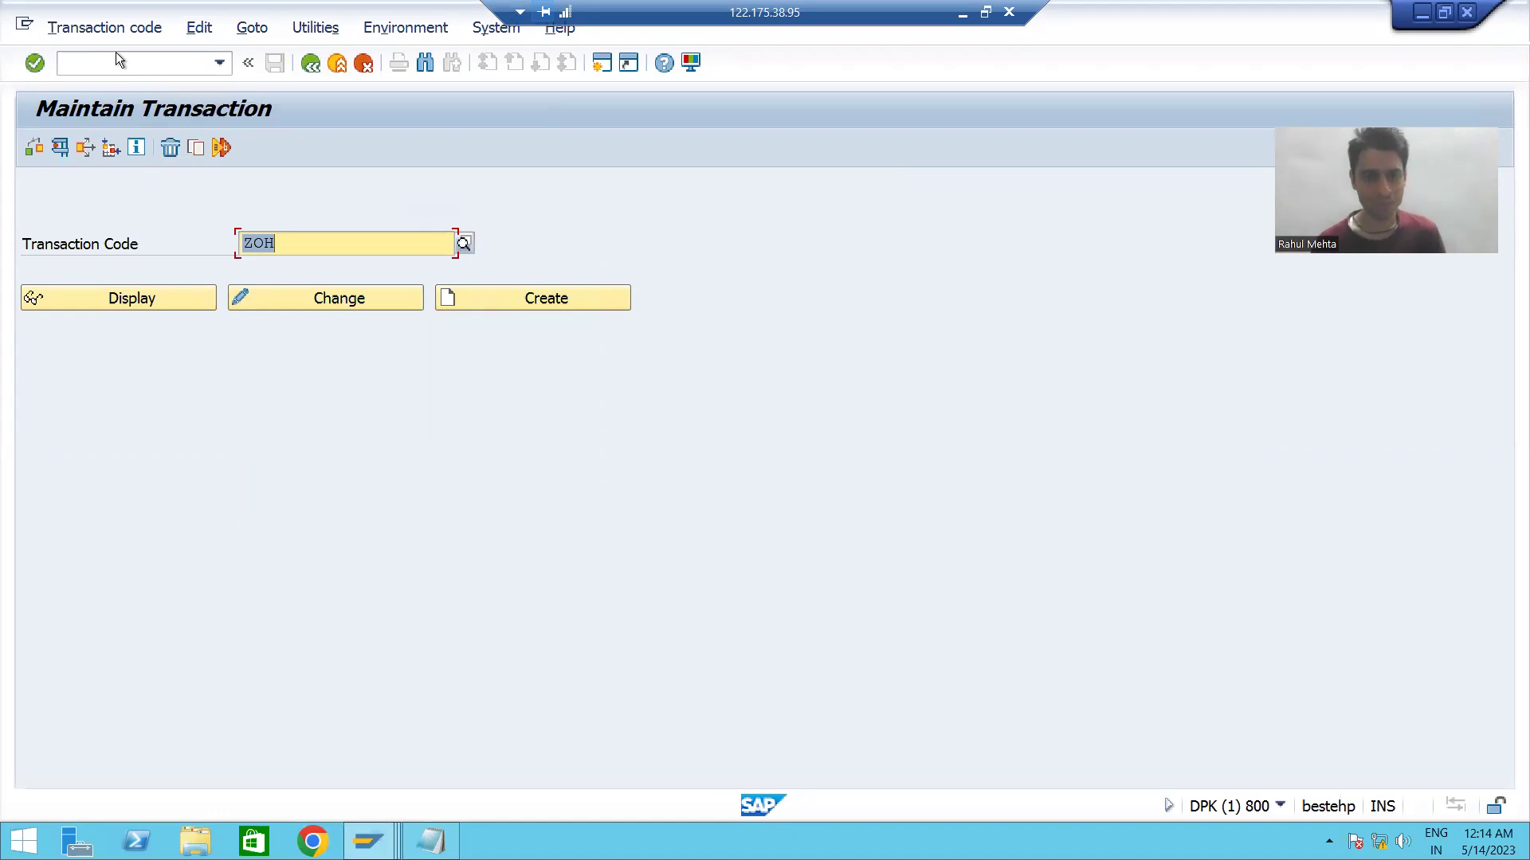
pyautogui.click(480, 298)
pyautogui.moveTo(480, 298); pyautogui.dragTo(477, 251)
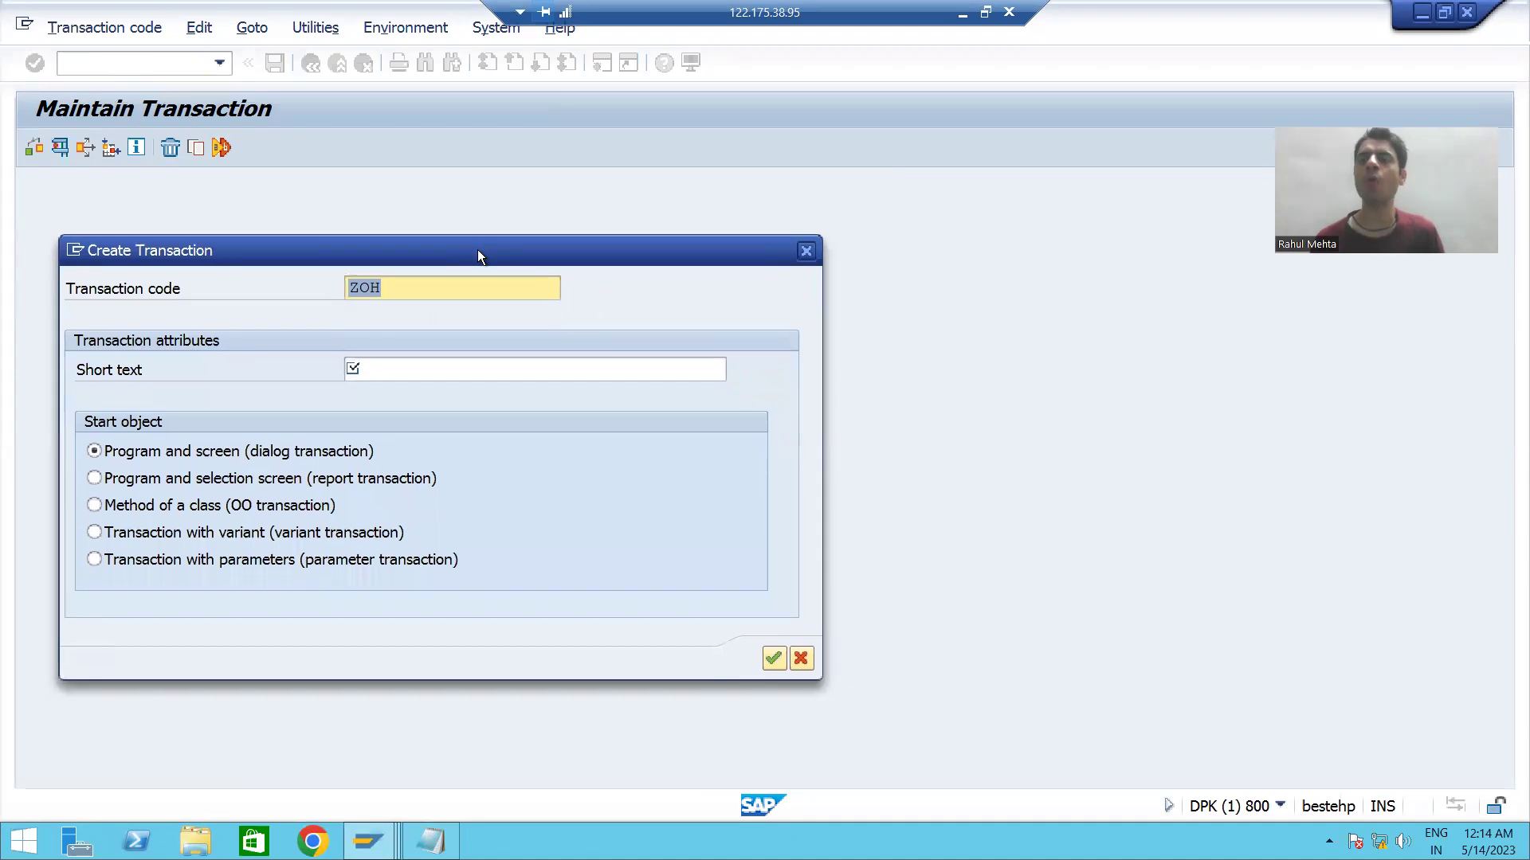
# - Give the transaction the short text "Transaction code for Order Hdr Table" and create it as a transaction with parameters
pyautogui.click(382, 363)
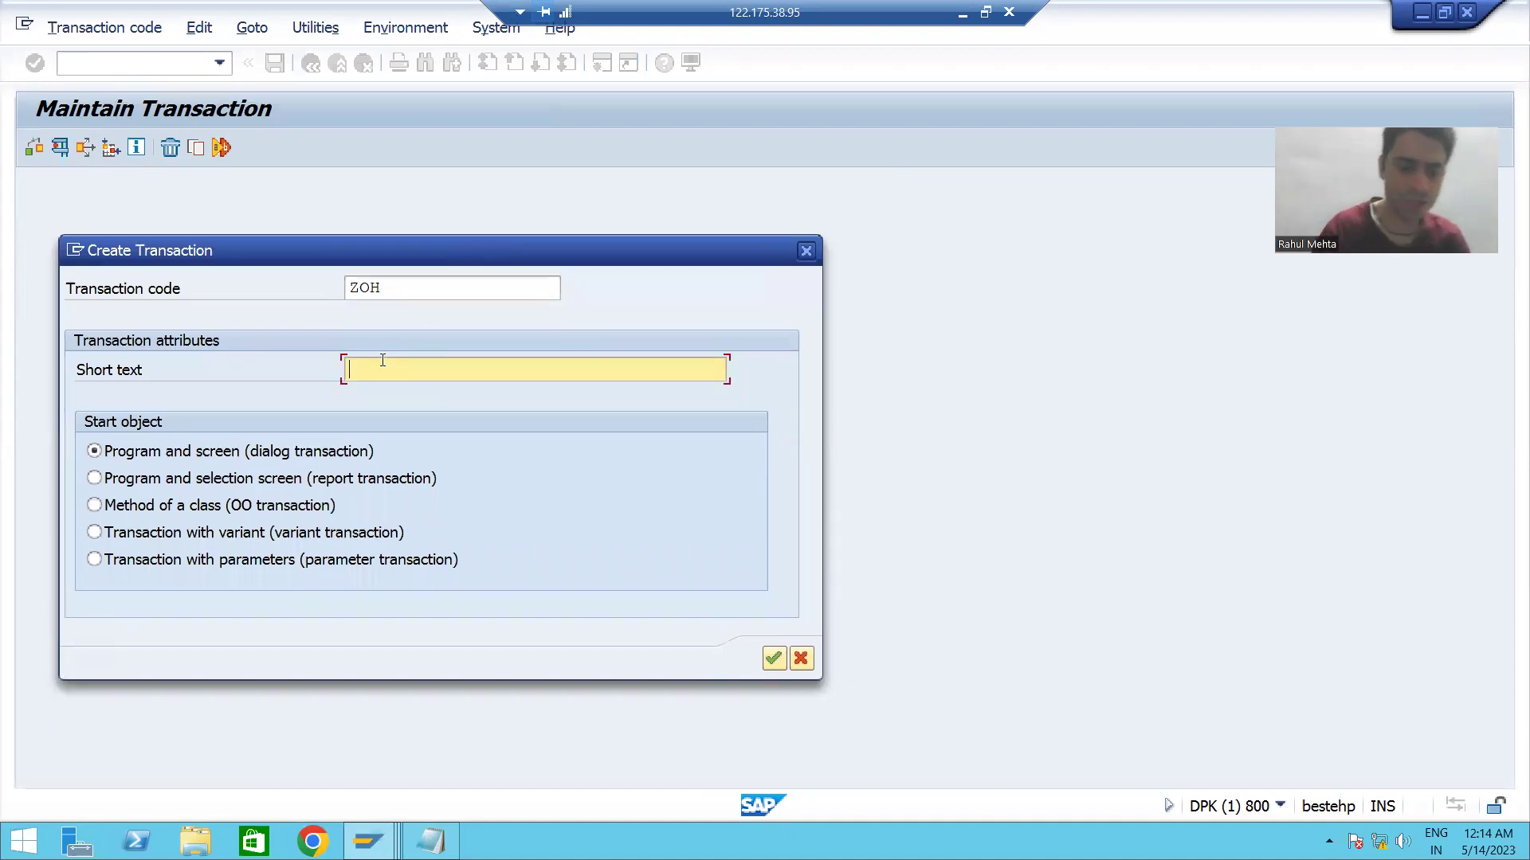
pyautogui.write('Tr')
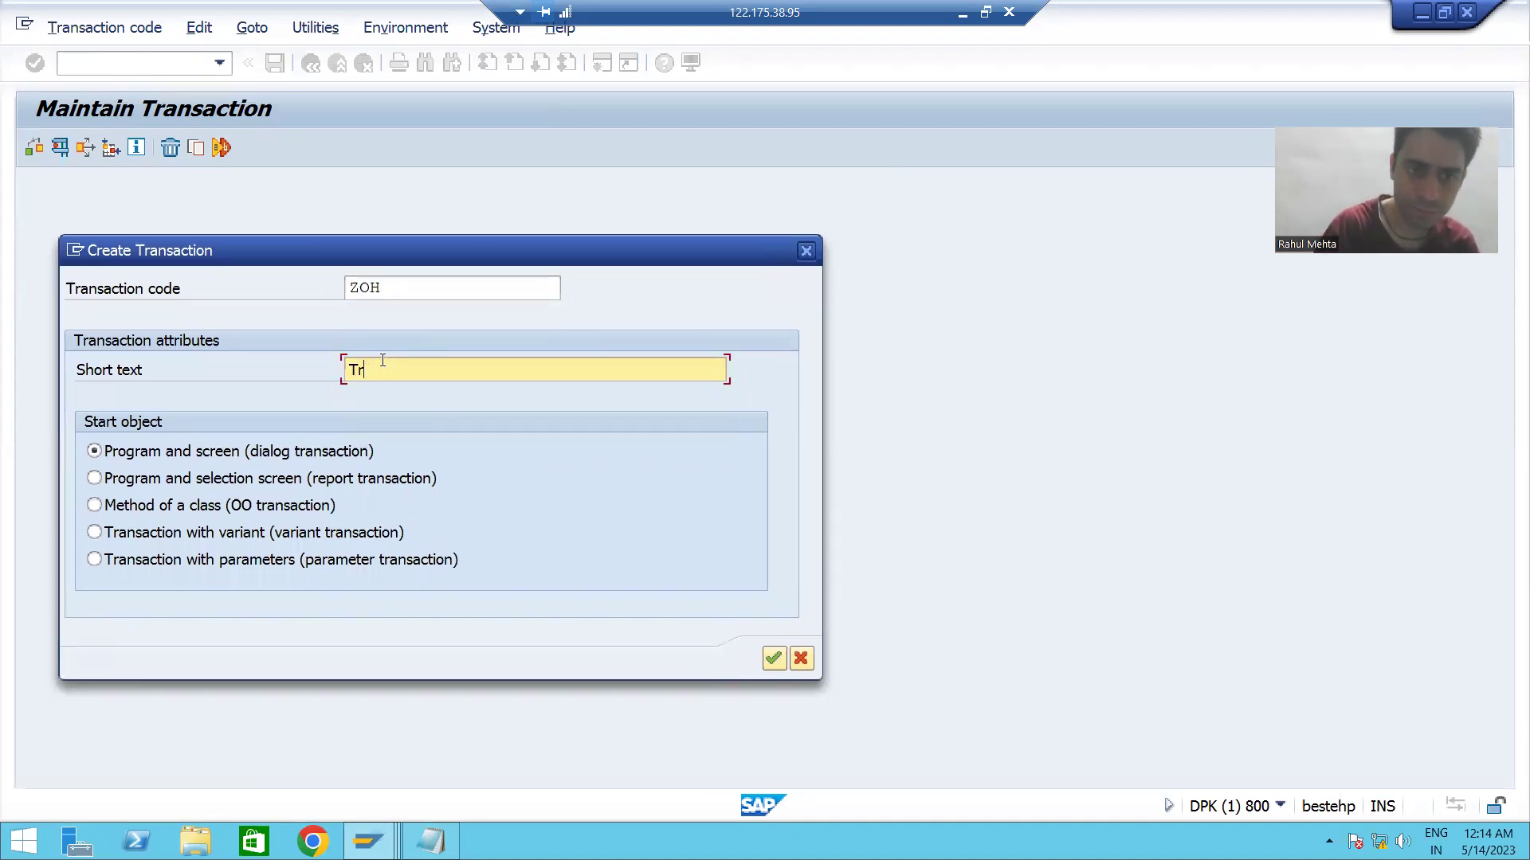
pyautogui.write('a')
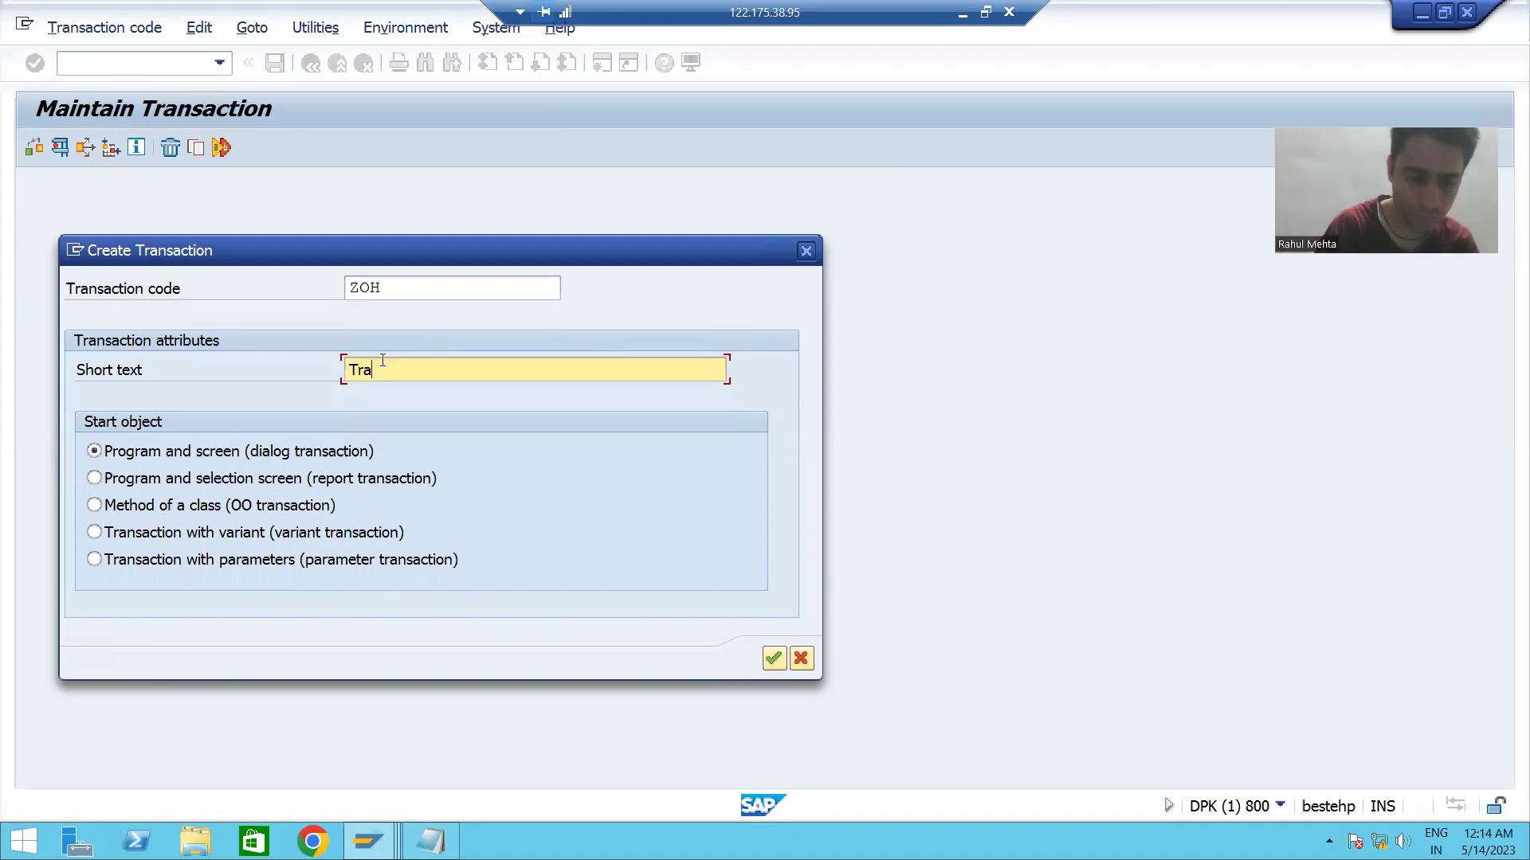
pyautogui.write('nsaction code')
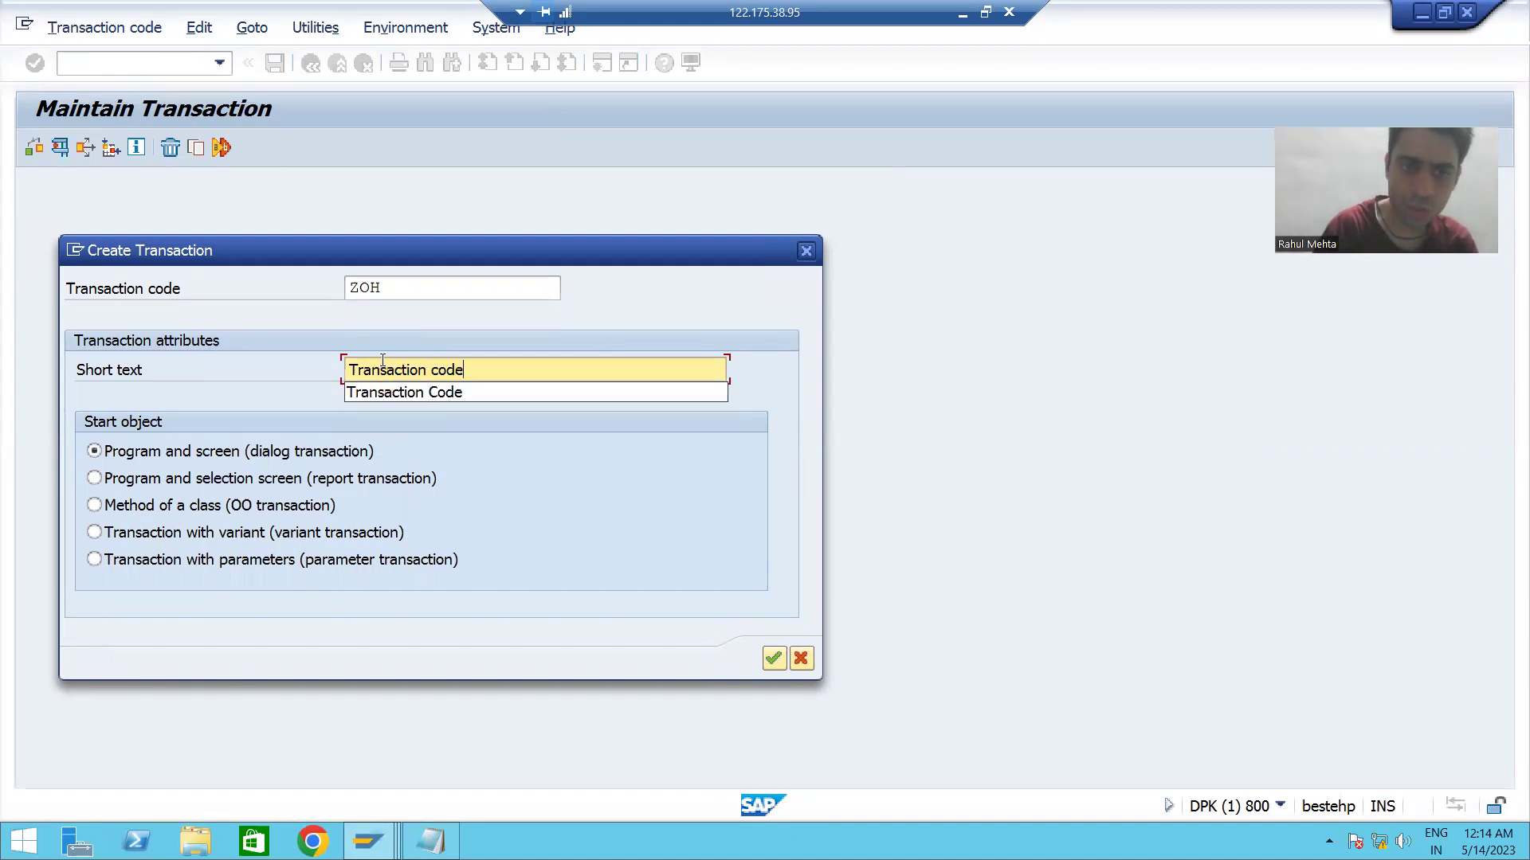
pyautogui.write(' for Order ')
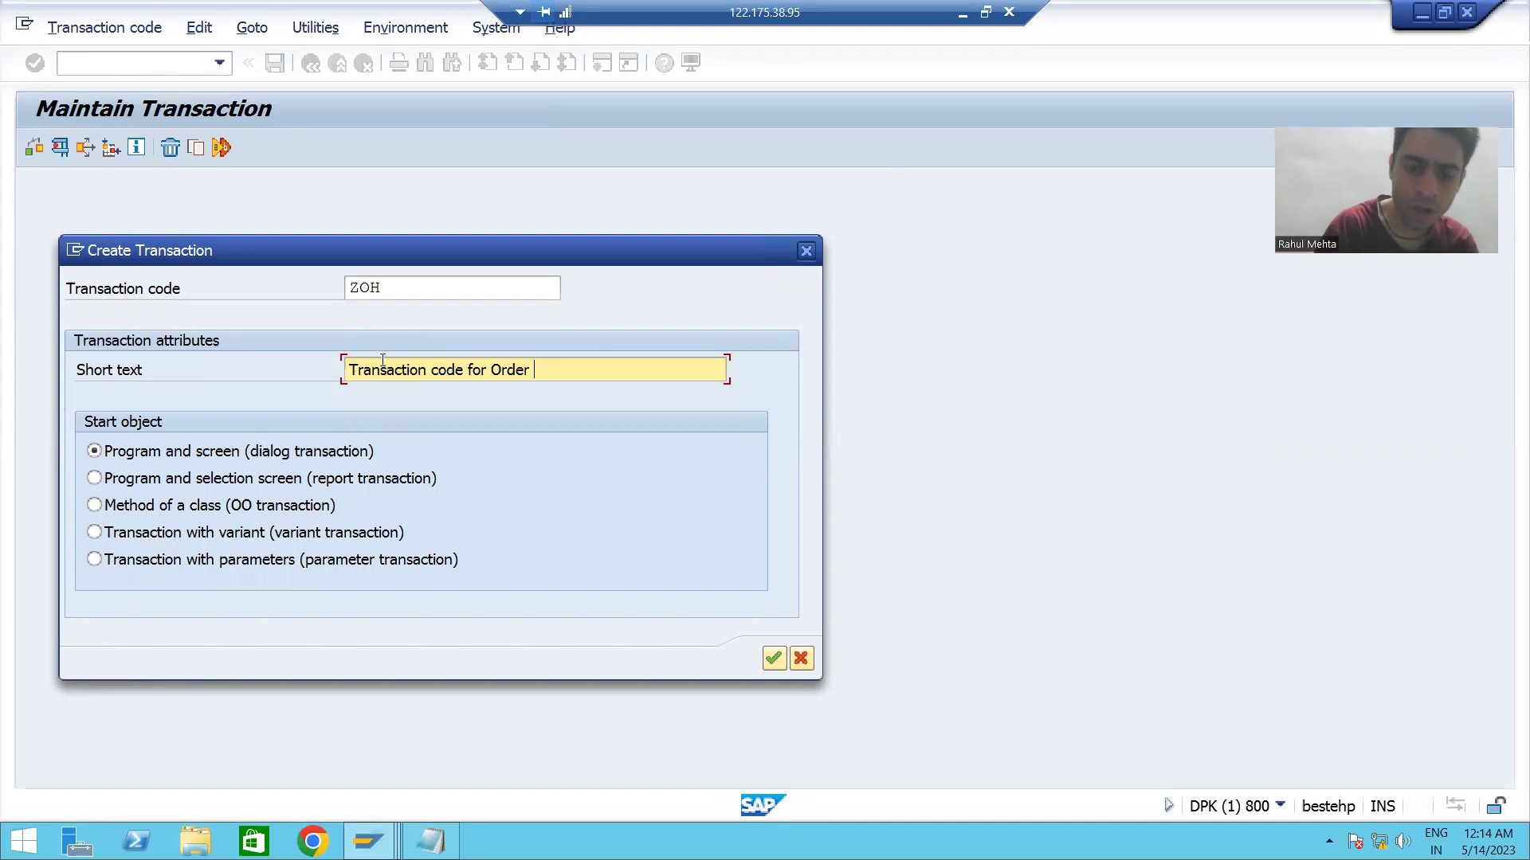
pyautogui.write('Hdr Table')
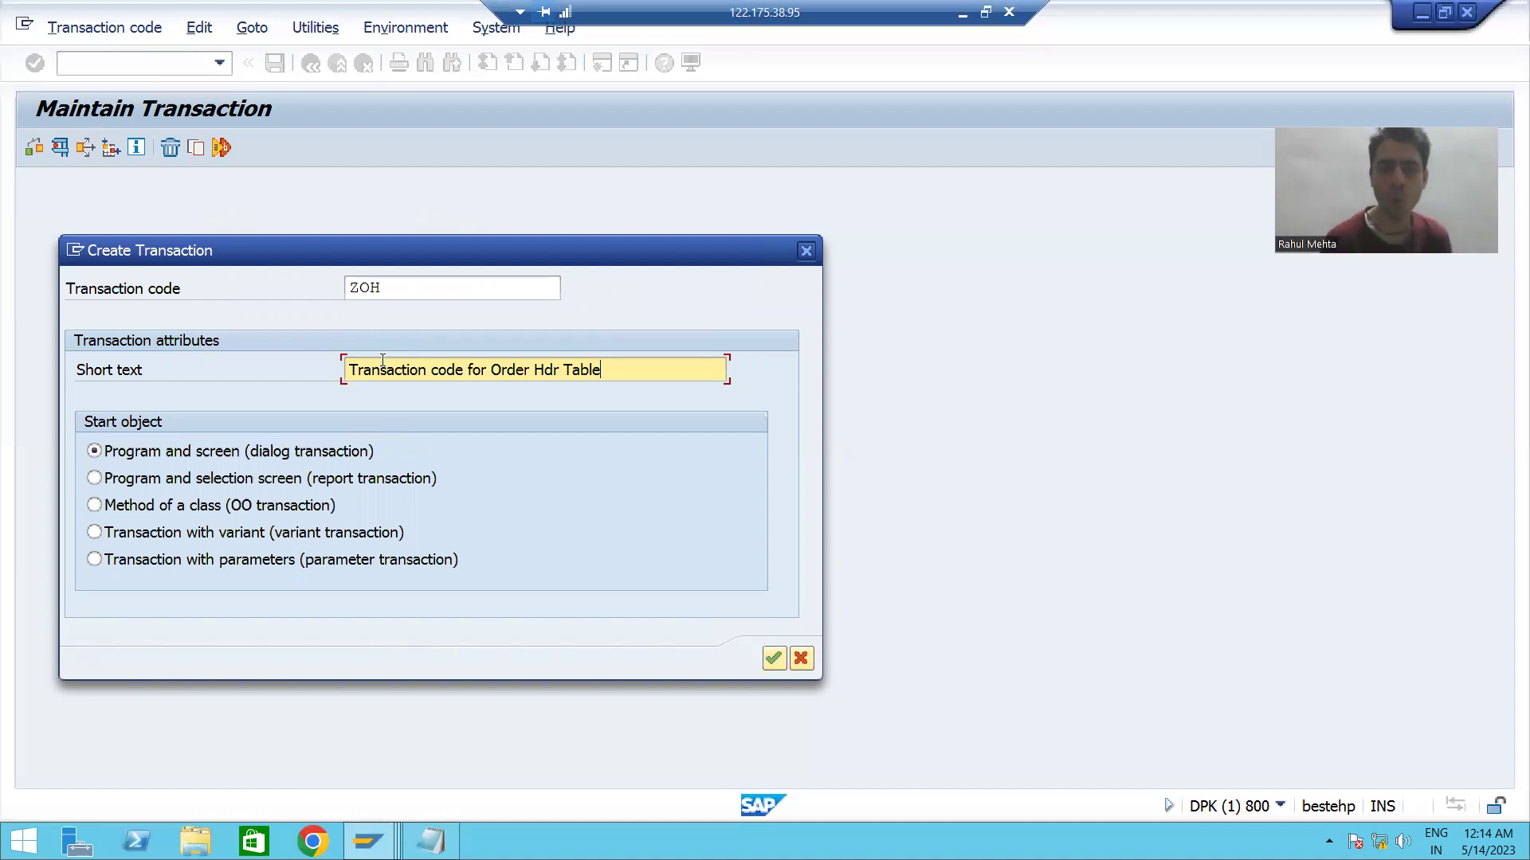
pyautogui.click(165, 563)
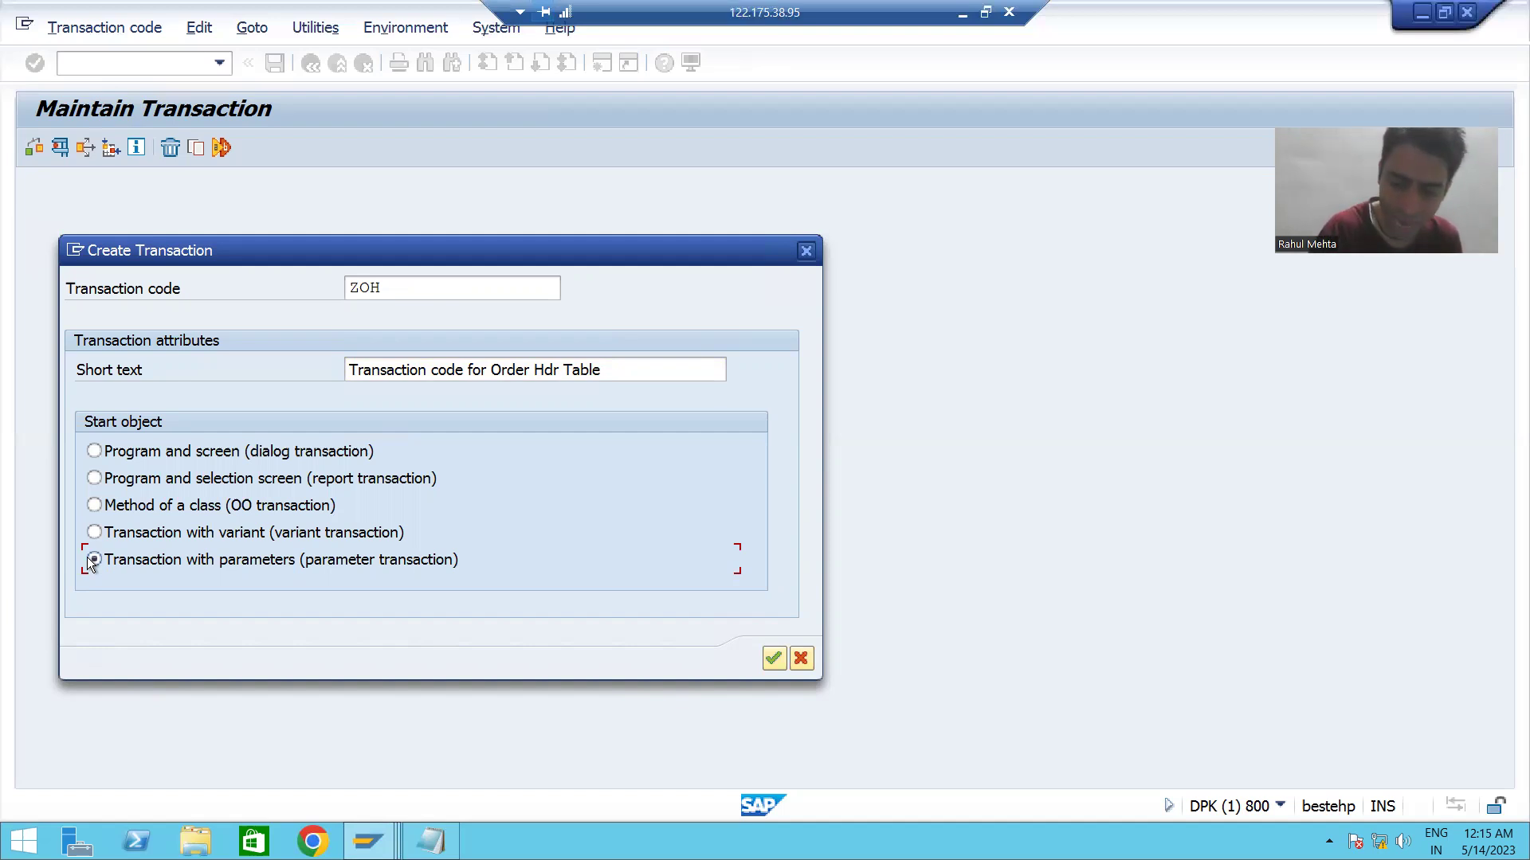
pyautogui.press('Return')
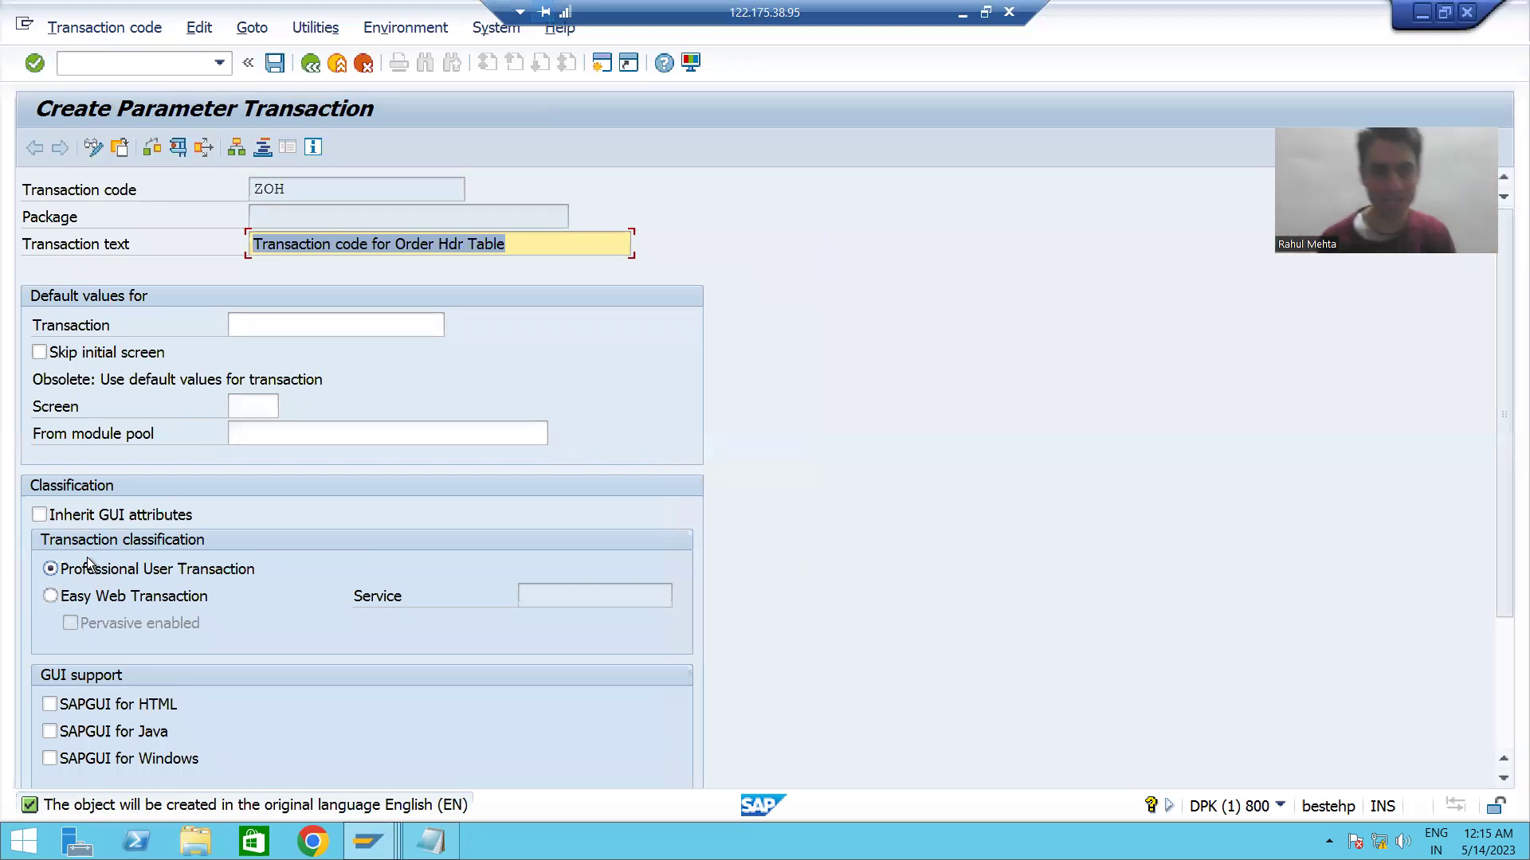
# - Set SM30 as the transaction that the default values apply to
pyautogui.click(247, 326)
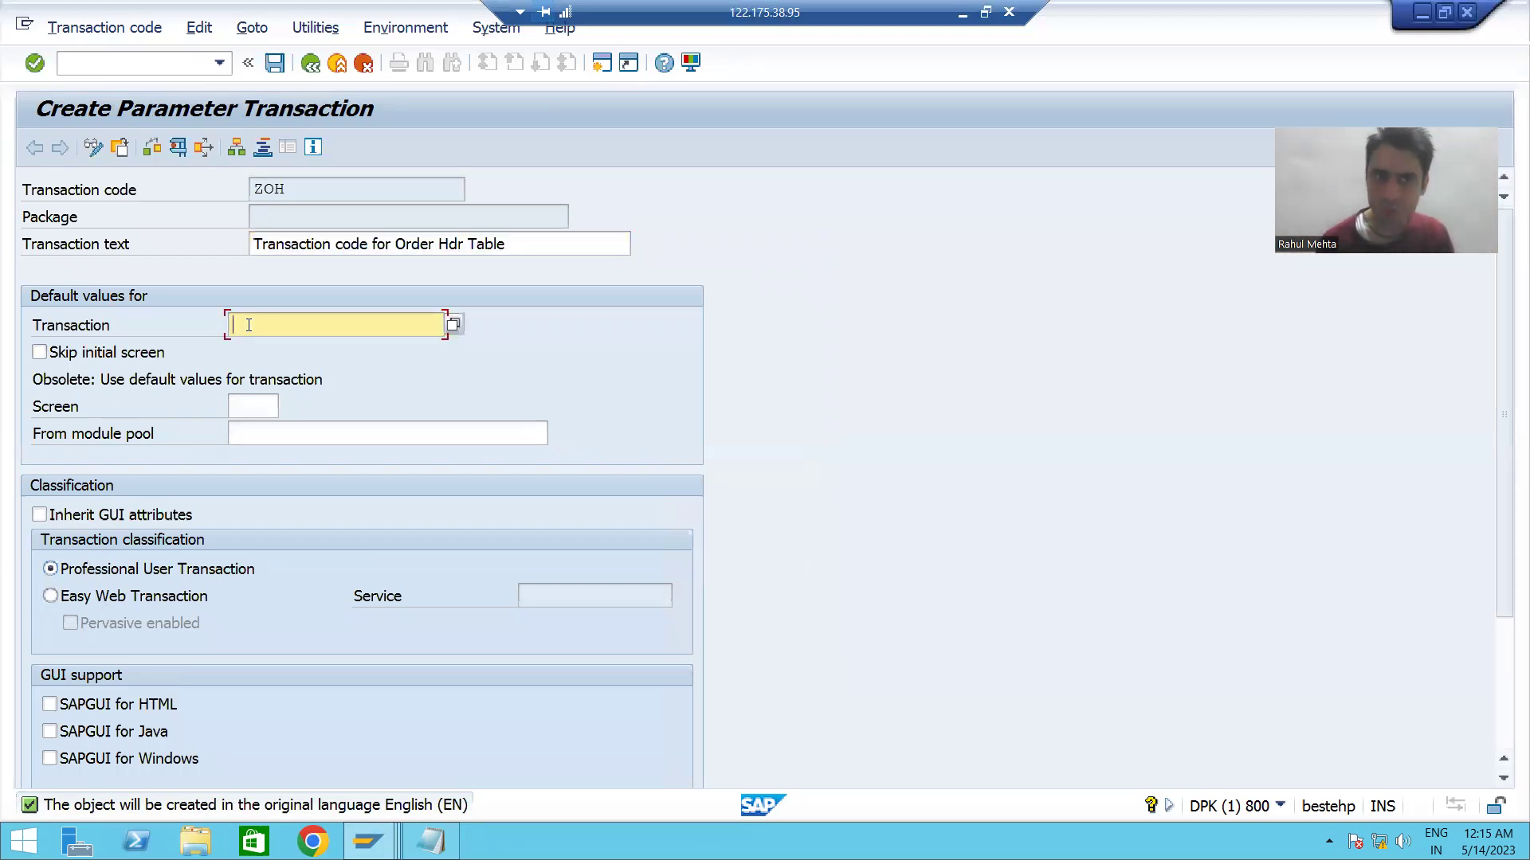
pyautogui.write('Sm30')
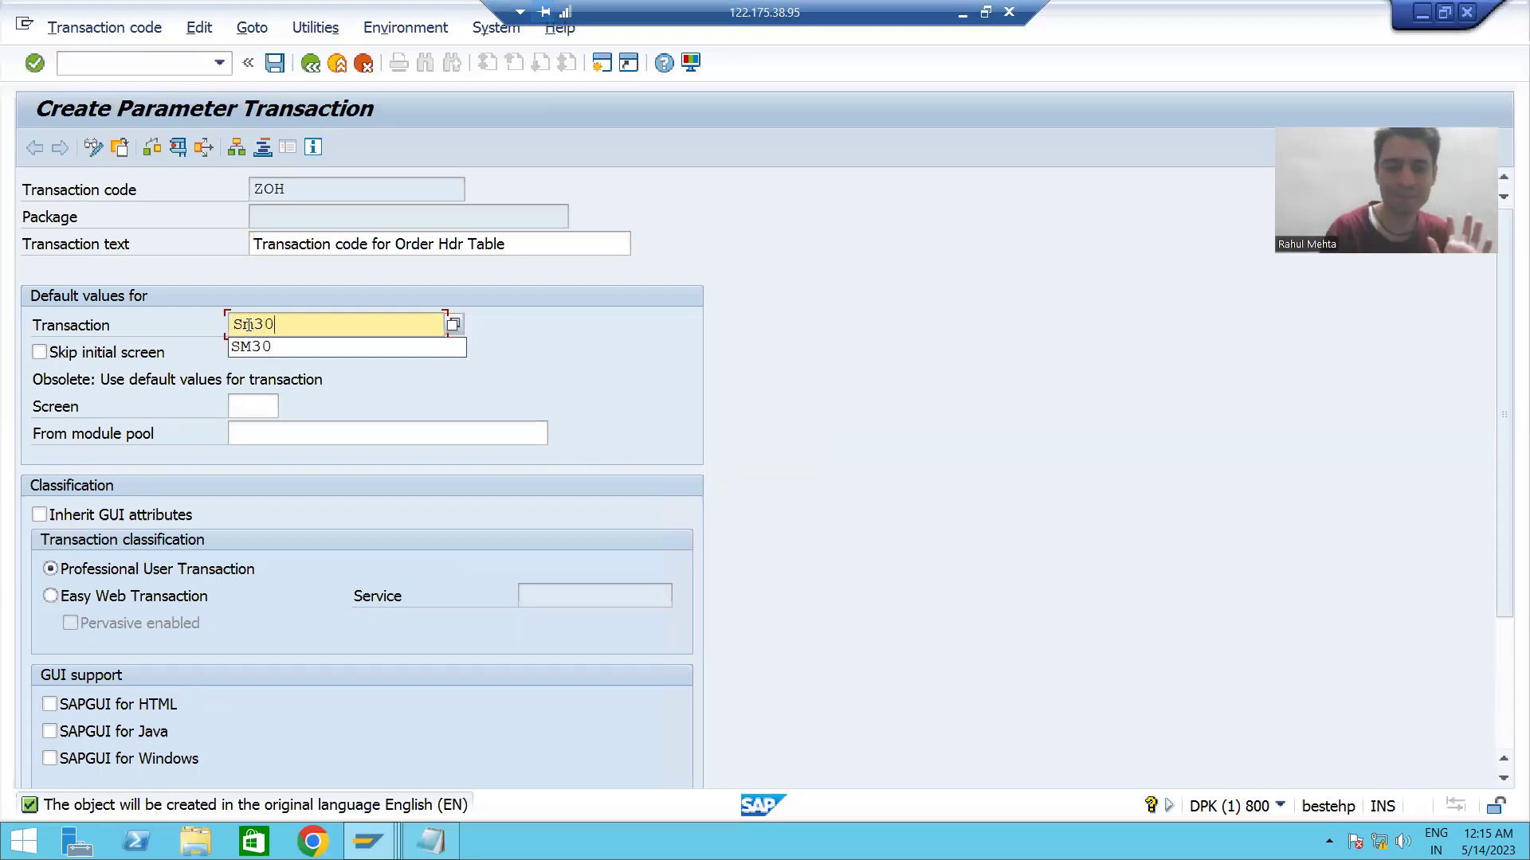
pyautogui.press('Return')
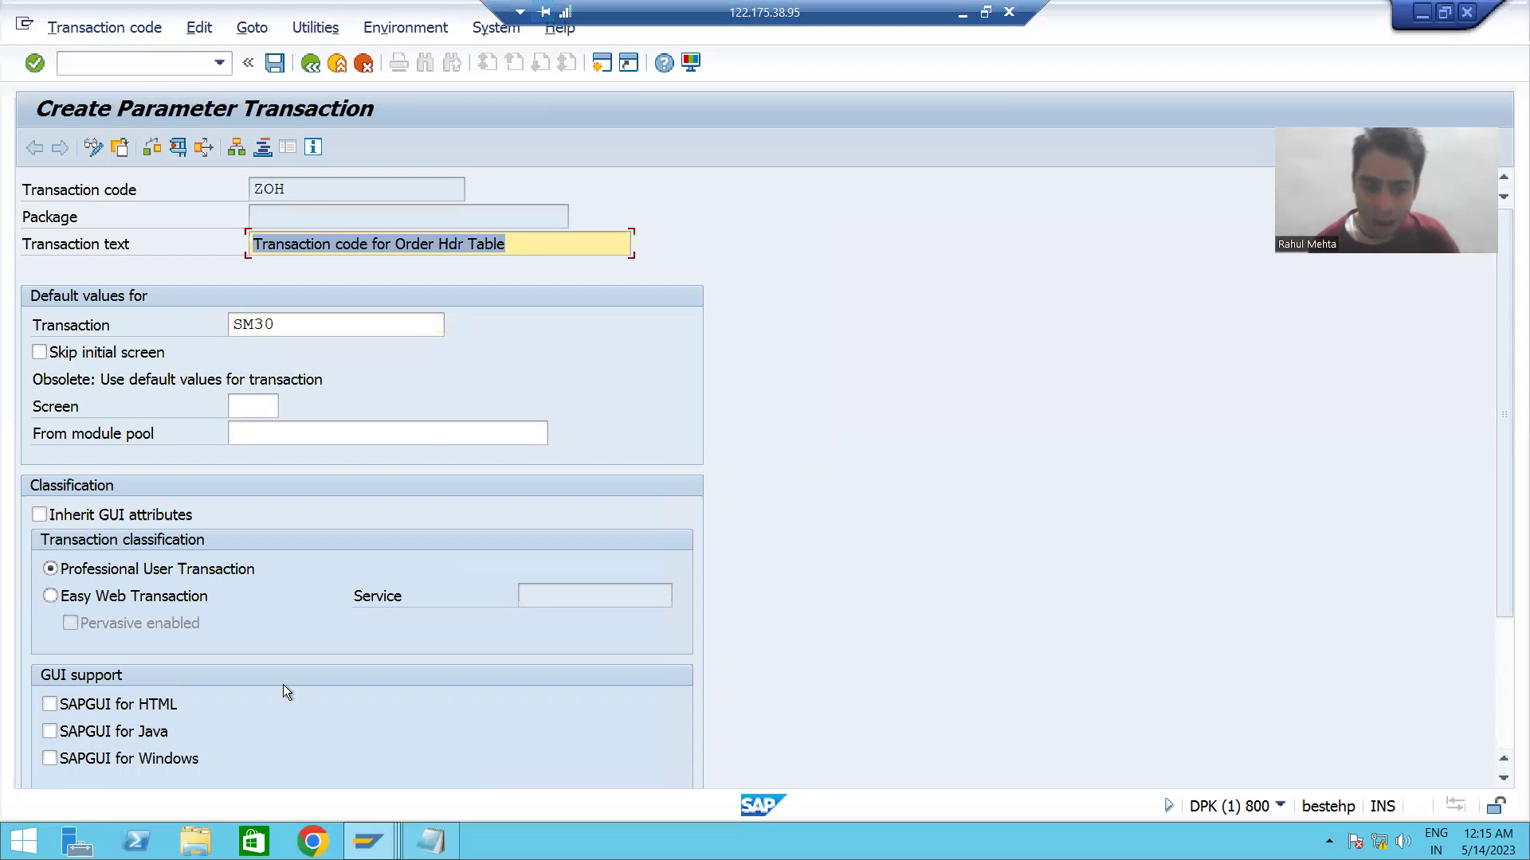
# - Open the SM30 initial screen in the other session to review its table field, and return to the parameter transaction
pyautogui.click(368, 840)
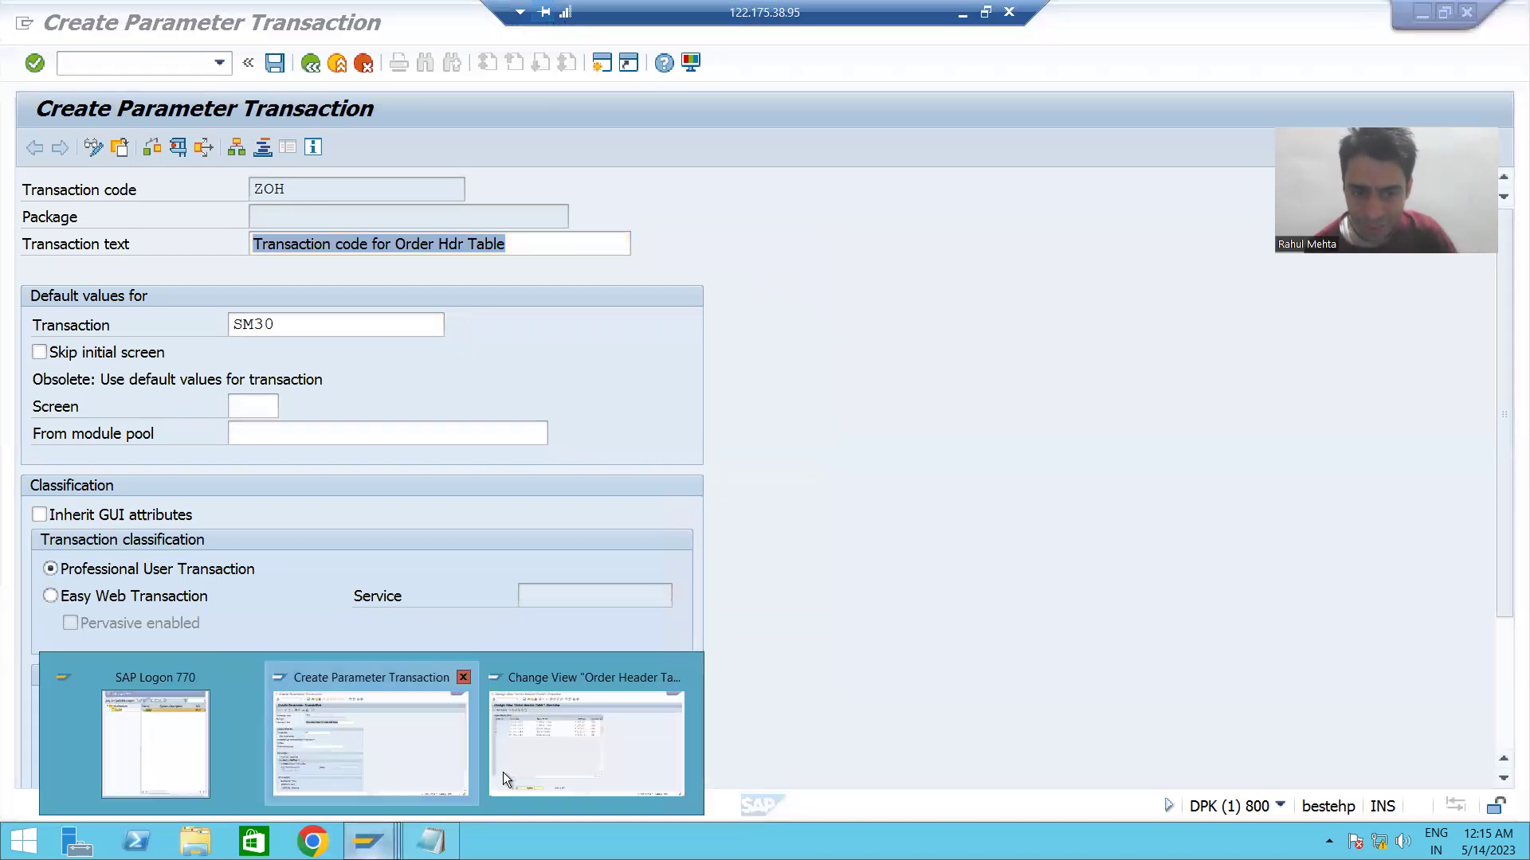
pyautogui.click(558, 749)
pyautogui.write('/nsm30')
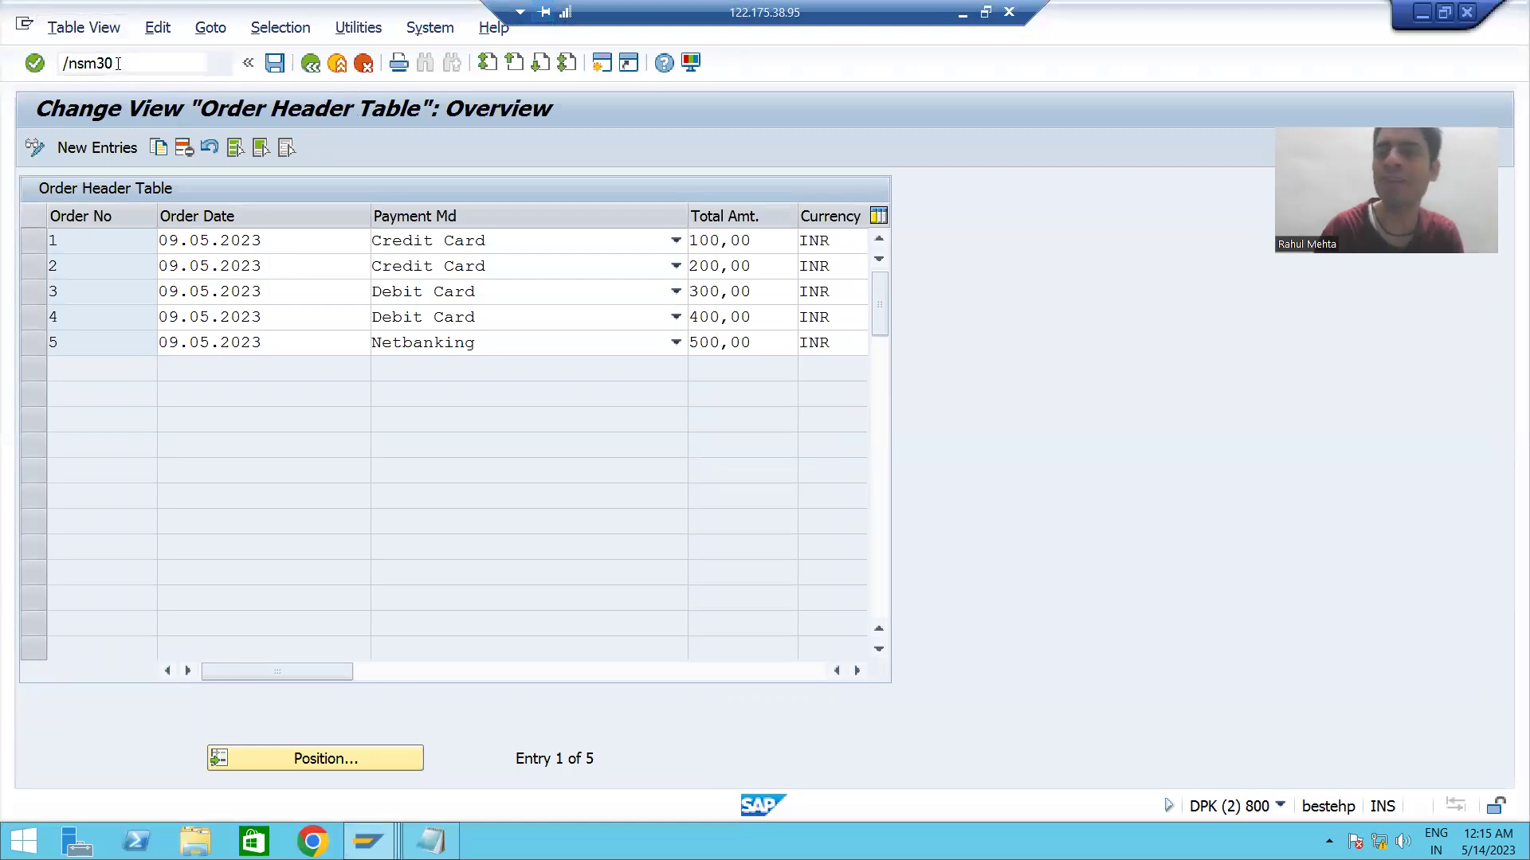
pyautogui.press('Return')
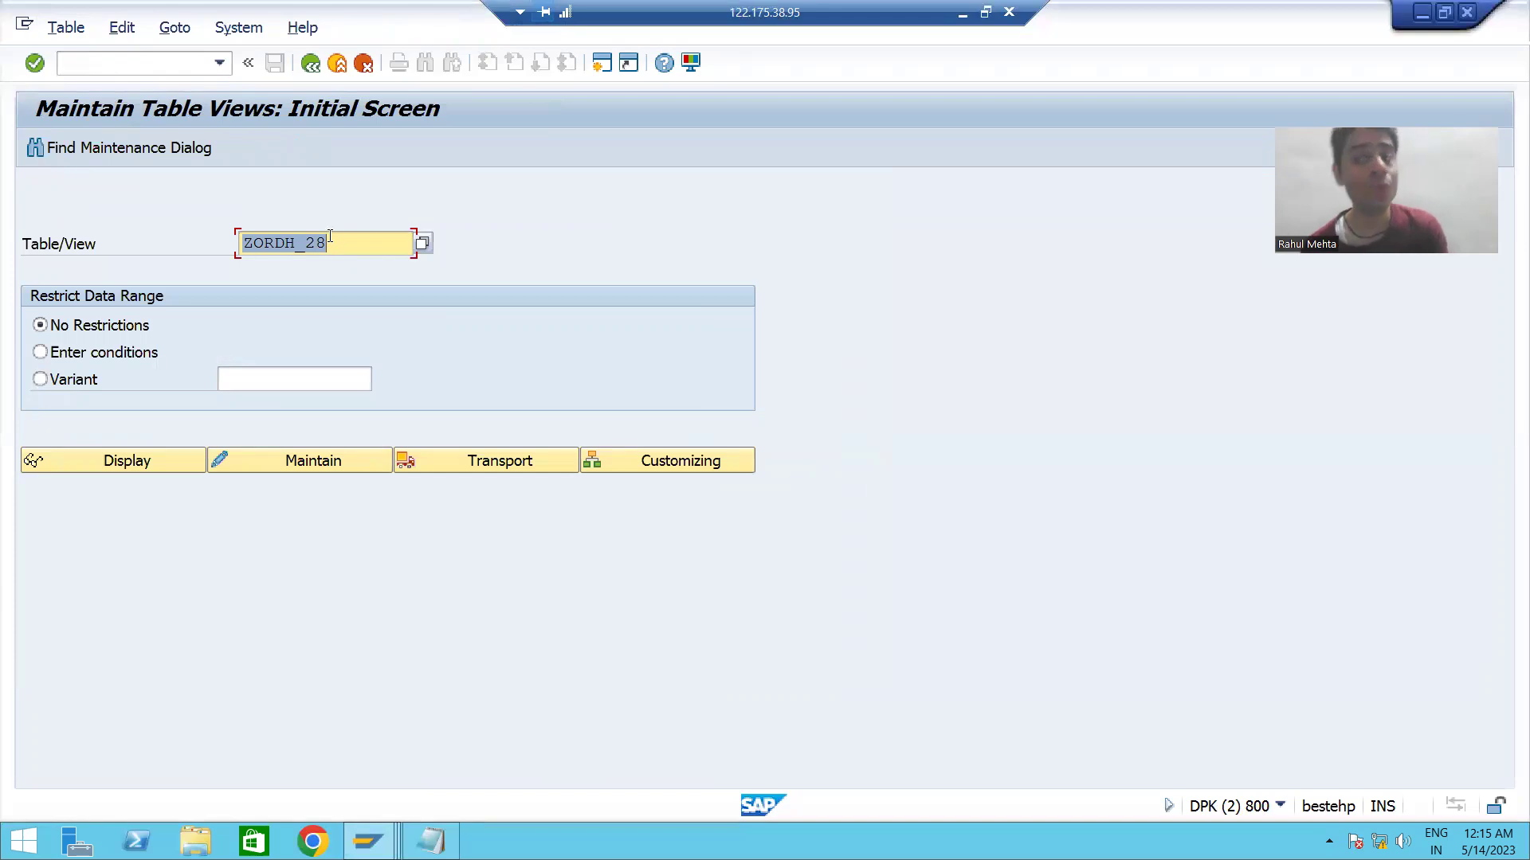
pyautogui.hotkey('alt', 'Tab')
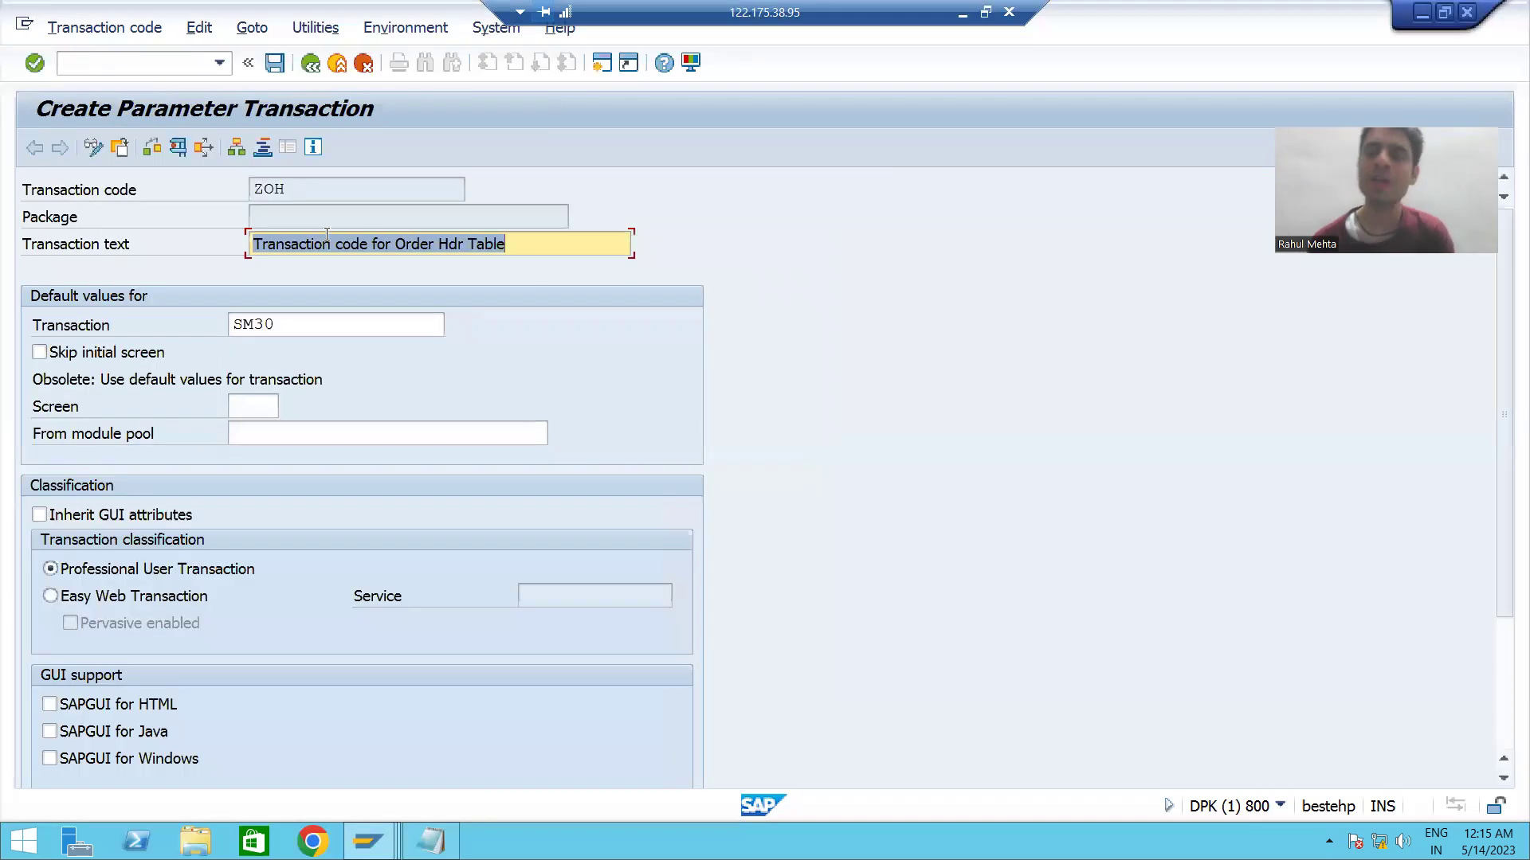
# - Save transaction ZOH as a local object and choose VIEWNAME as the screen field of its first default value
pyautogui.click(275, 64)
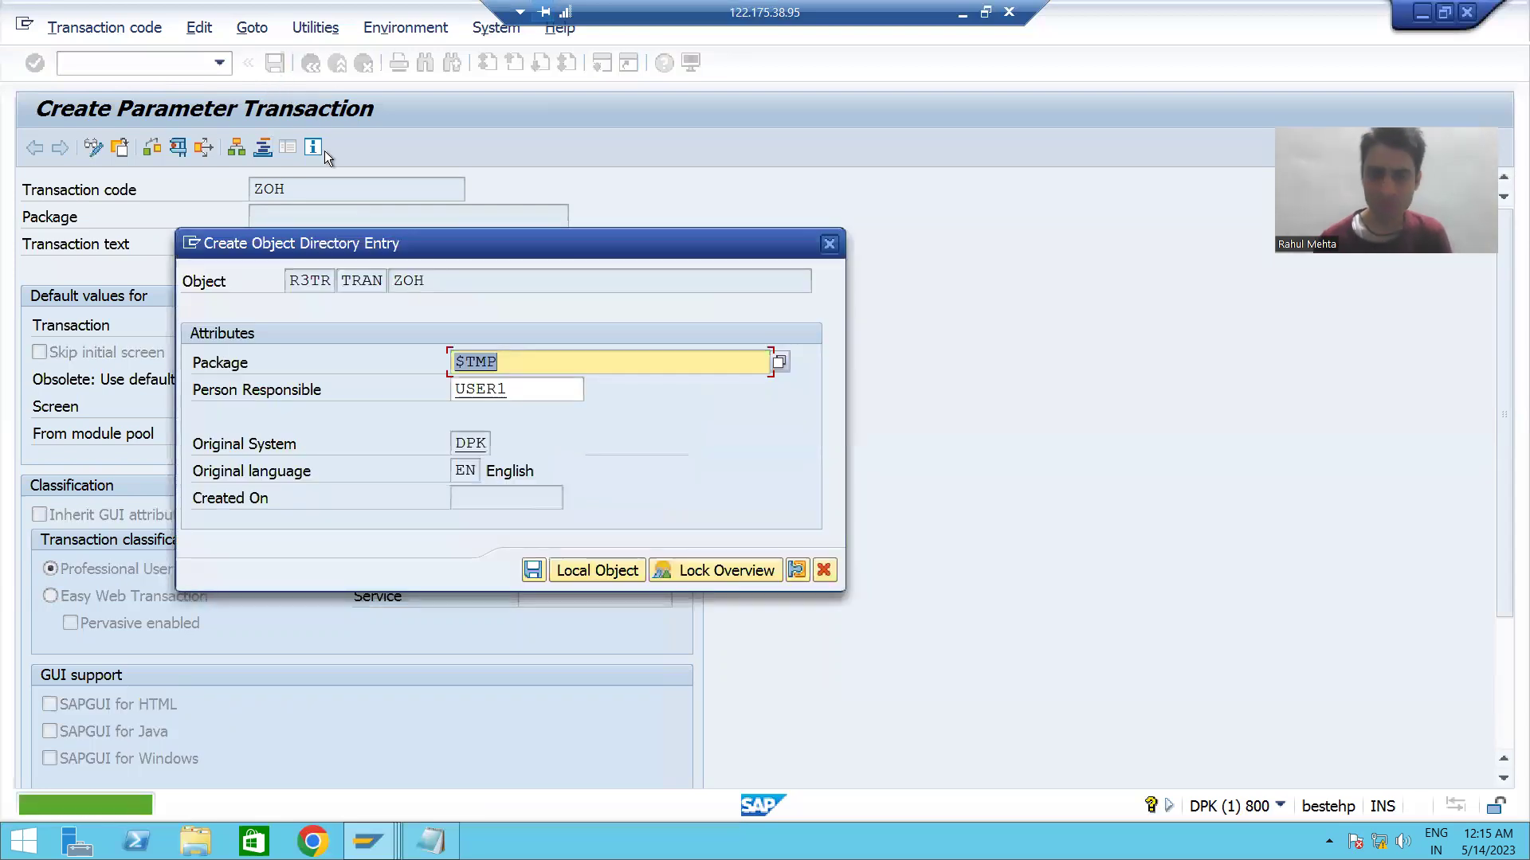
pyautogui.click(580, 570)
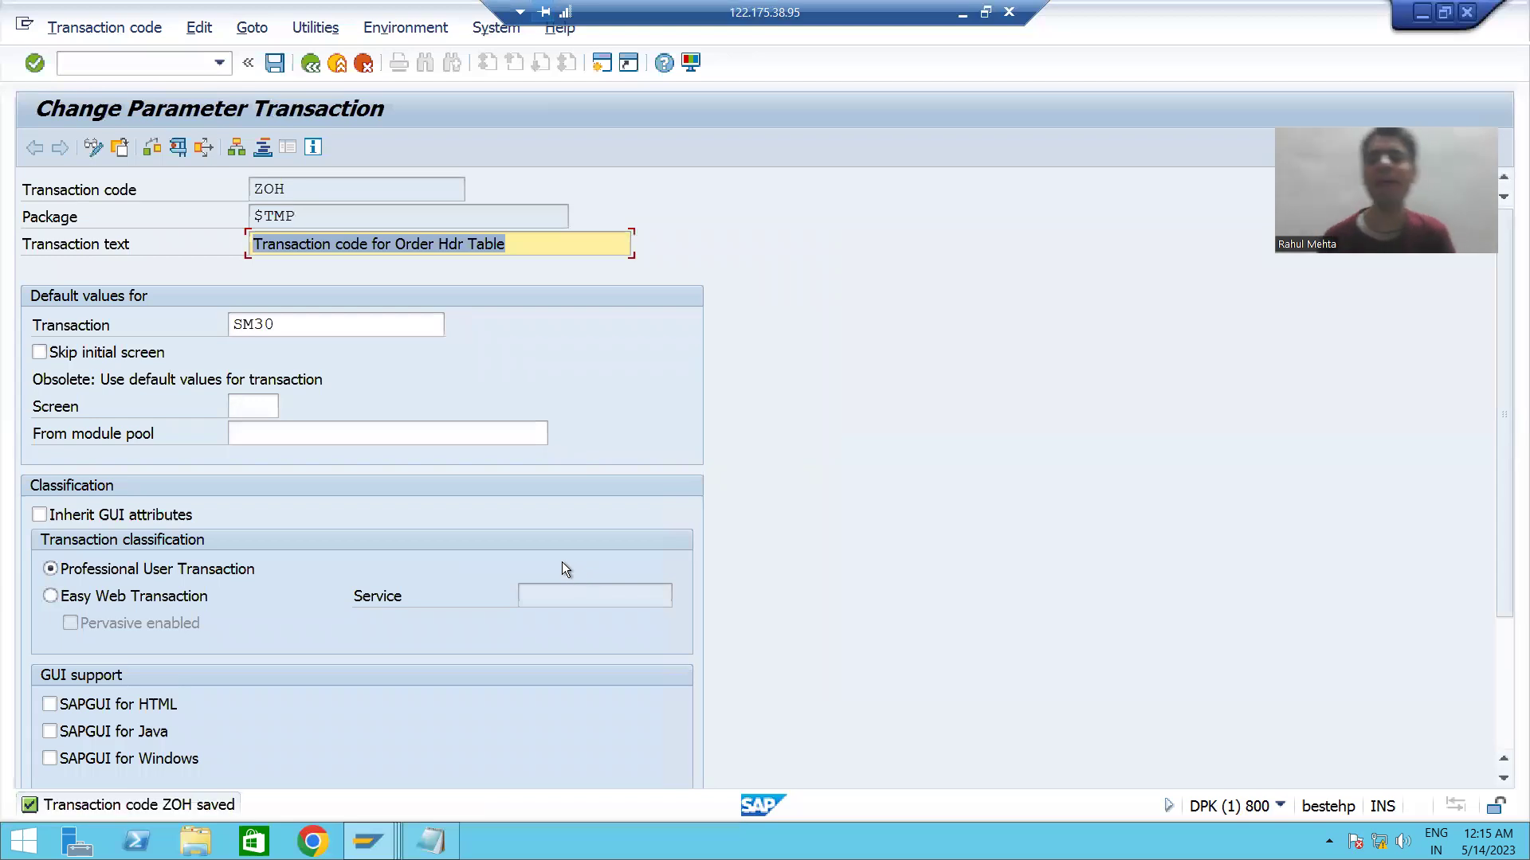
pyautogui.scroll(-1, 586, 601)
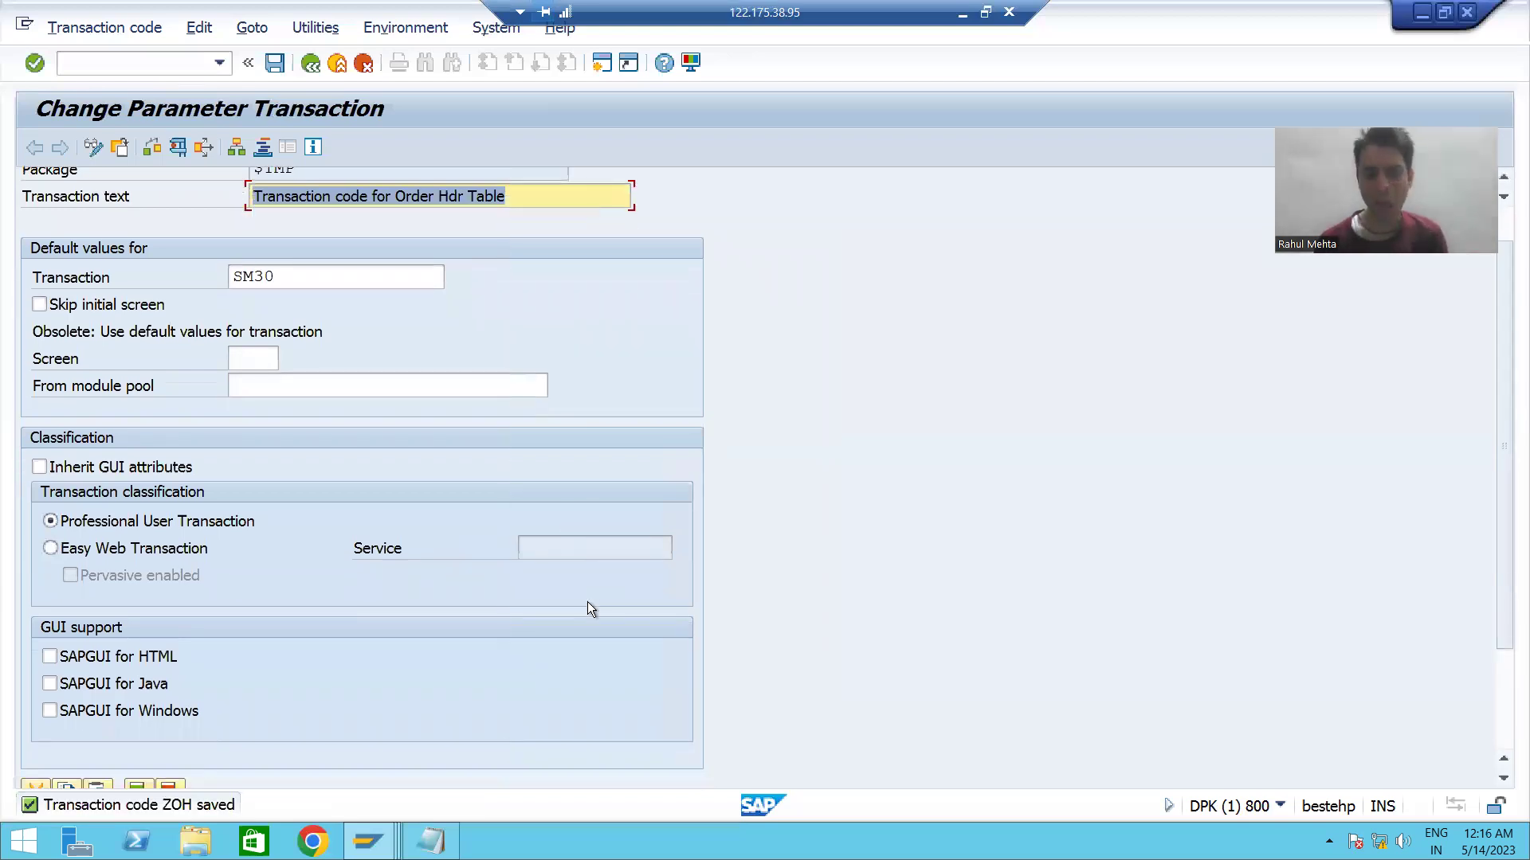
pyautogui.scroll(-2, 586, 601)
pyautogui.scroll(-1, 589, 610)
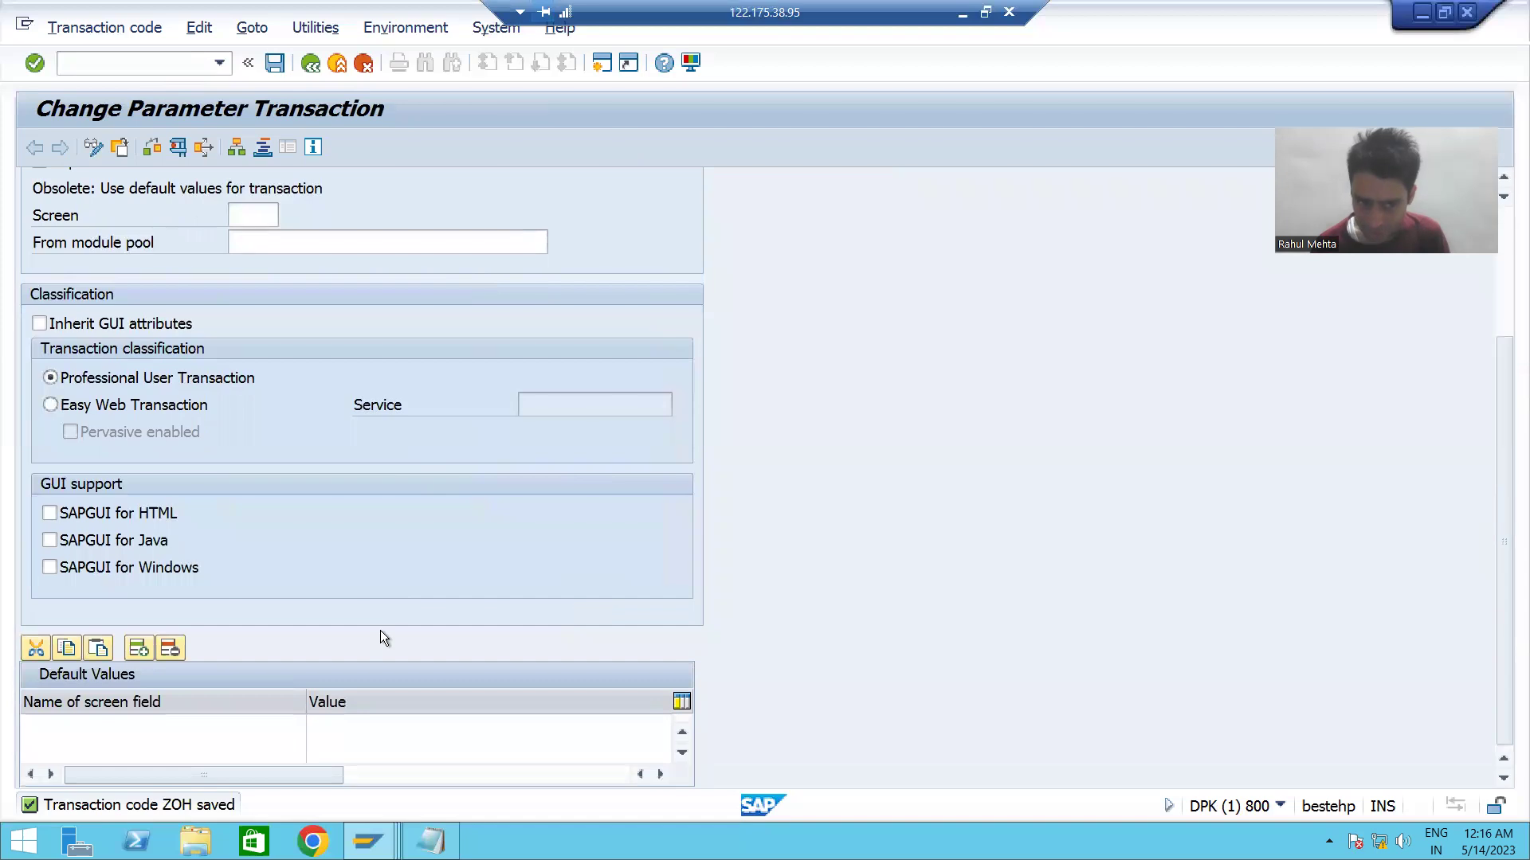
pyautogui.click(124, 730)
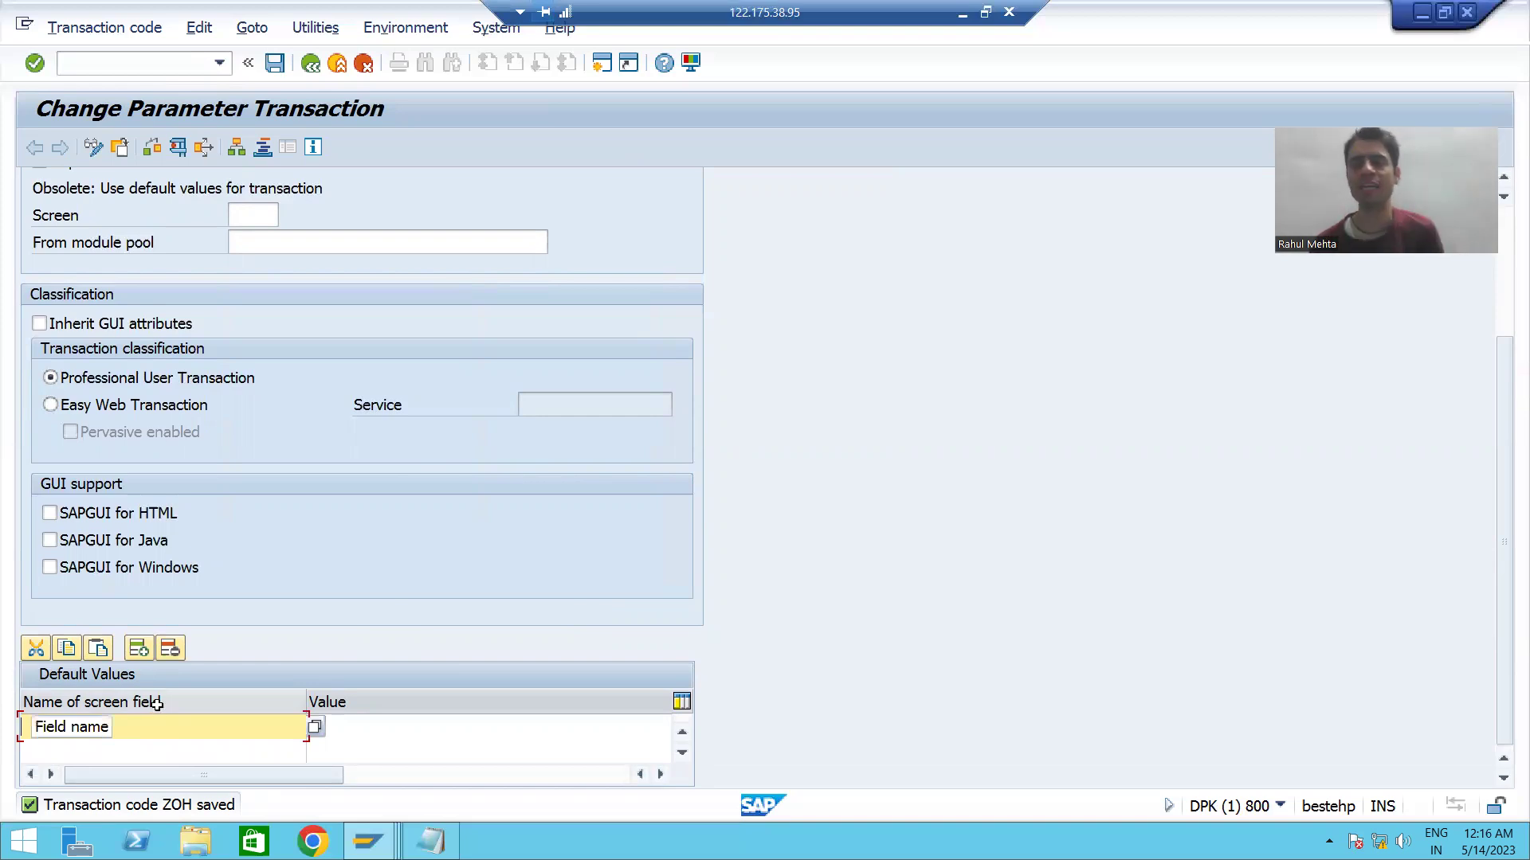
pyautogui.click(316, 727)
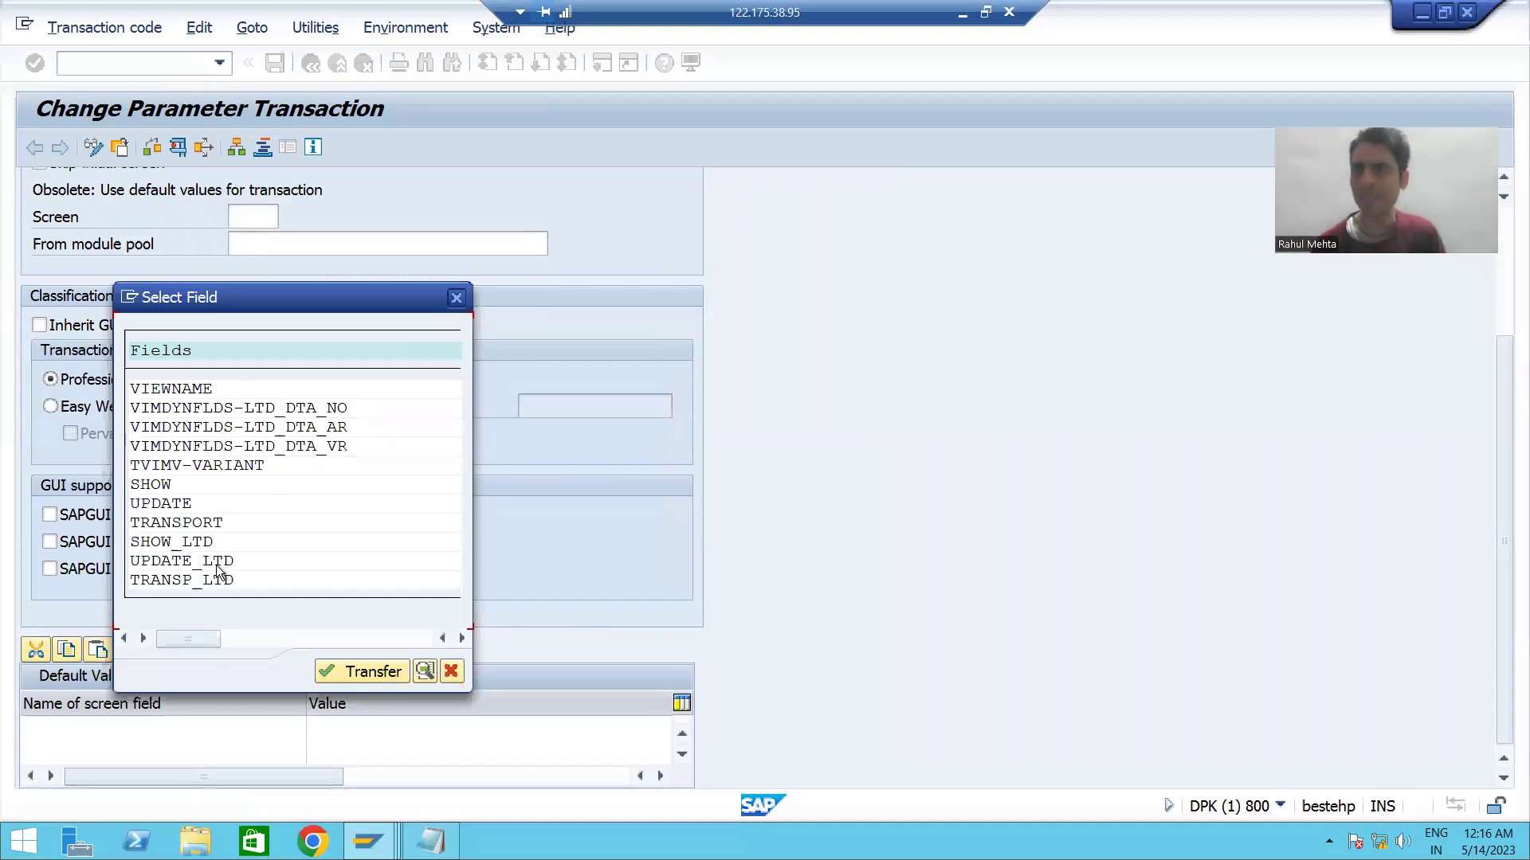
pyautogui.doubleClick(177, 389)
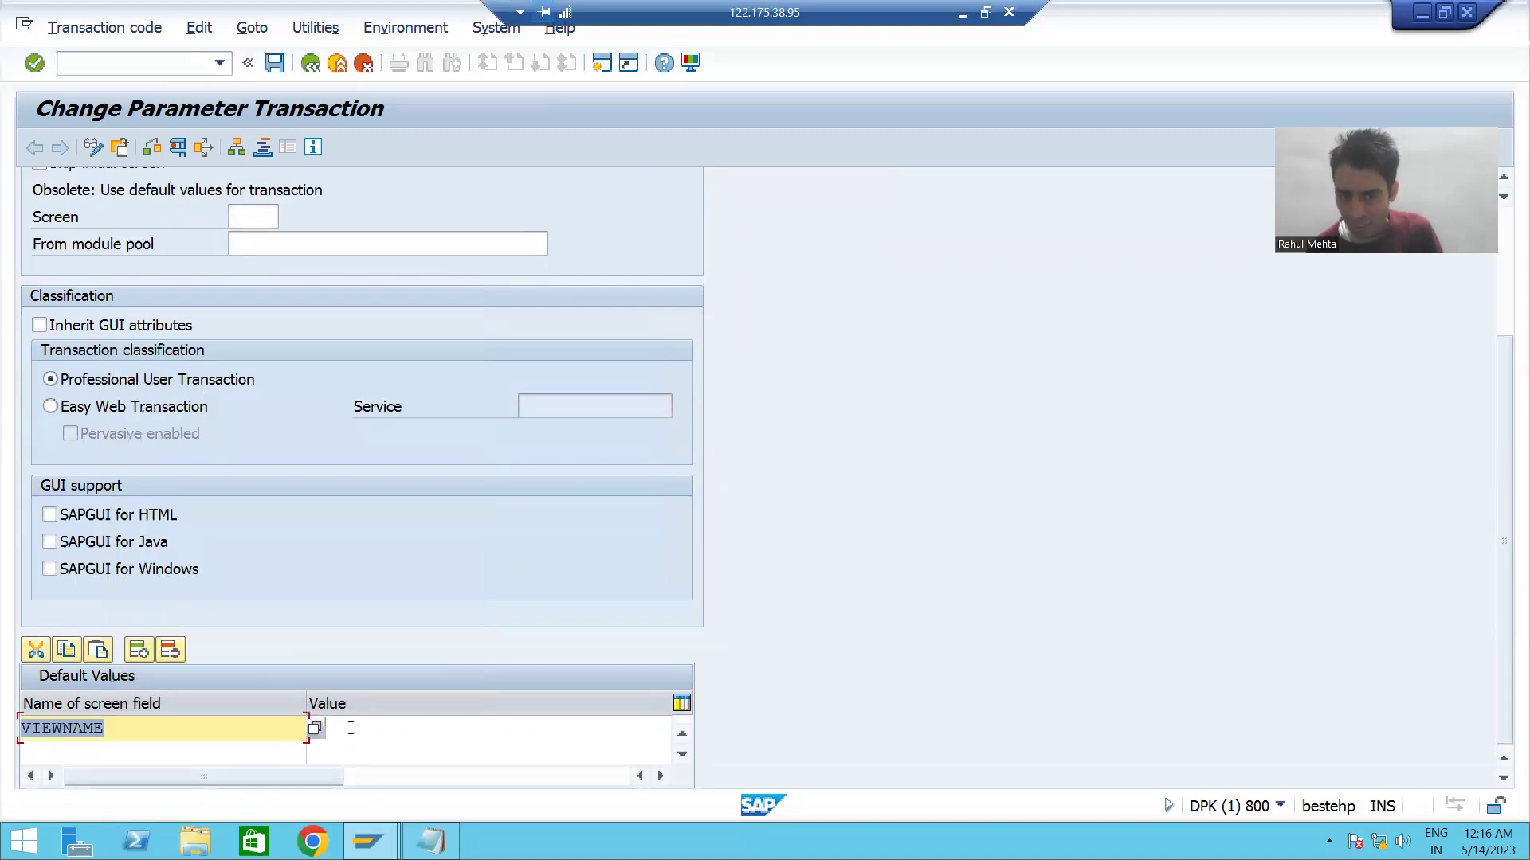
# - Set the VIEWNAME default value to ZORDH_28, copying the table name from the SM30 initial screen in the other session
pyautogui.click(350, 729)
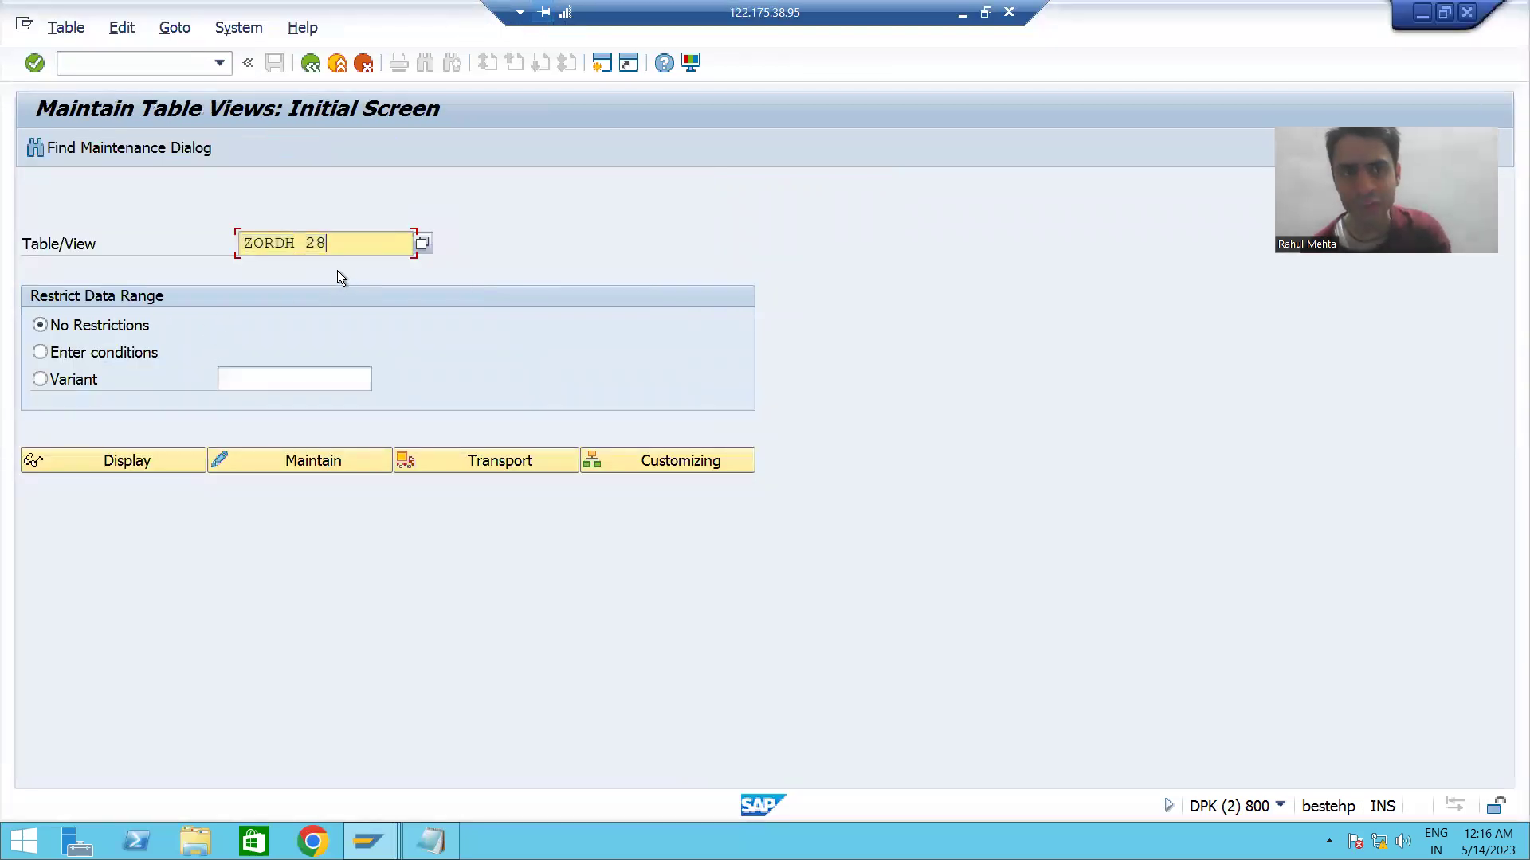
pyautogui.hotkey('alt', 'Tab')
pyautogui.moveTo(365, 777); pyautogui.dragTo(69, 771)
pyautogui.hscroll(1, 347, 727)
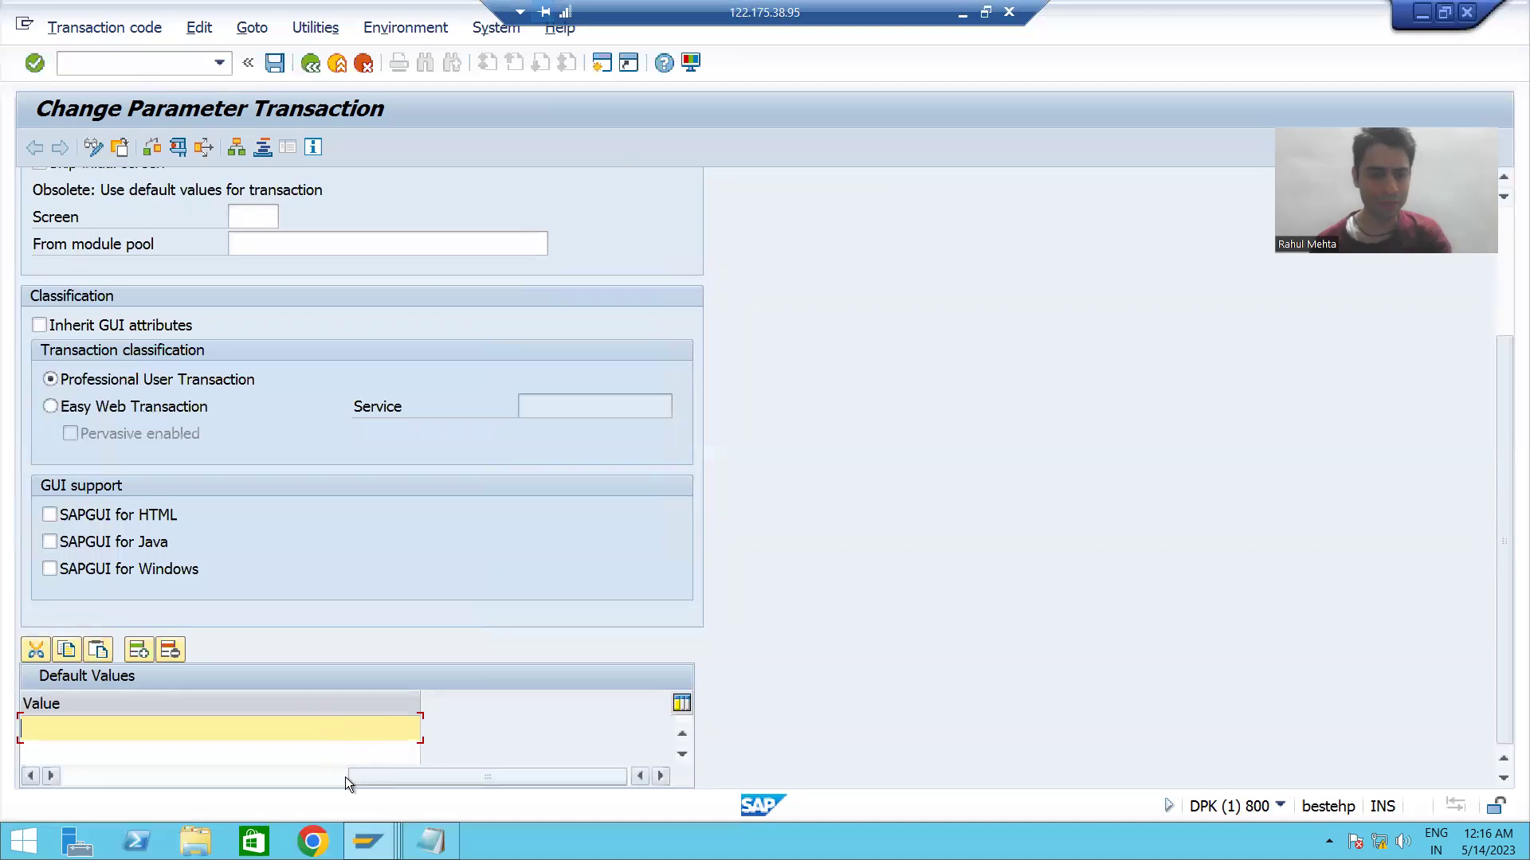
pyautogui.moveTo(346, 777); pyautogui.dragTo(75, 777)
pyautogui.hotkey('alt', 'Tab')
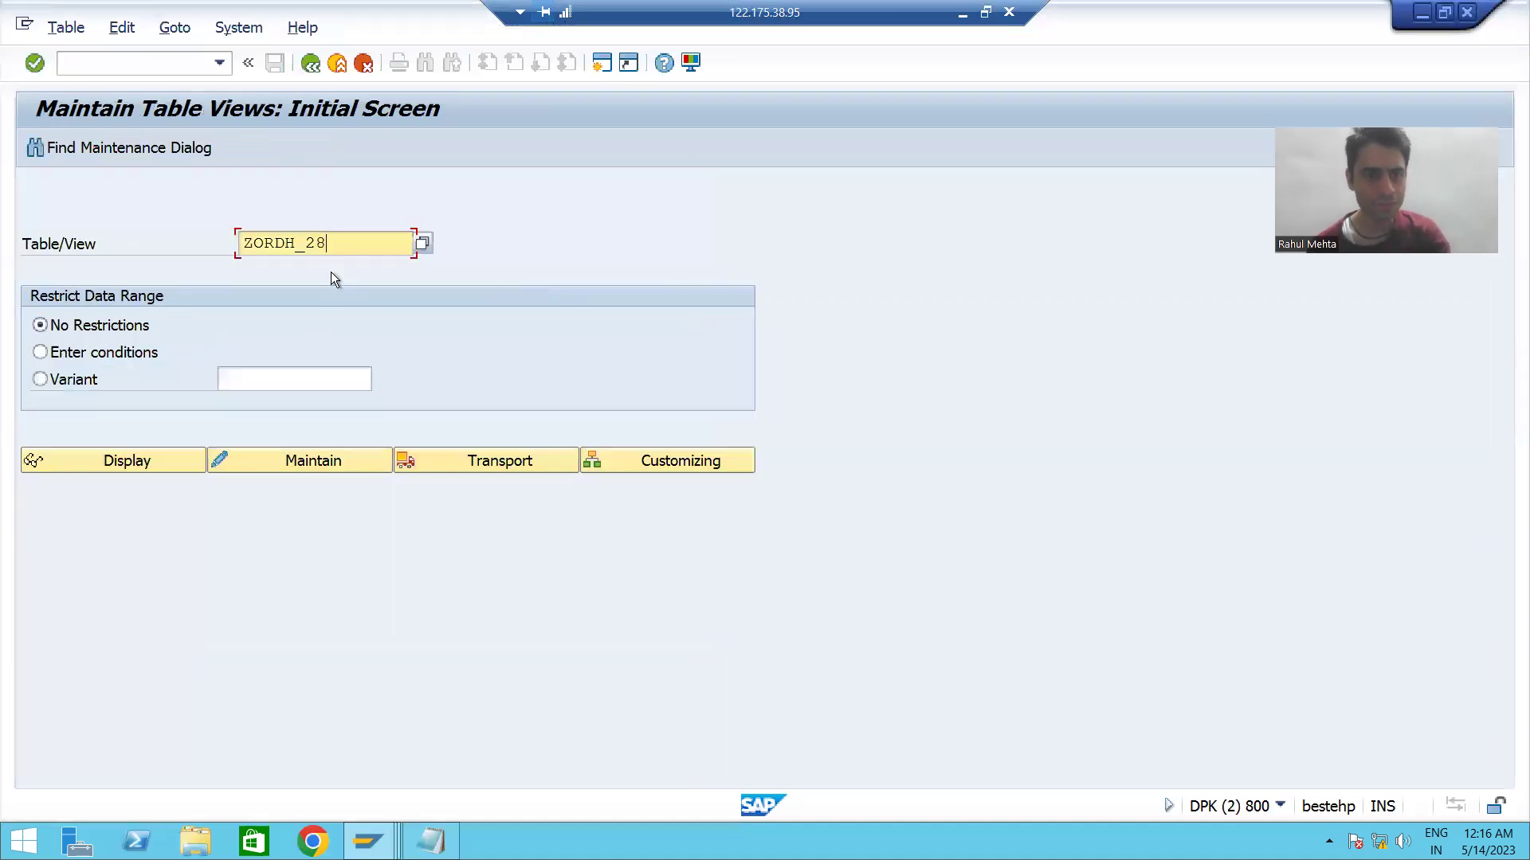
pyautogui.doubleClick(321, 243)
pyautogui.hotkey('ctrl', 'c')
pyautogui.hotkey('alt', 'Tab')
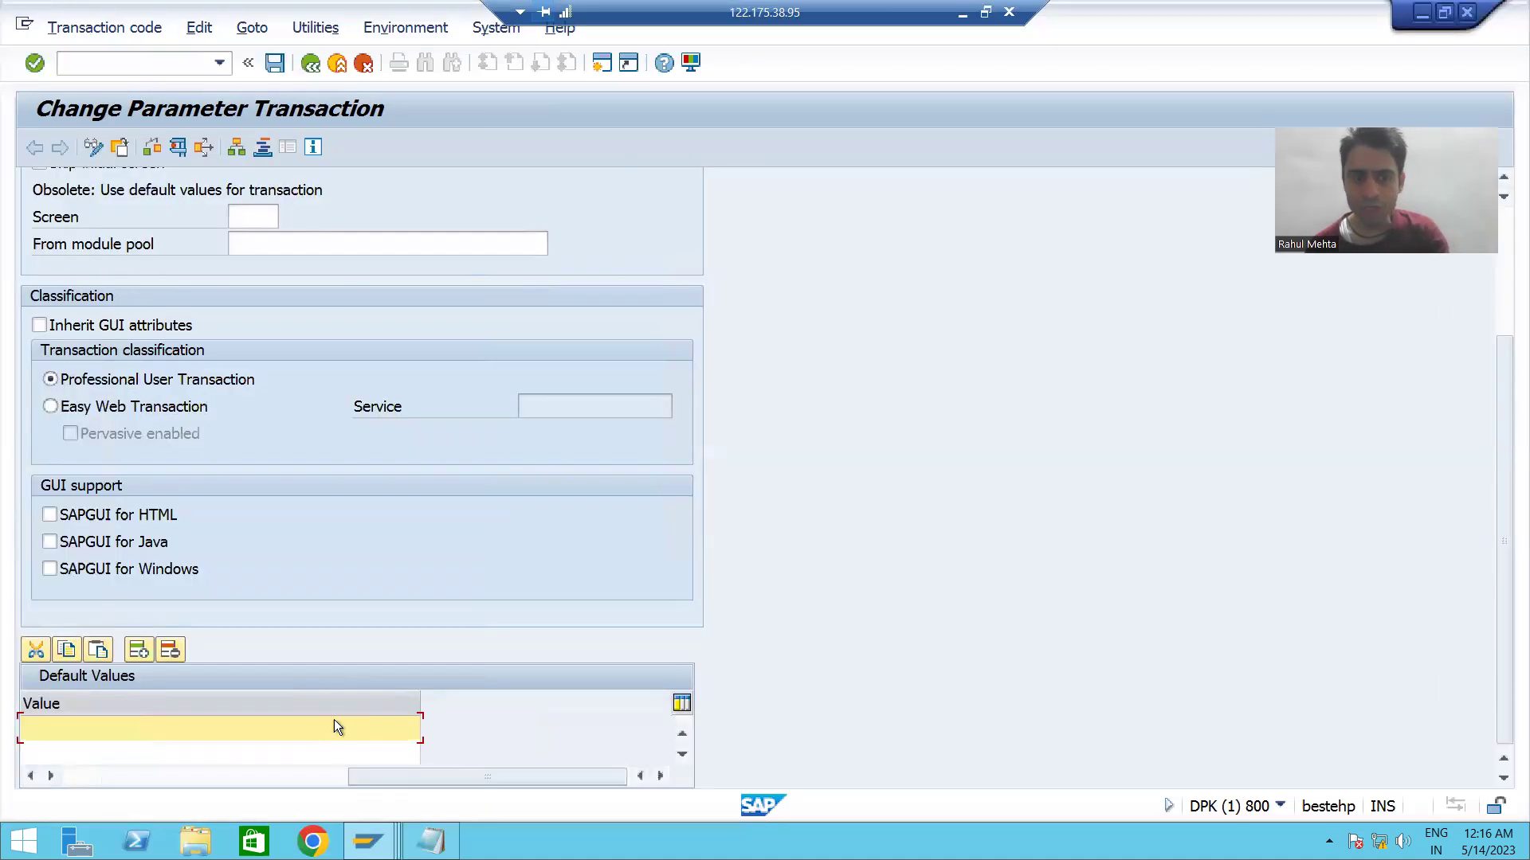
pyautogui.hotkey('ctrl', 'v')
pyautogui.moveTo(360, 777); pyautogui.dragTo(60, 778)
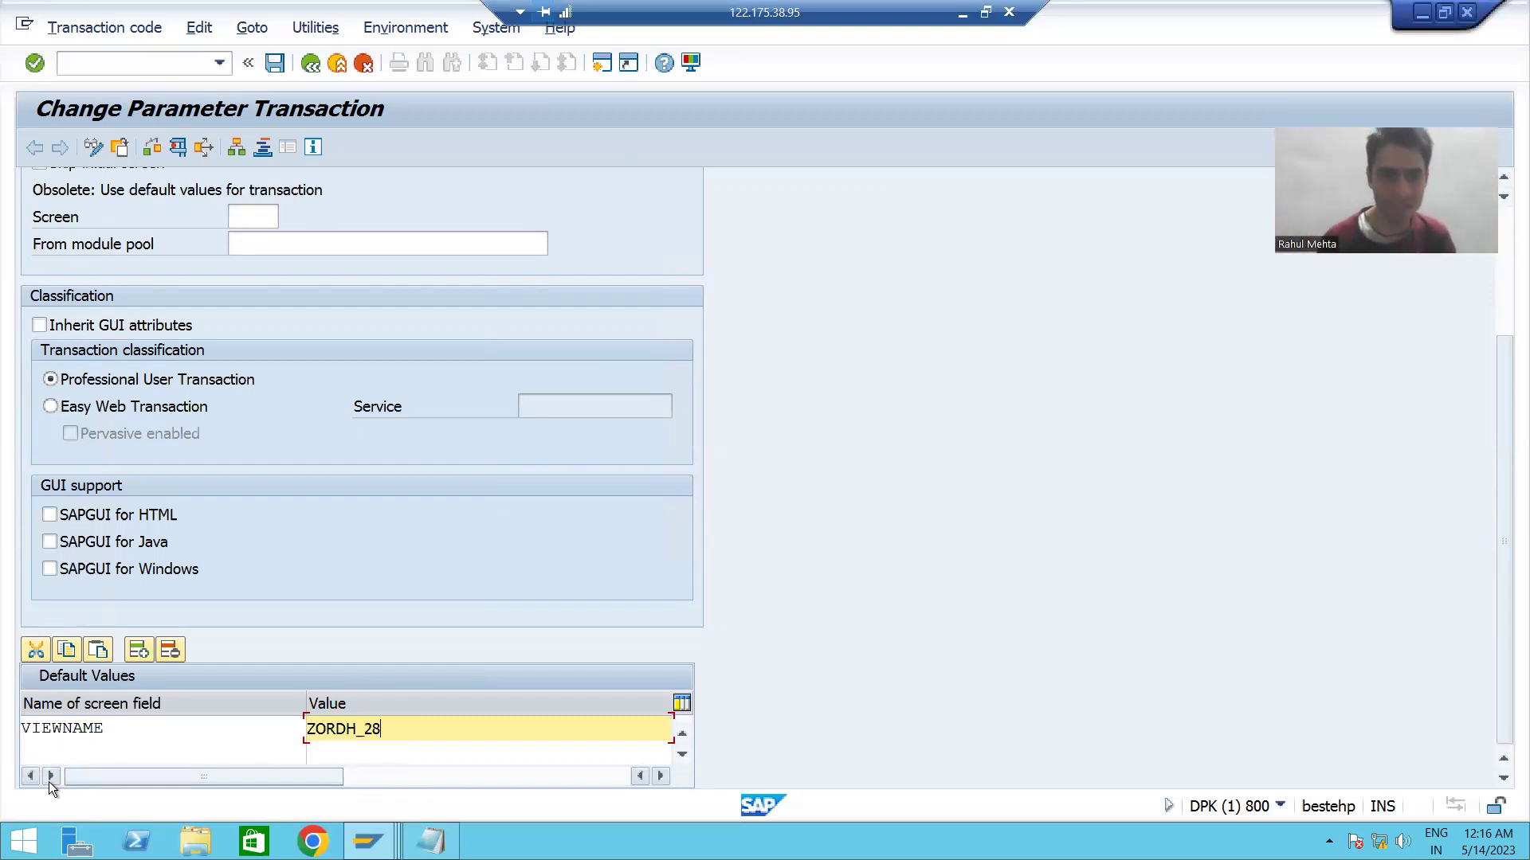
# - Review the SM30 and VIEWNAME defaults, and check in the other session how SM30 opens table ZORDH_28 for maintenance
pyautogui.scroll(5, 983, 398)
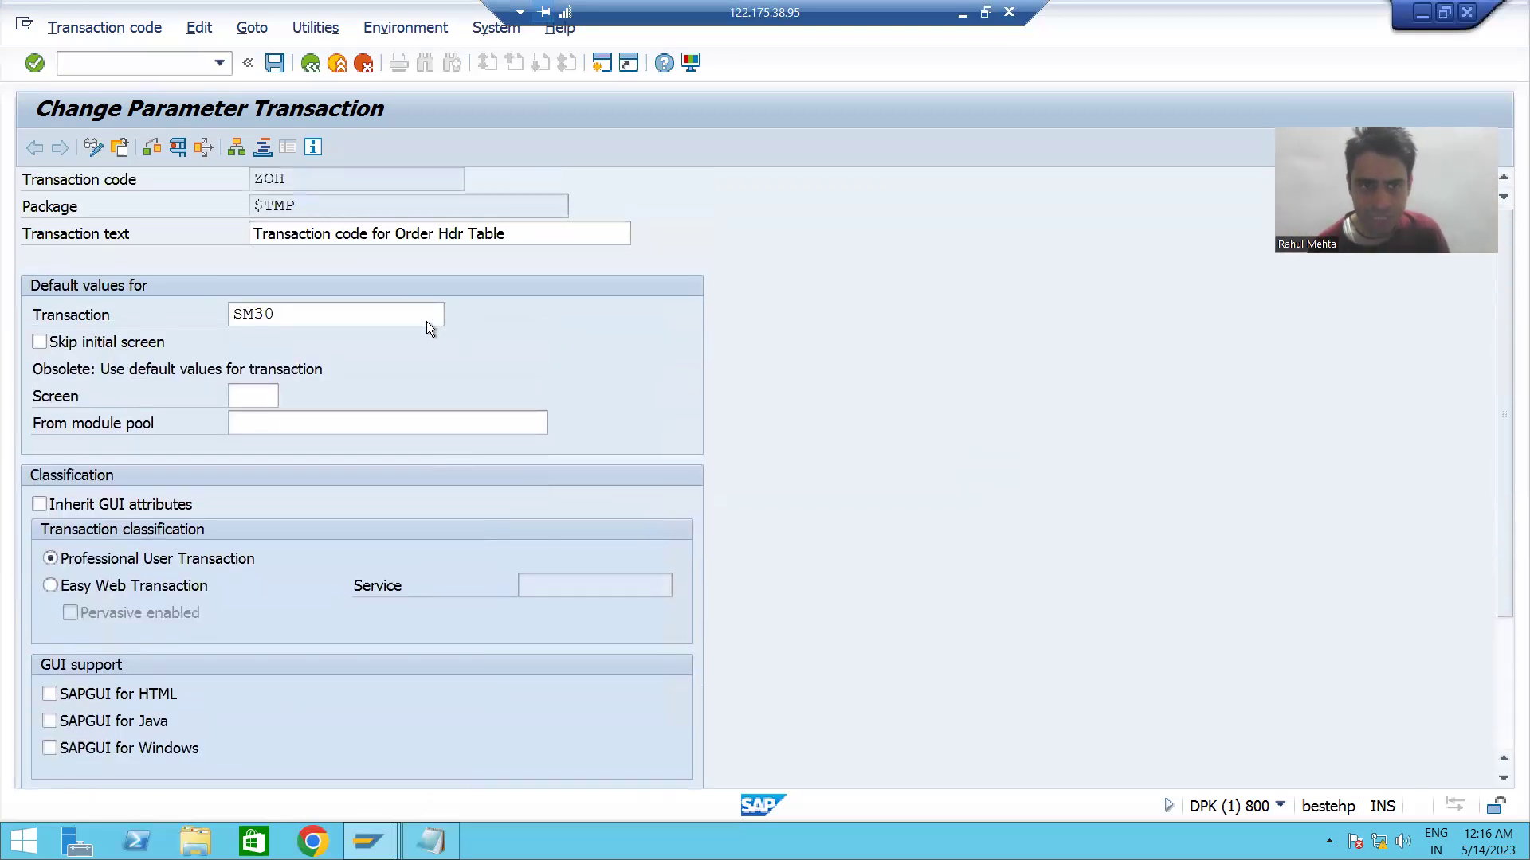
pyautogui.click(381, 326)
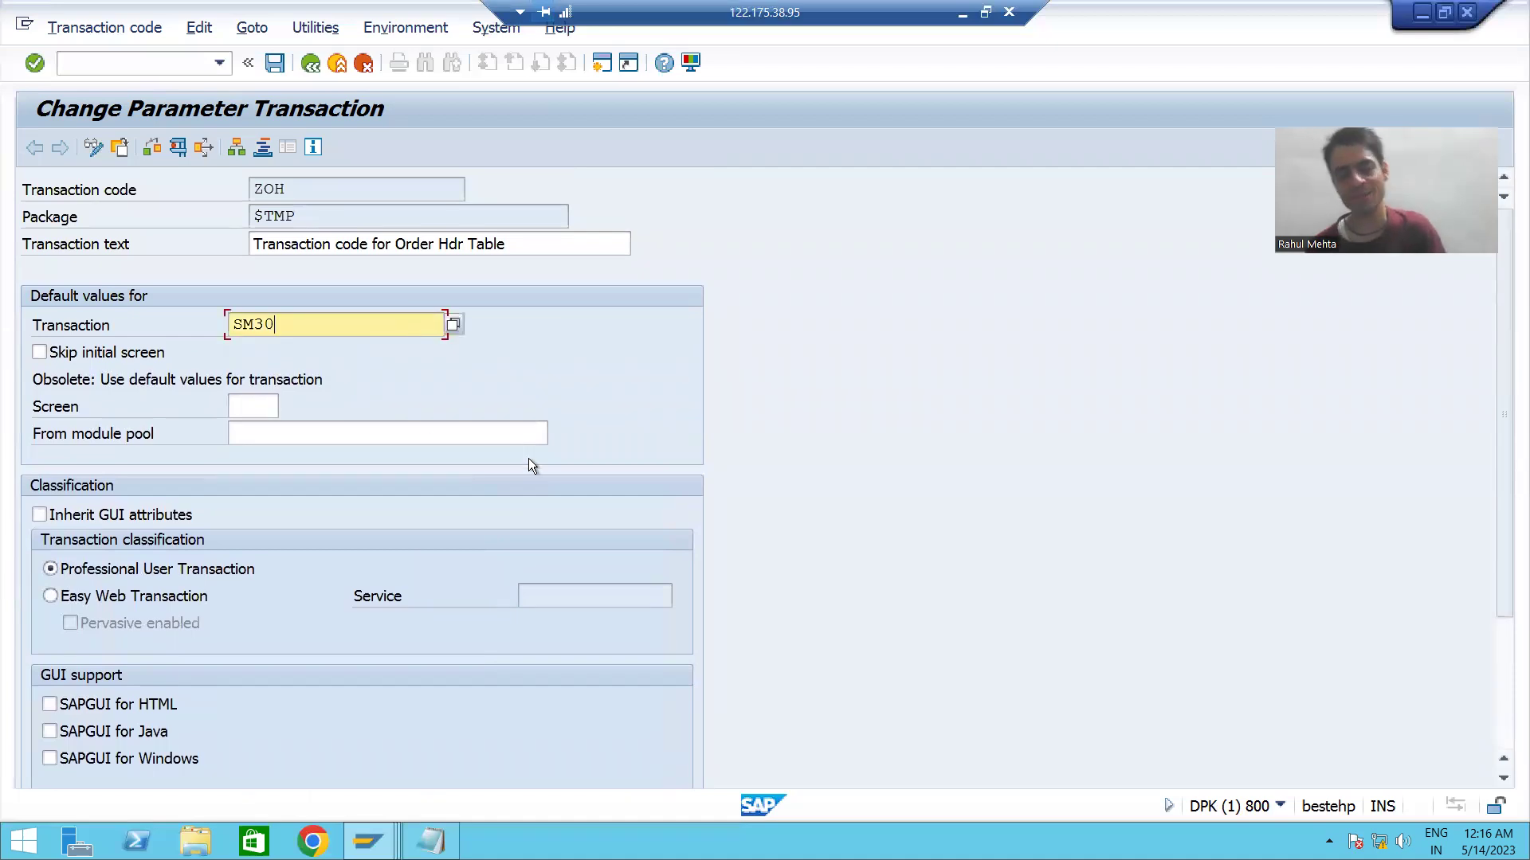
pyautogui.scroll(-3, 529, 457)
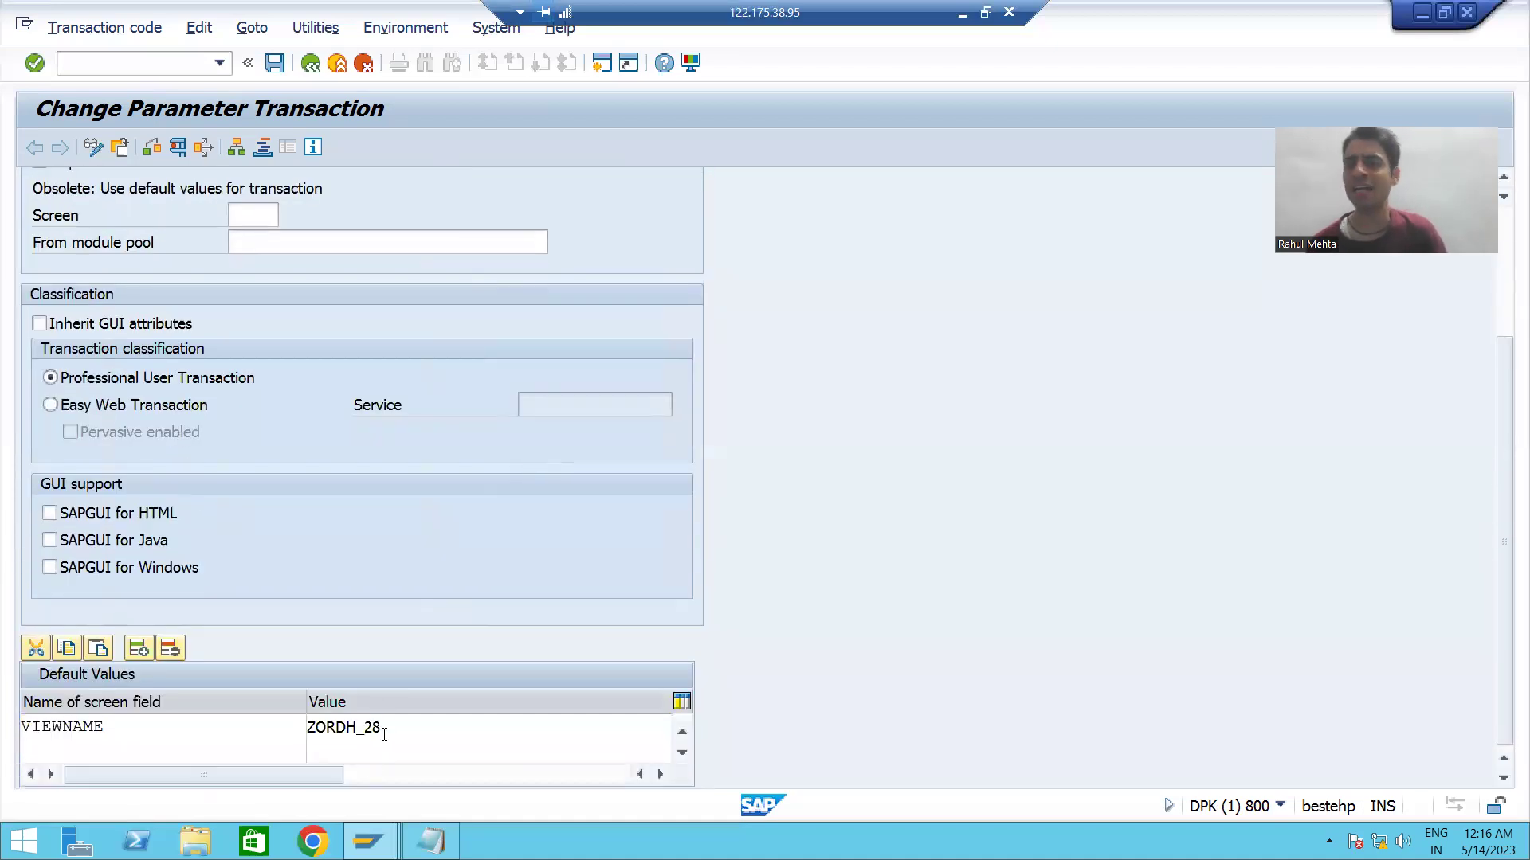
pyautogui.press('F8')
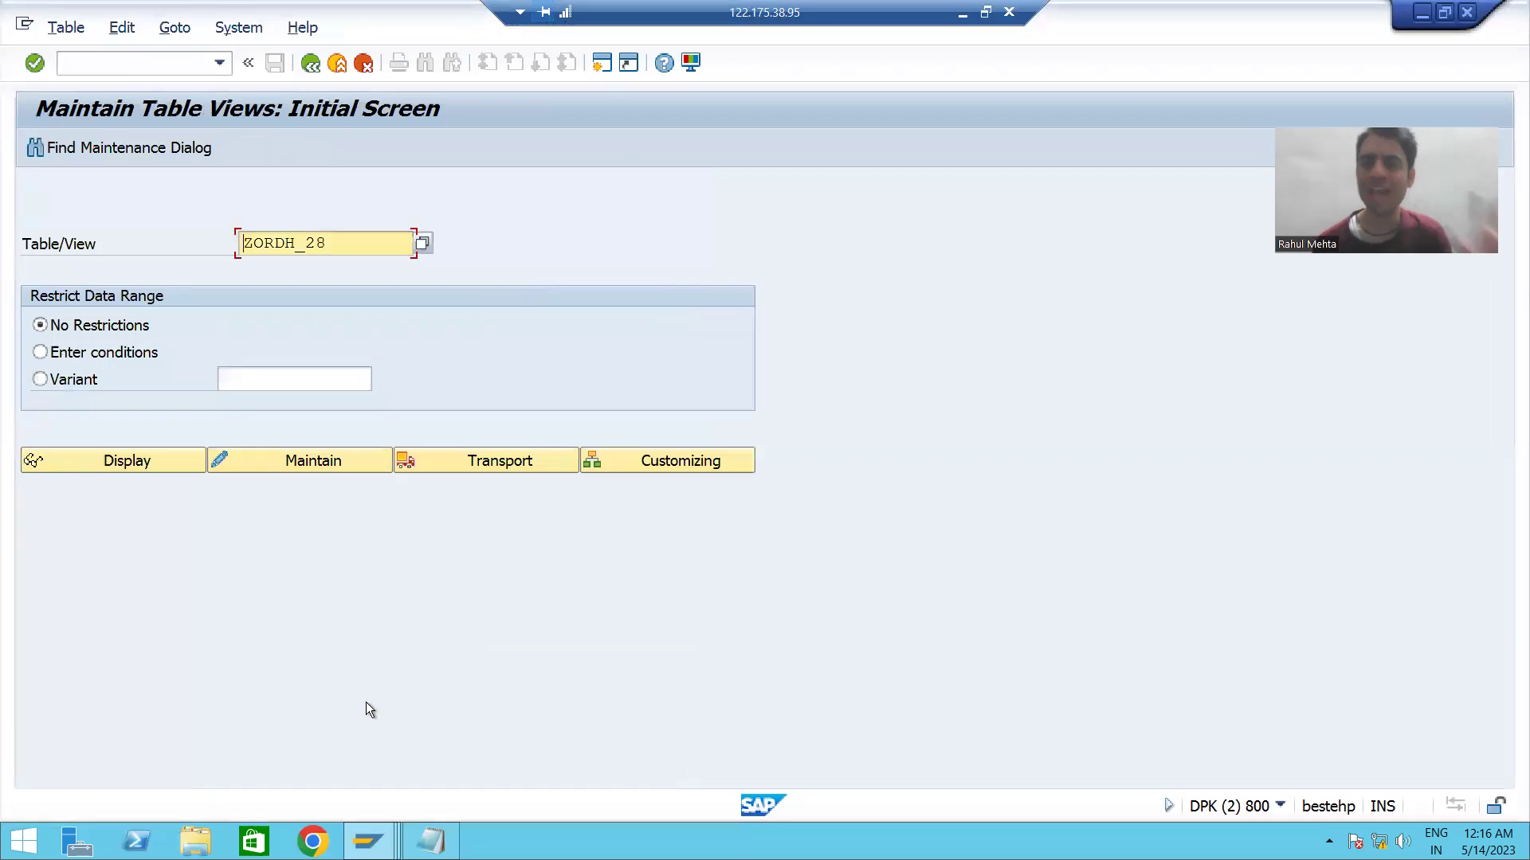
pyautogui.click(332, 466)
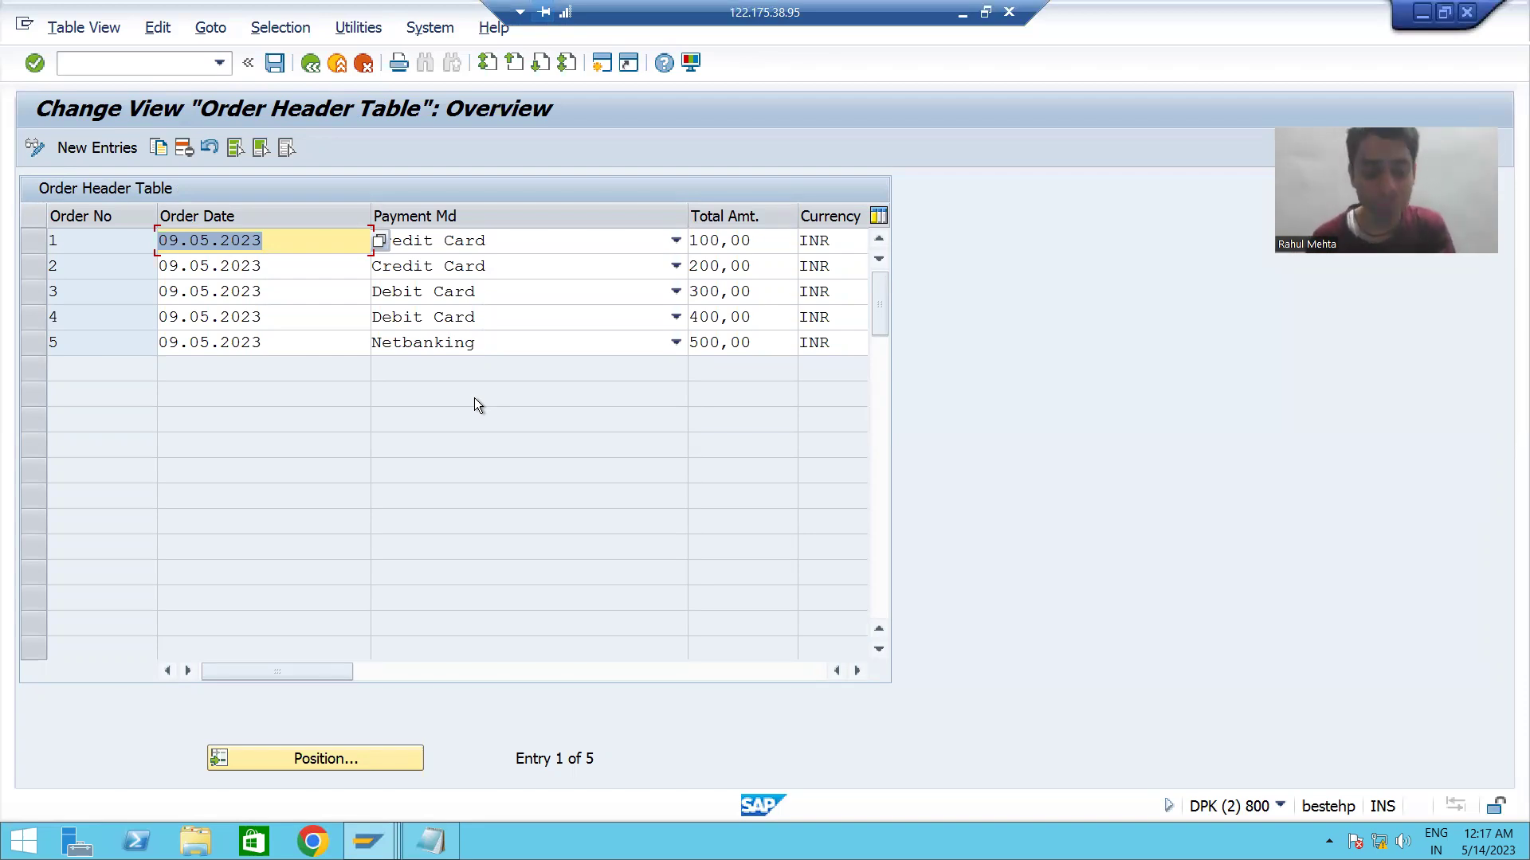
pyautogui.hotkey('alt', 'Tab')
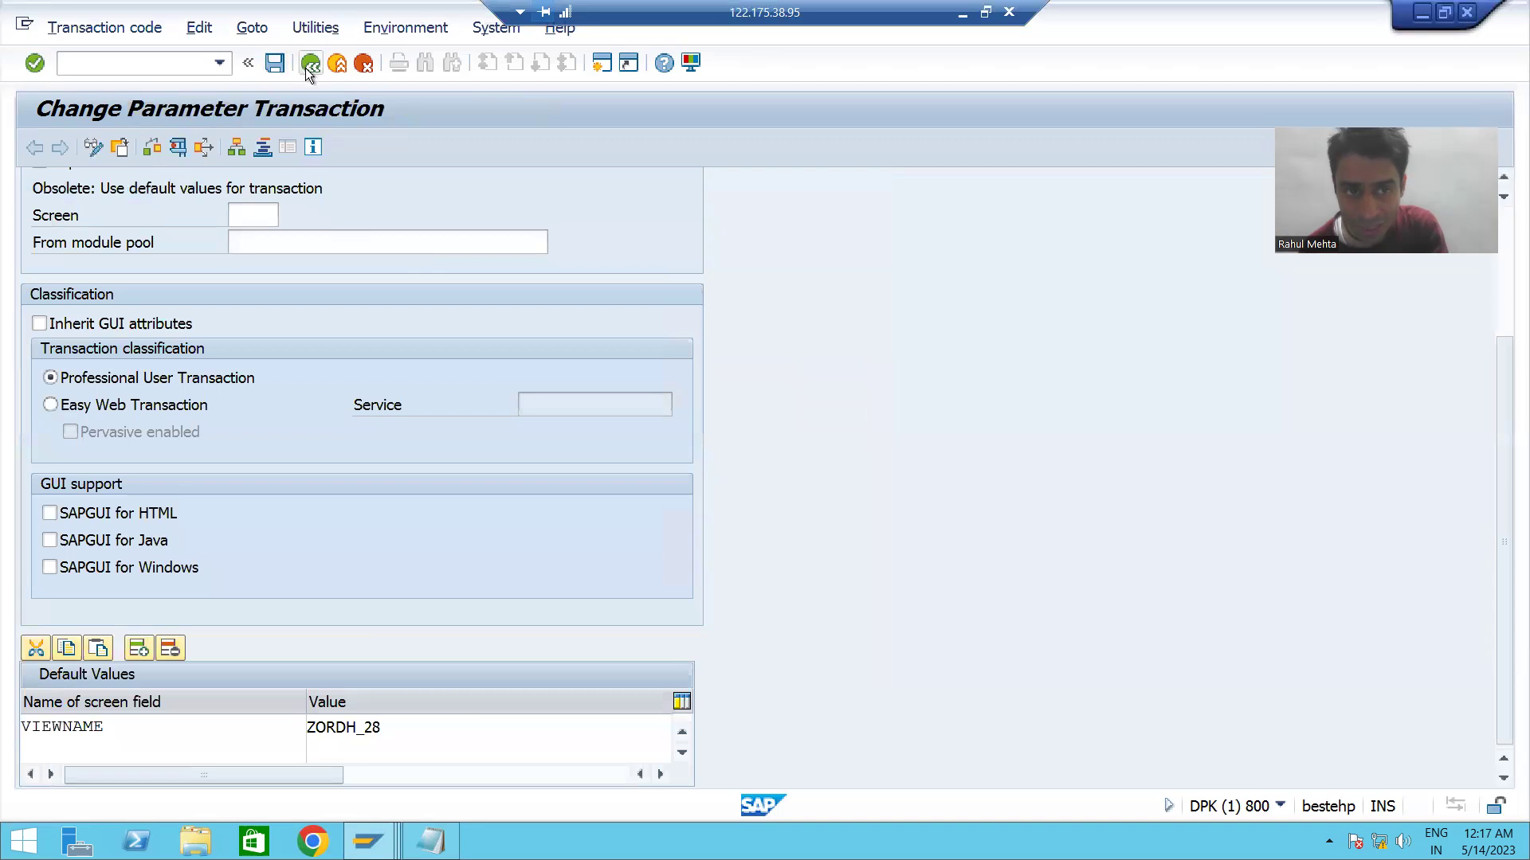
pyautogui.hotkey('alt', 'Tab')
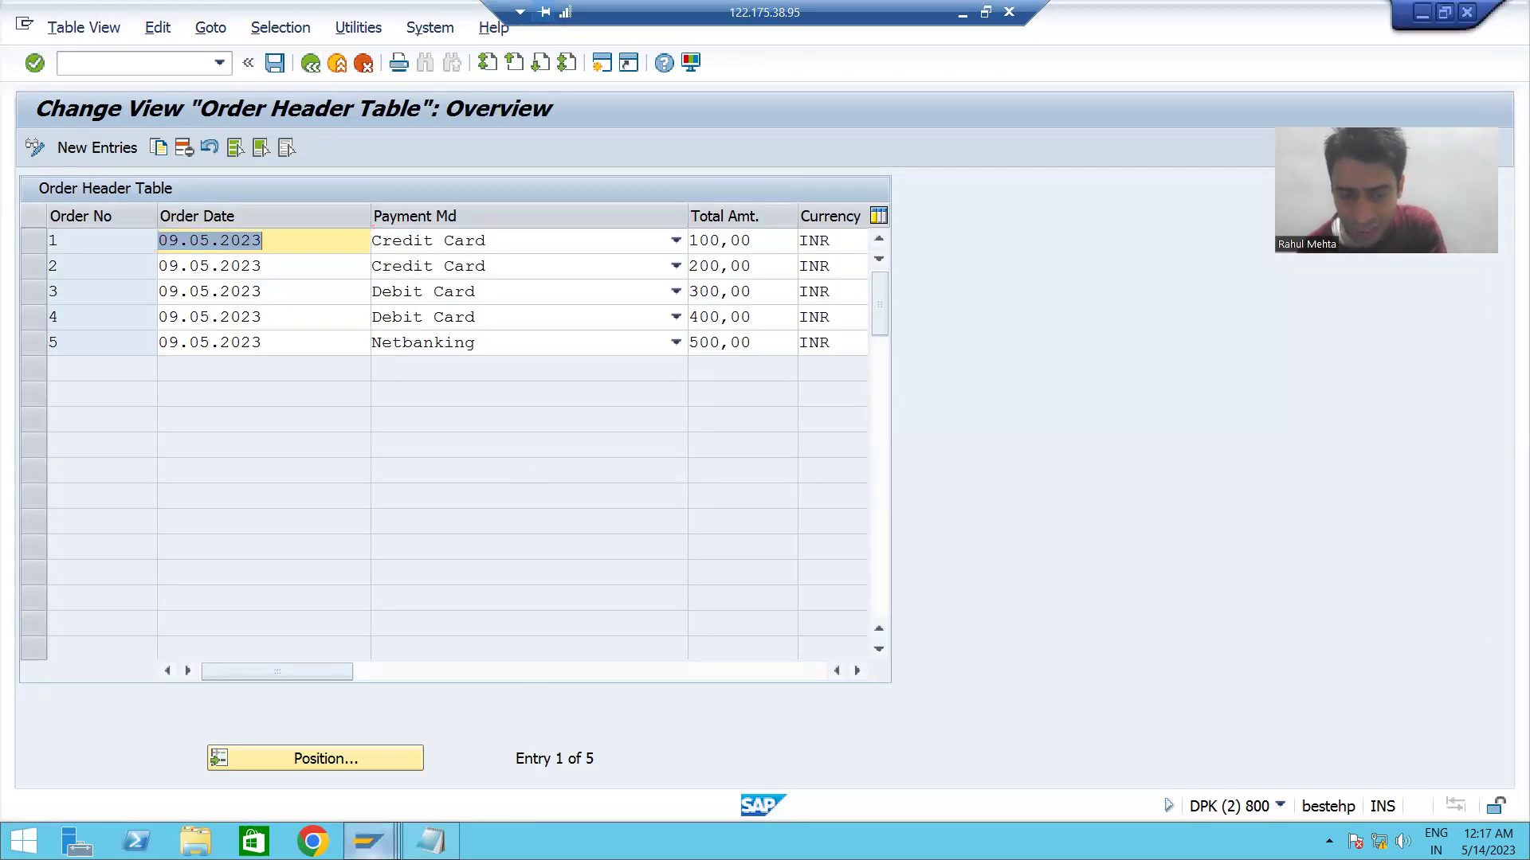
pyautogui.moveTo(537, 806)
pyautogui.click(529, 780)
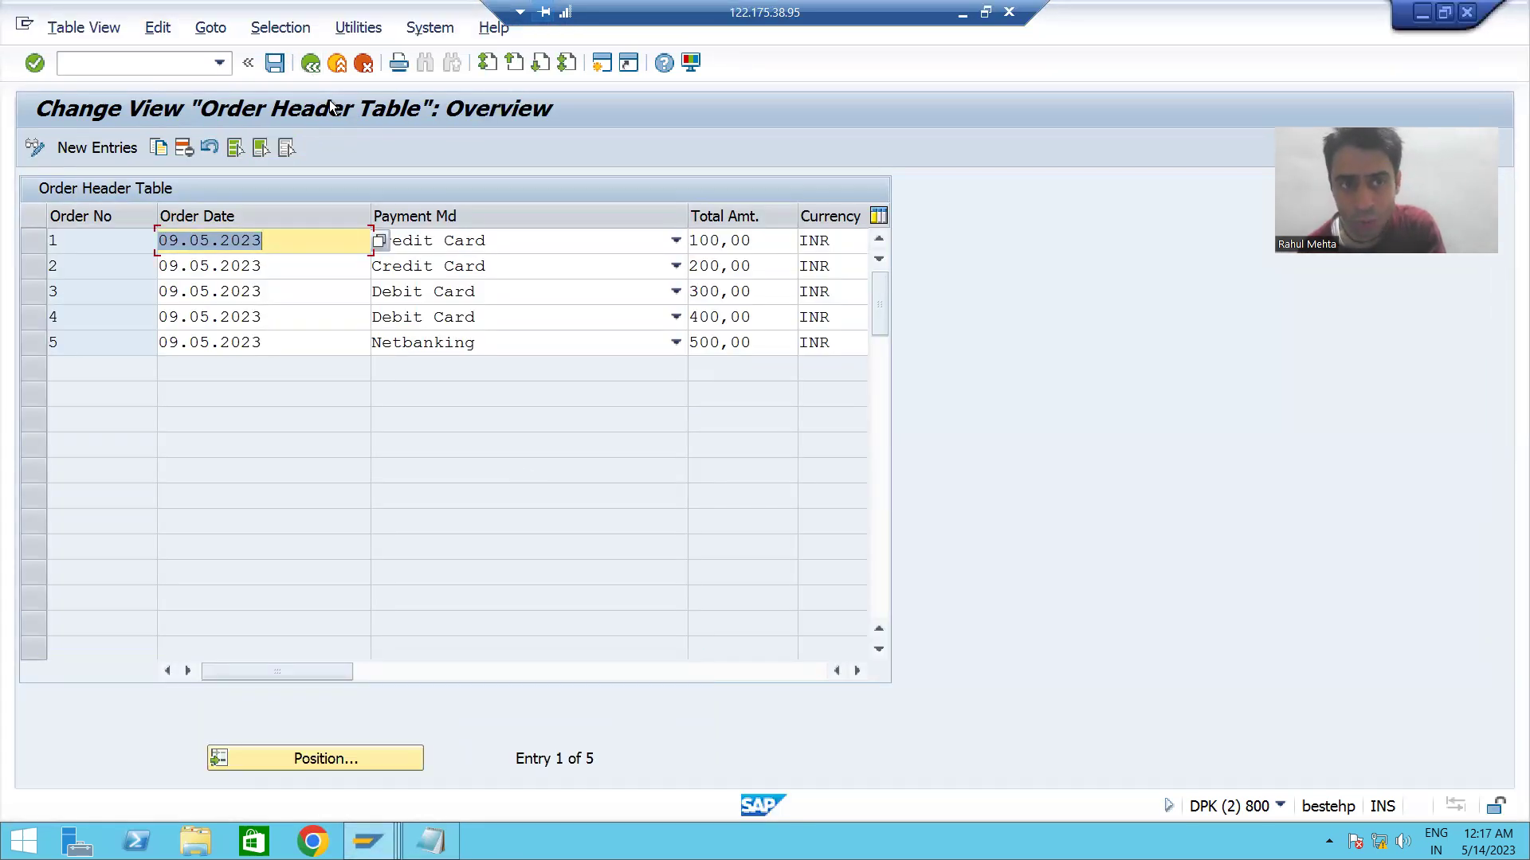
pyautogui.press('F3')
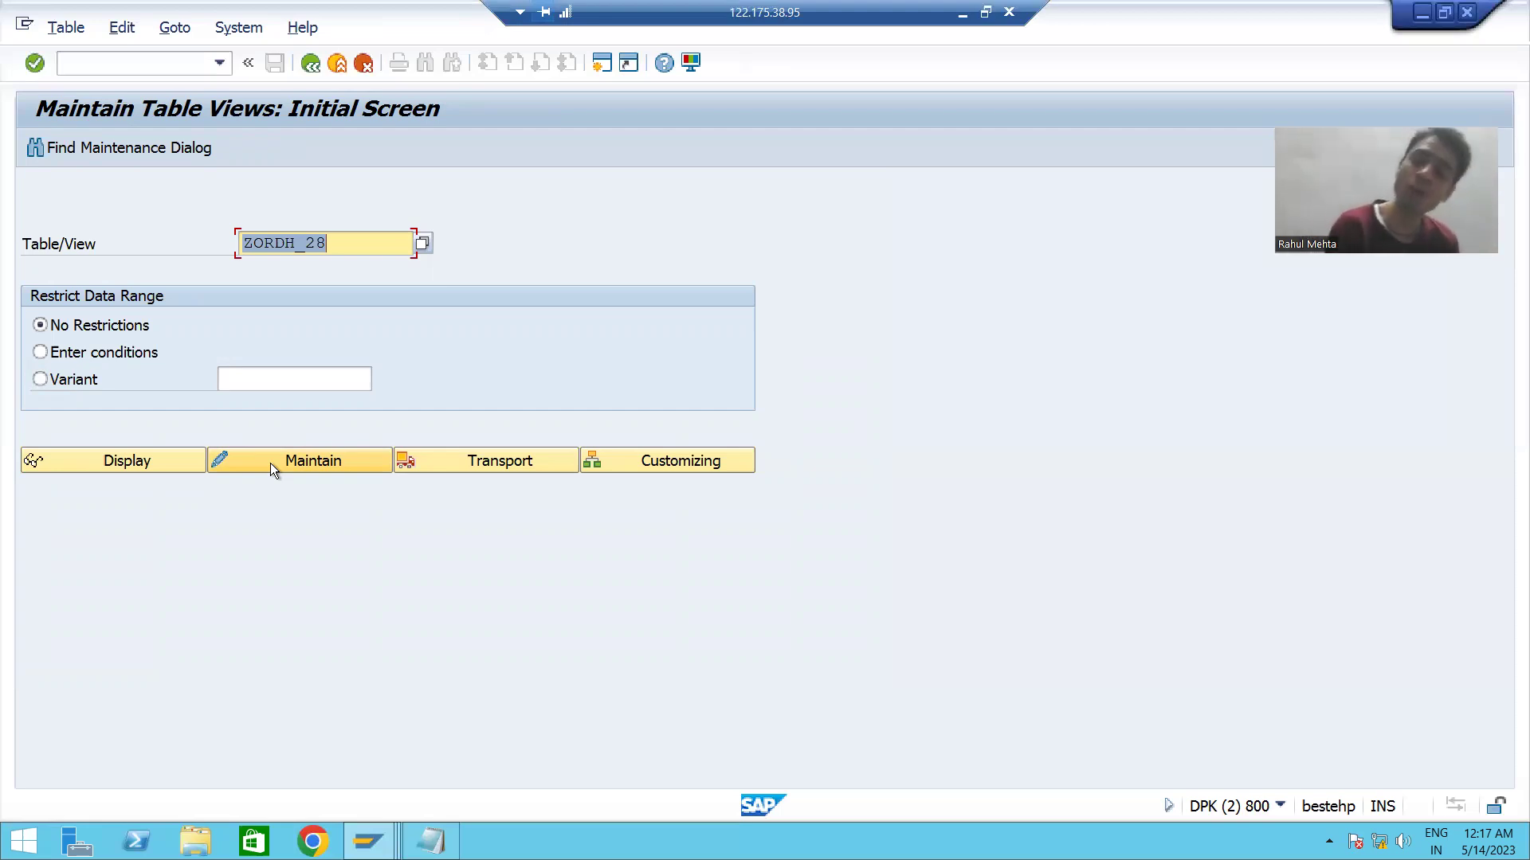
pyautogui.click(270, 462)
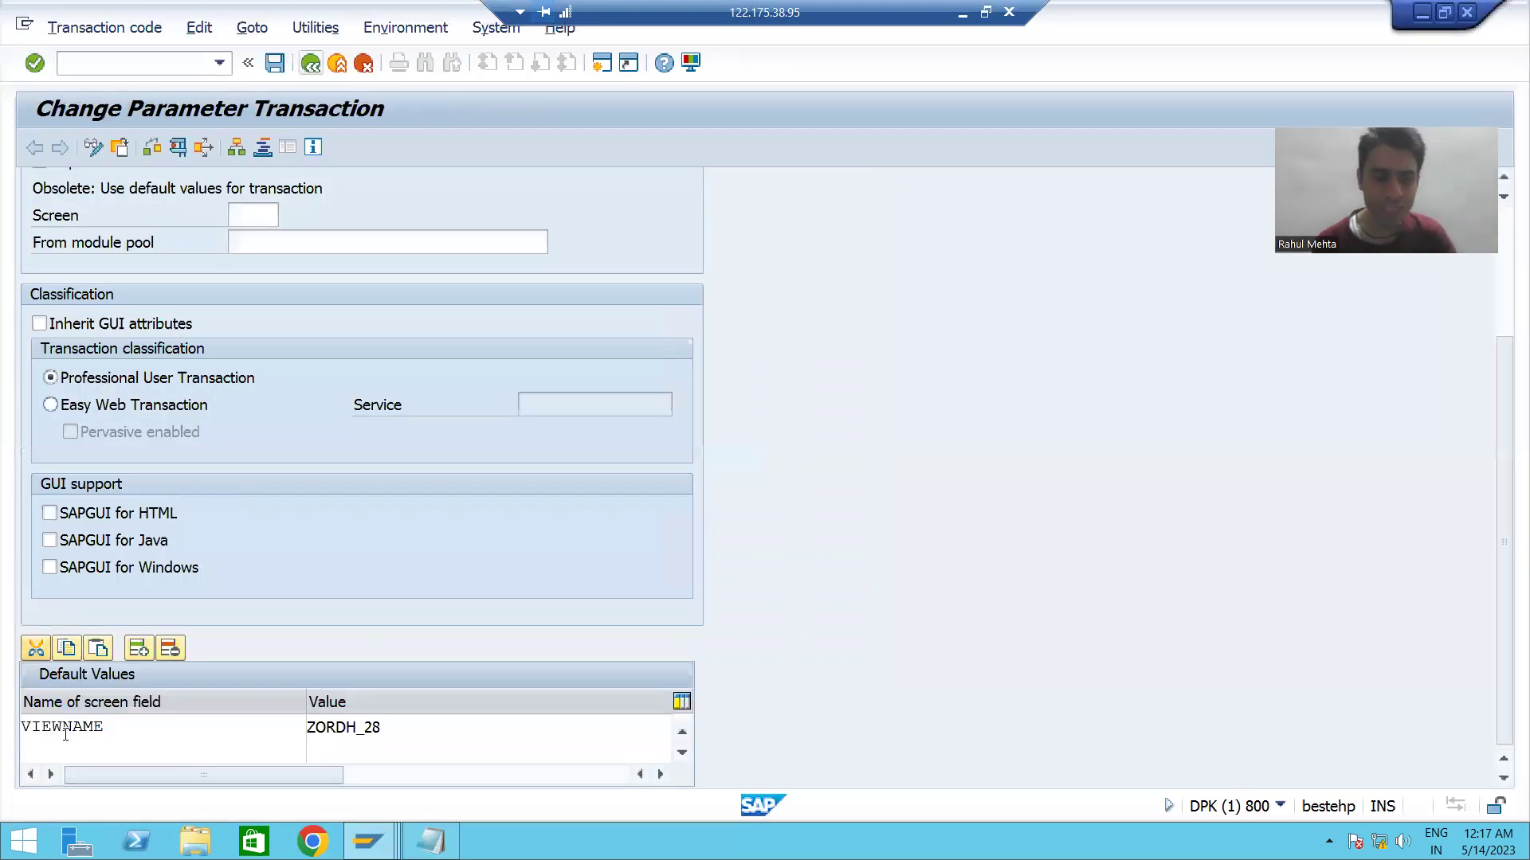
# - Add the screen field UPDATE as a second default value and set it to X
pyautogui.click(67, 752)
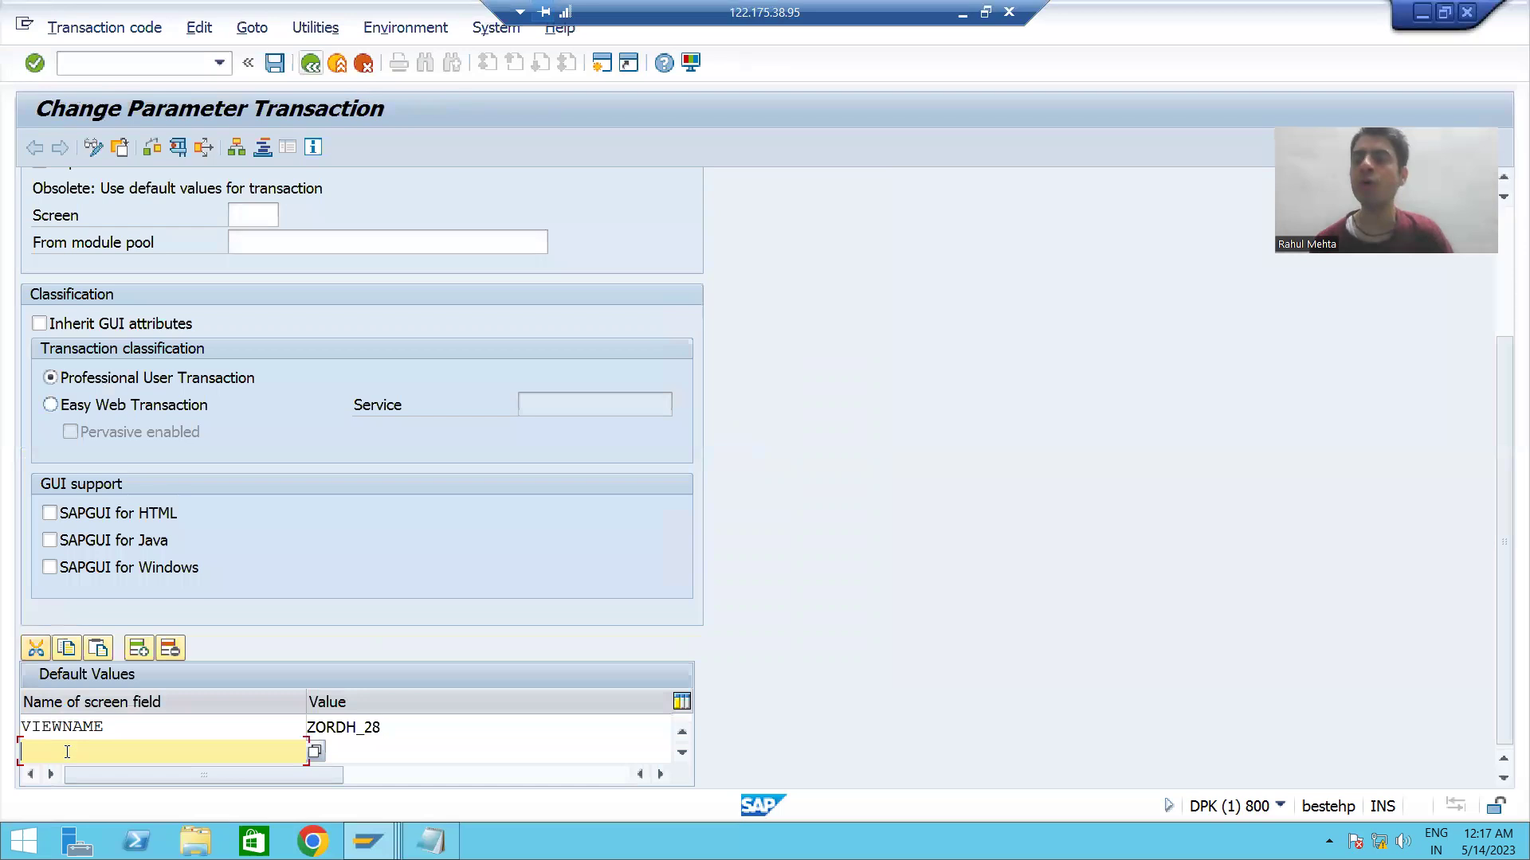
pyautogui.click(316, 752)
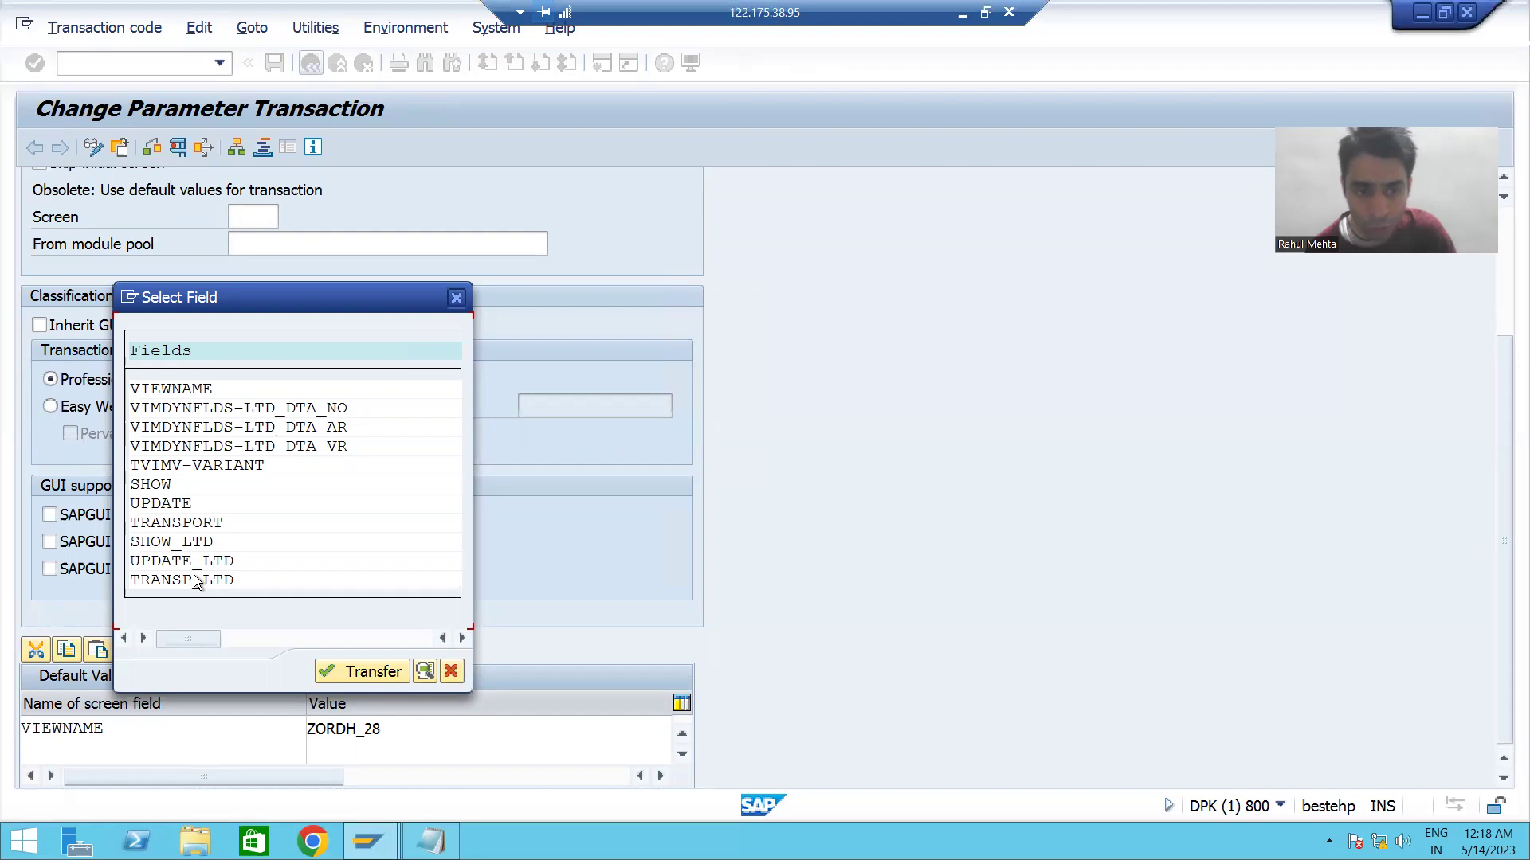
pyautogui.doubleClick(164, 509)
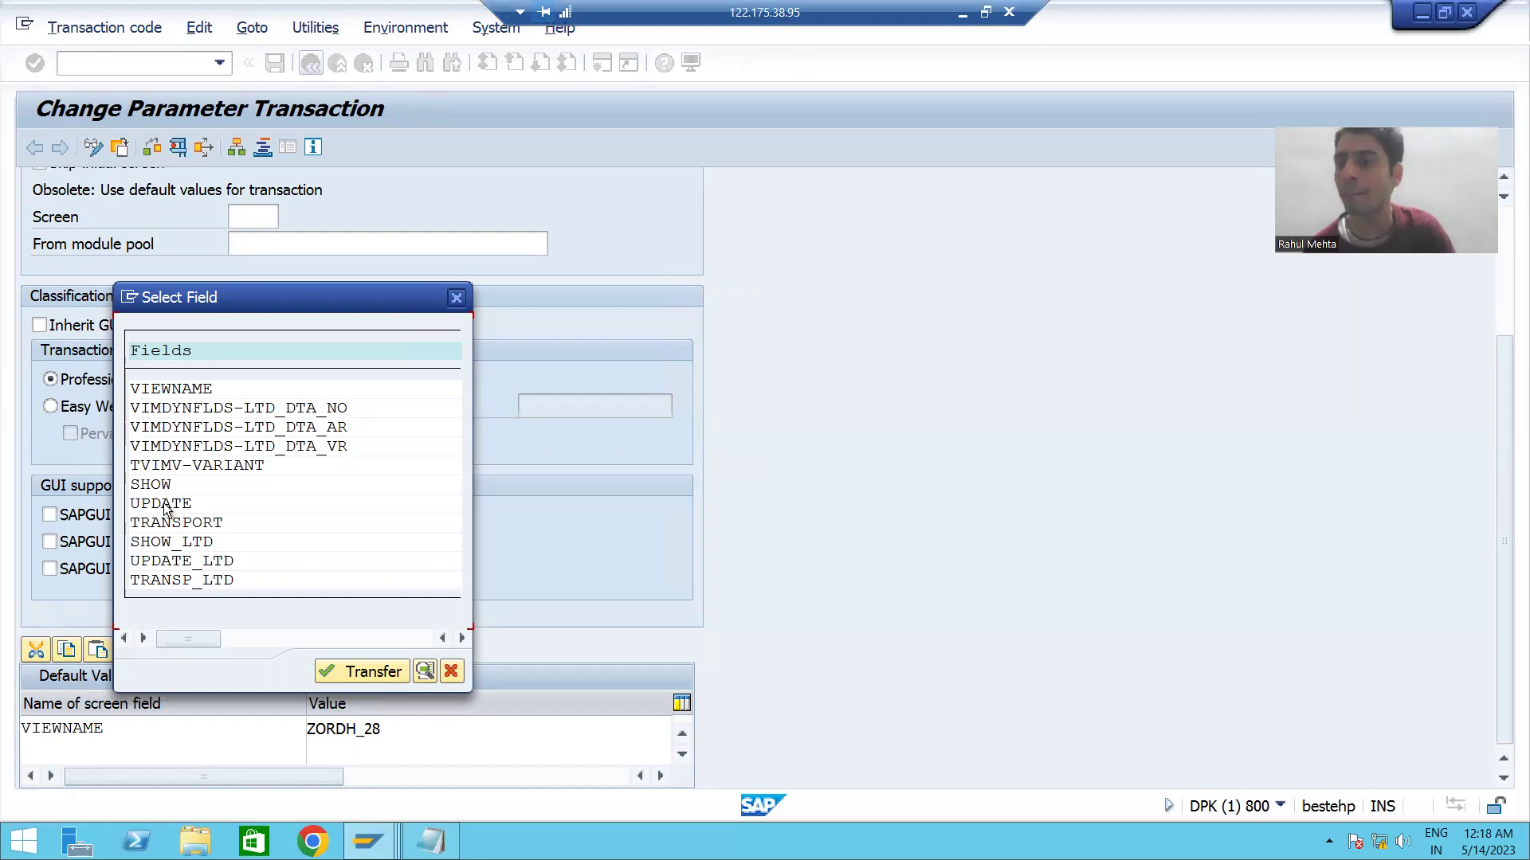
pyautogui.click(336, 752)
pyautogui.write('X')
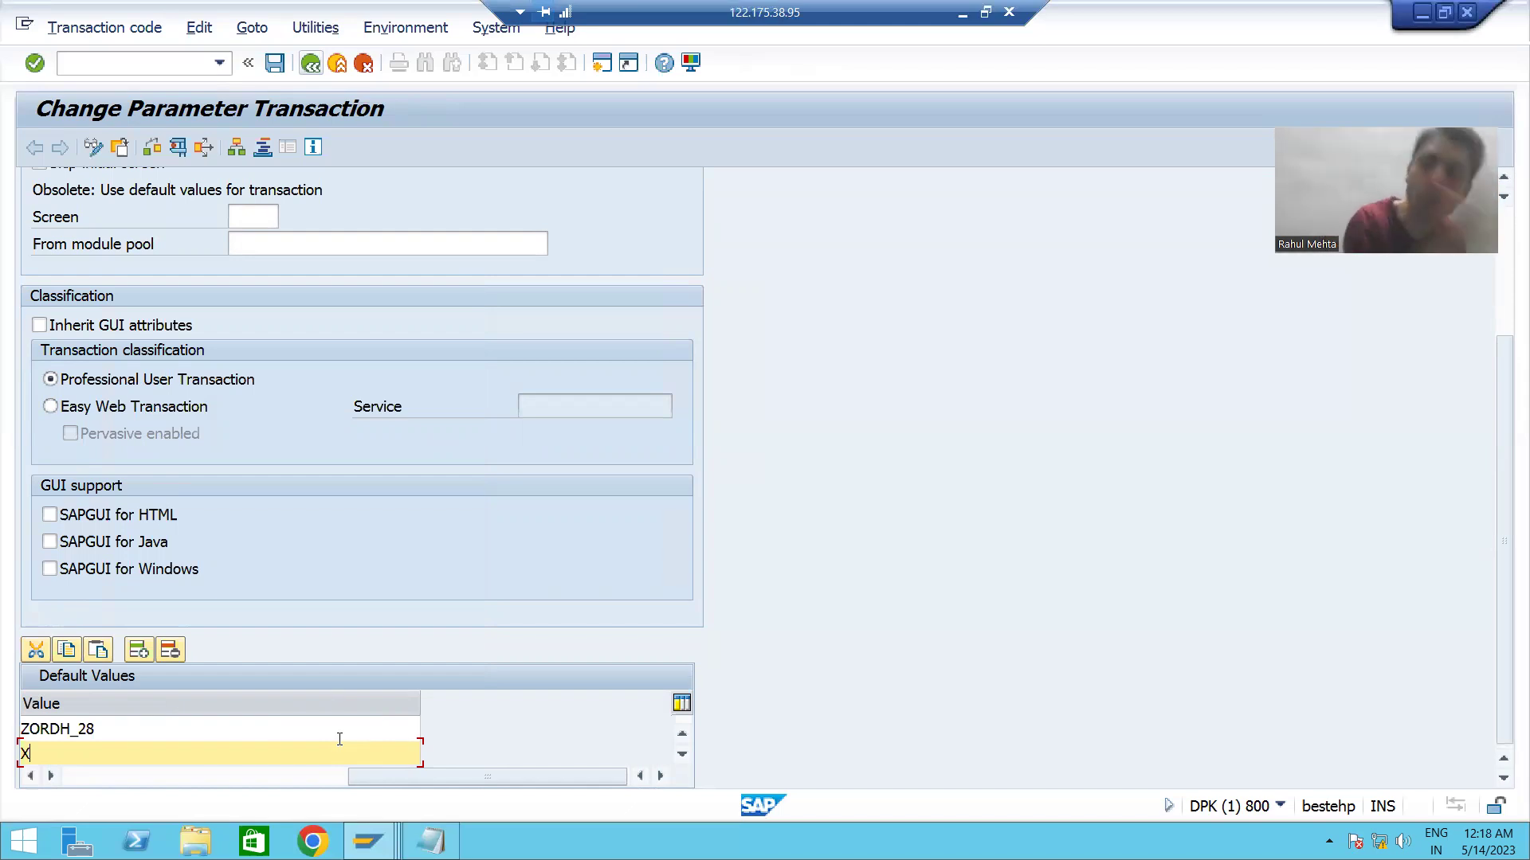
pyautogui.moveTo(371, 781); pyautogui.dragTo(61, 776)
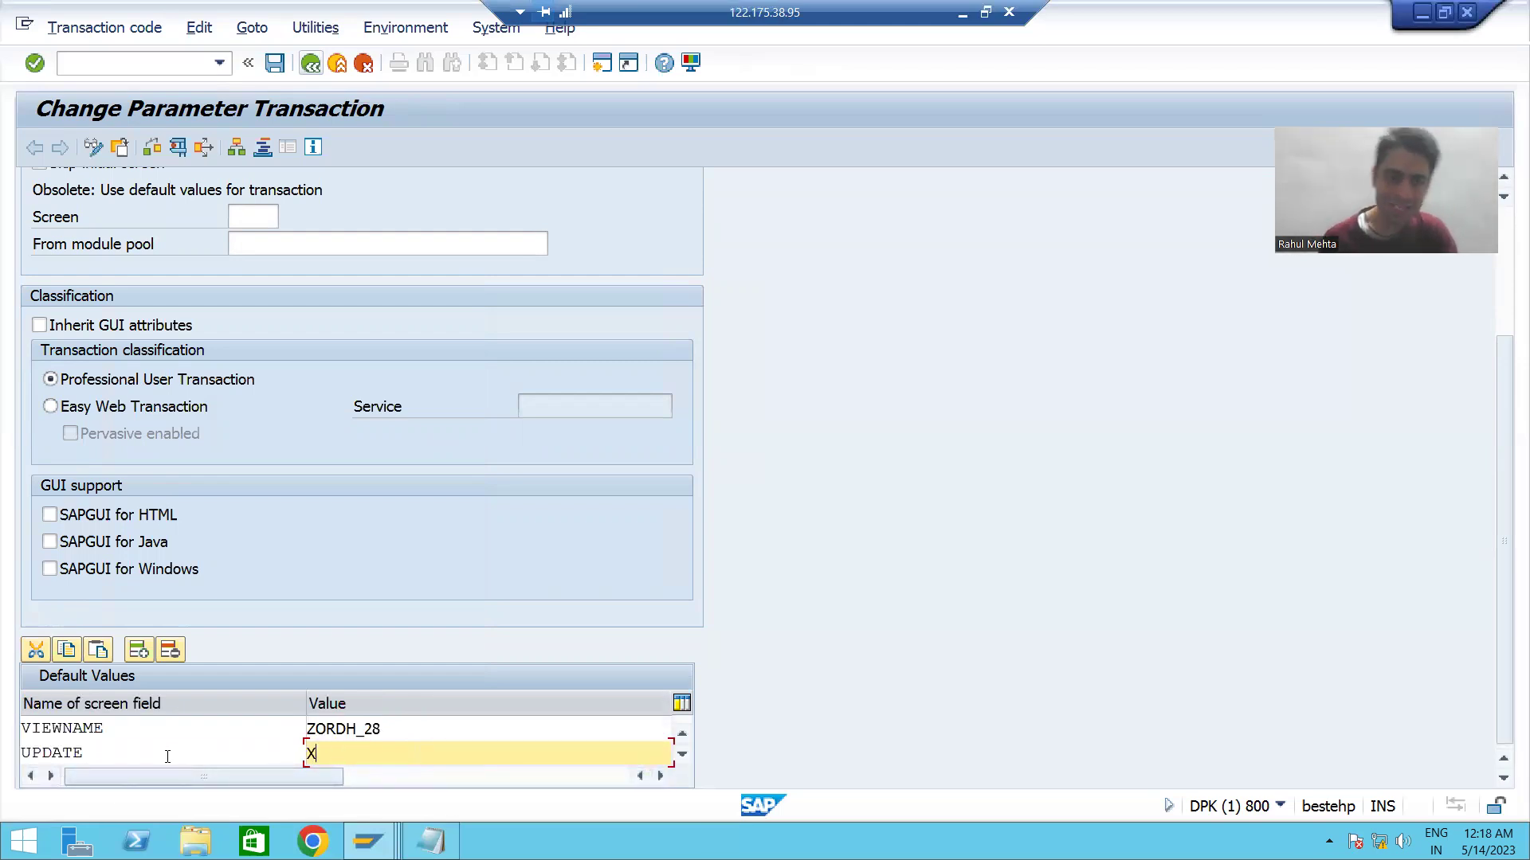
pyautogui.click(91, 755)
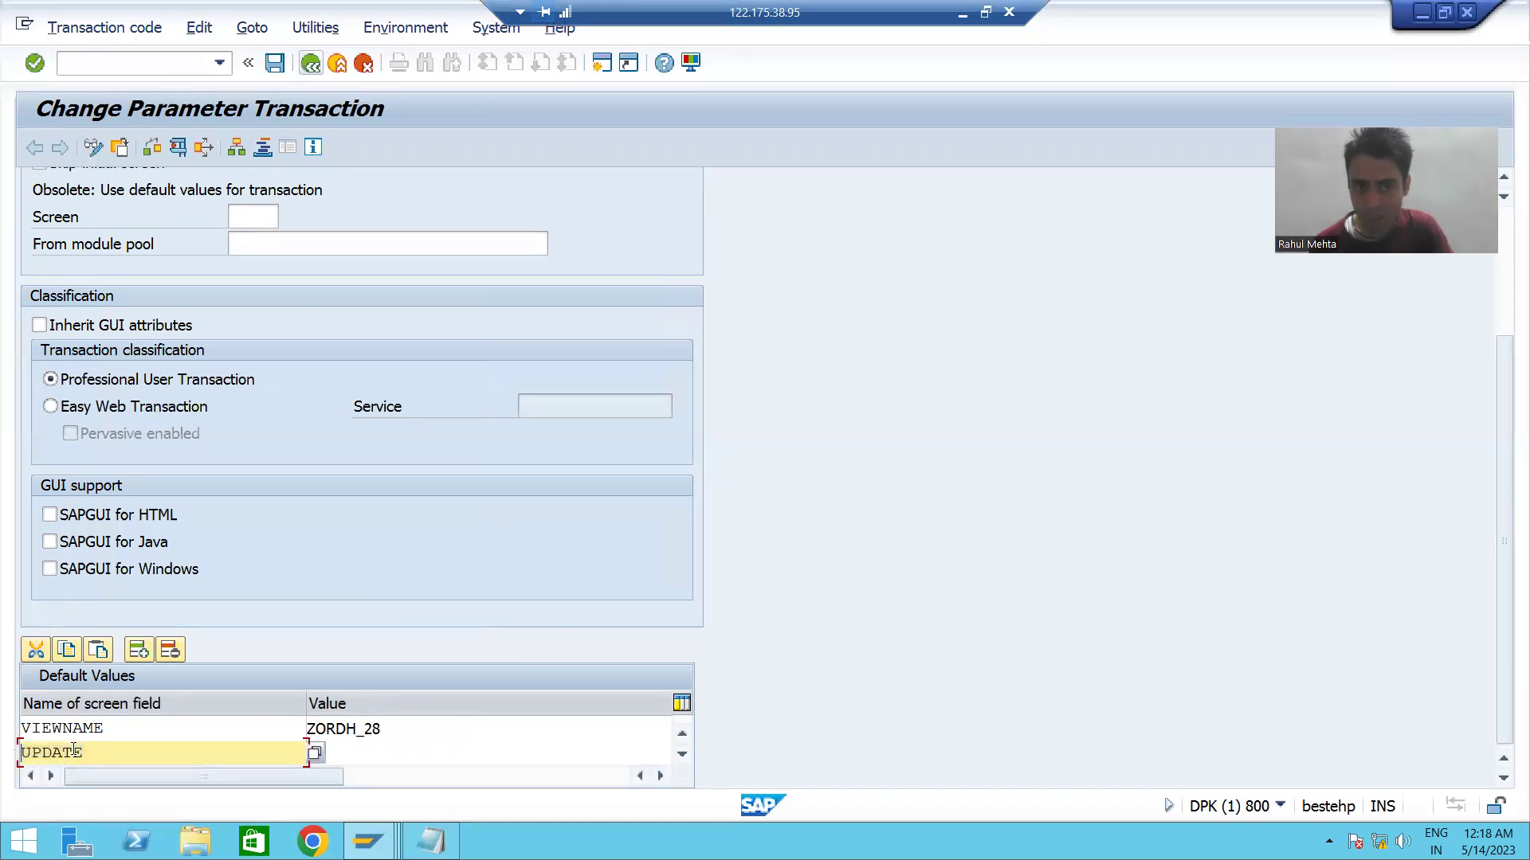
pyautogui.moveTo(91, 756); pyautogui.dragTo(13, 747)
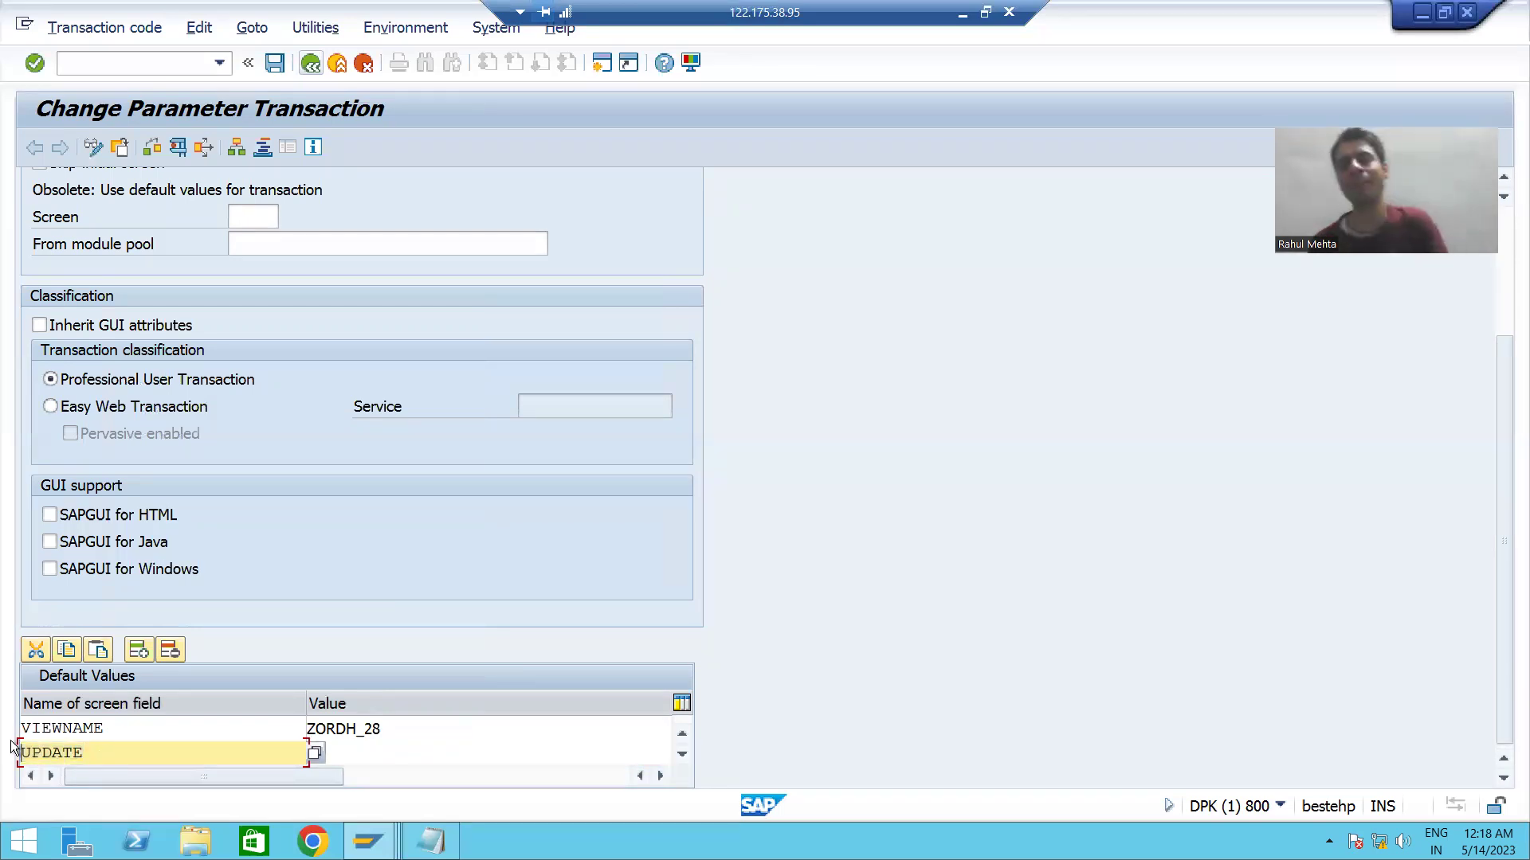
# - Check the SM30 initial screen in the other session, and set transaction ZOH to skip the initial screen
pyautogui.press('F8')
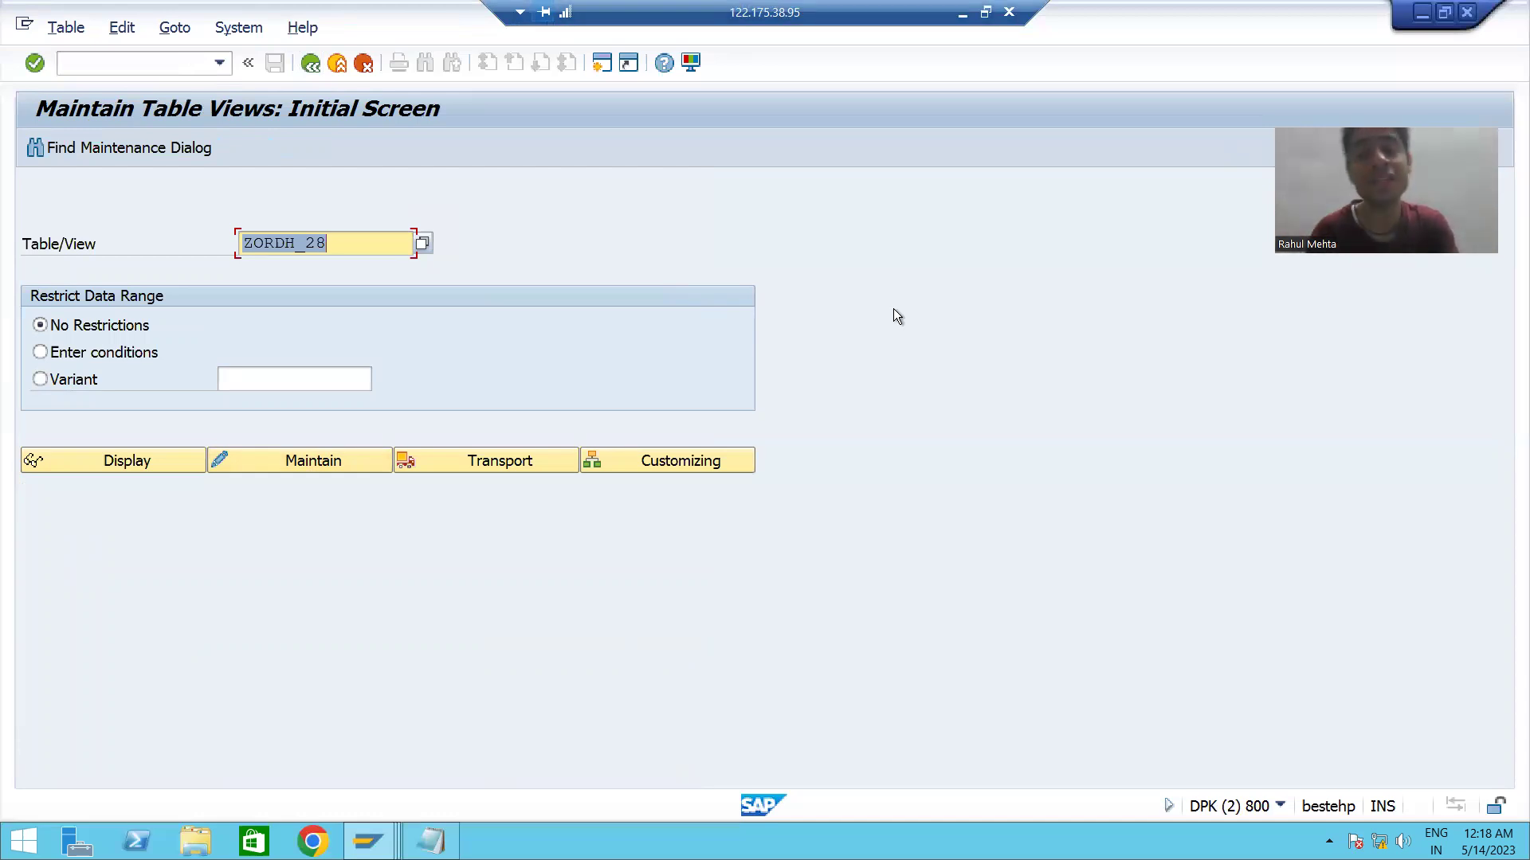
pyautogui.hotkey('alt', 'Tab')
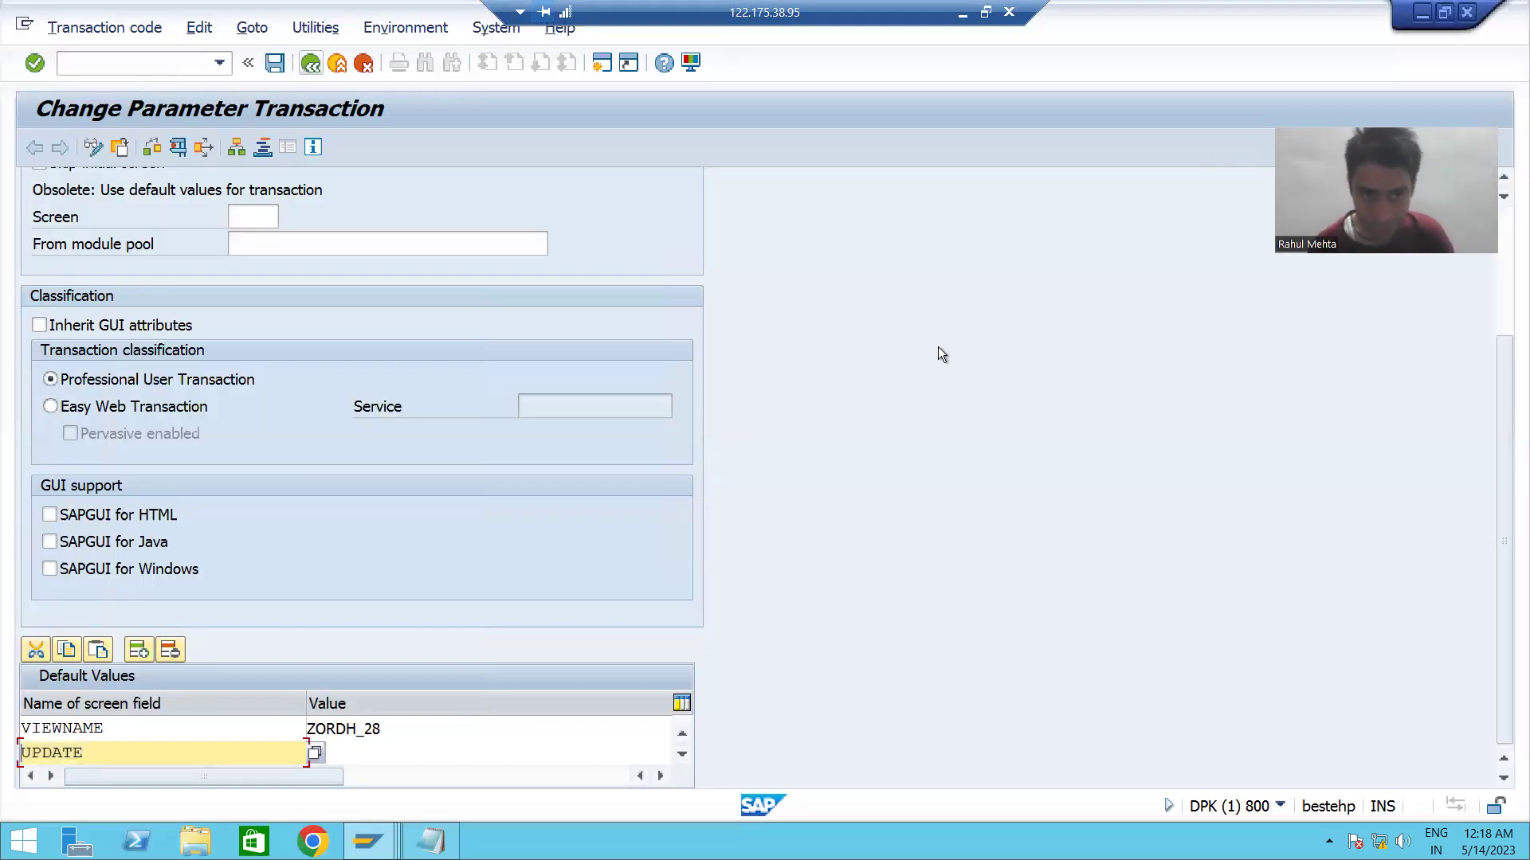
pyautogui.scroll(3, 937, 351)
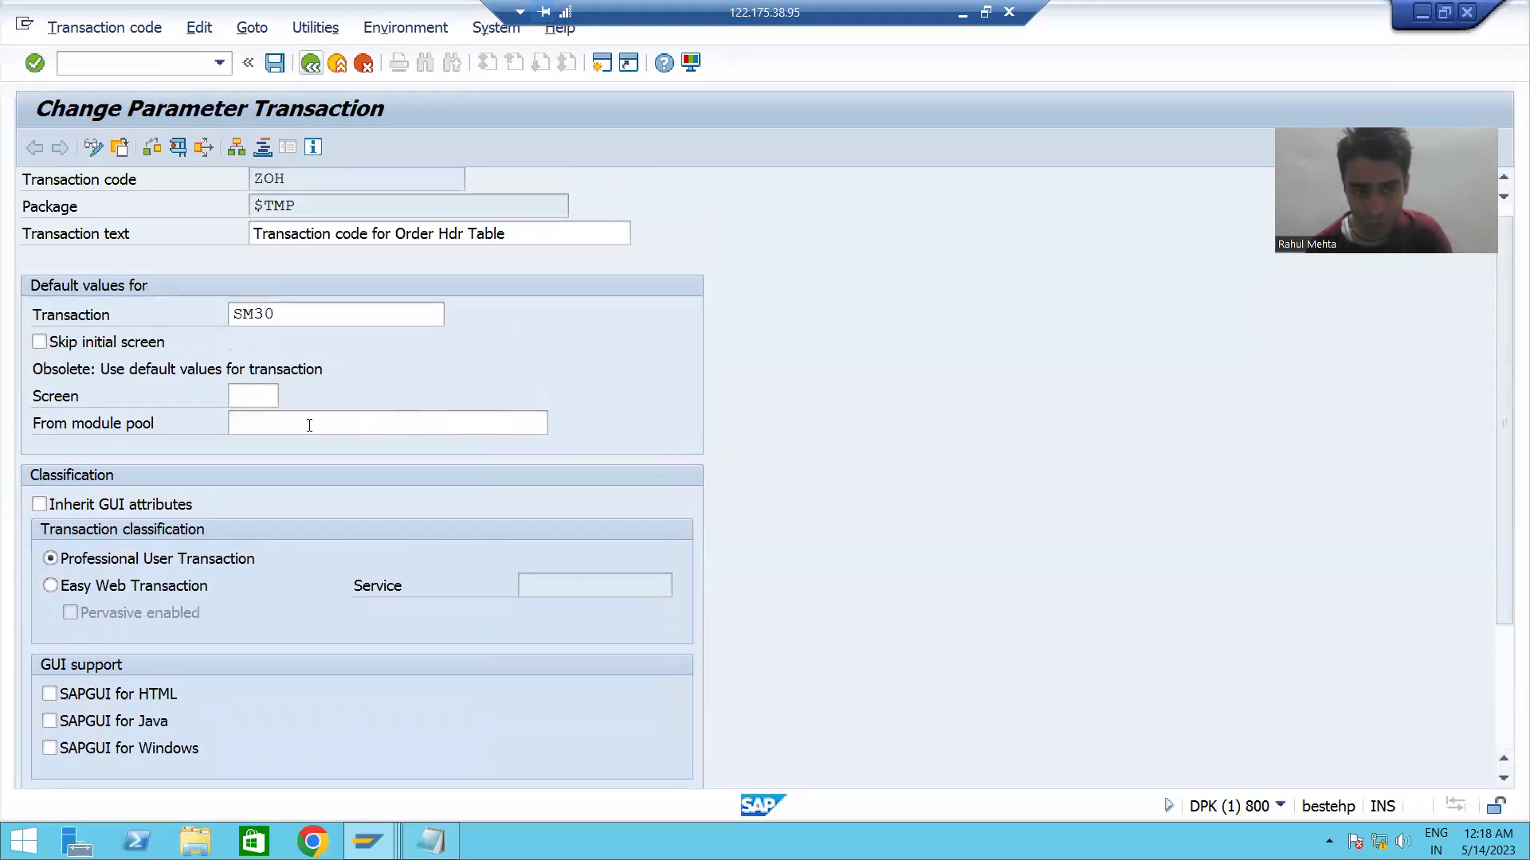
pyautogui.click(93, 348)
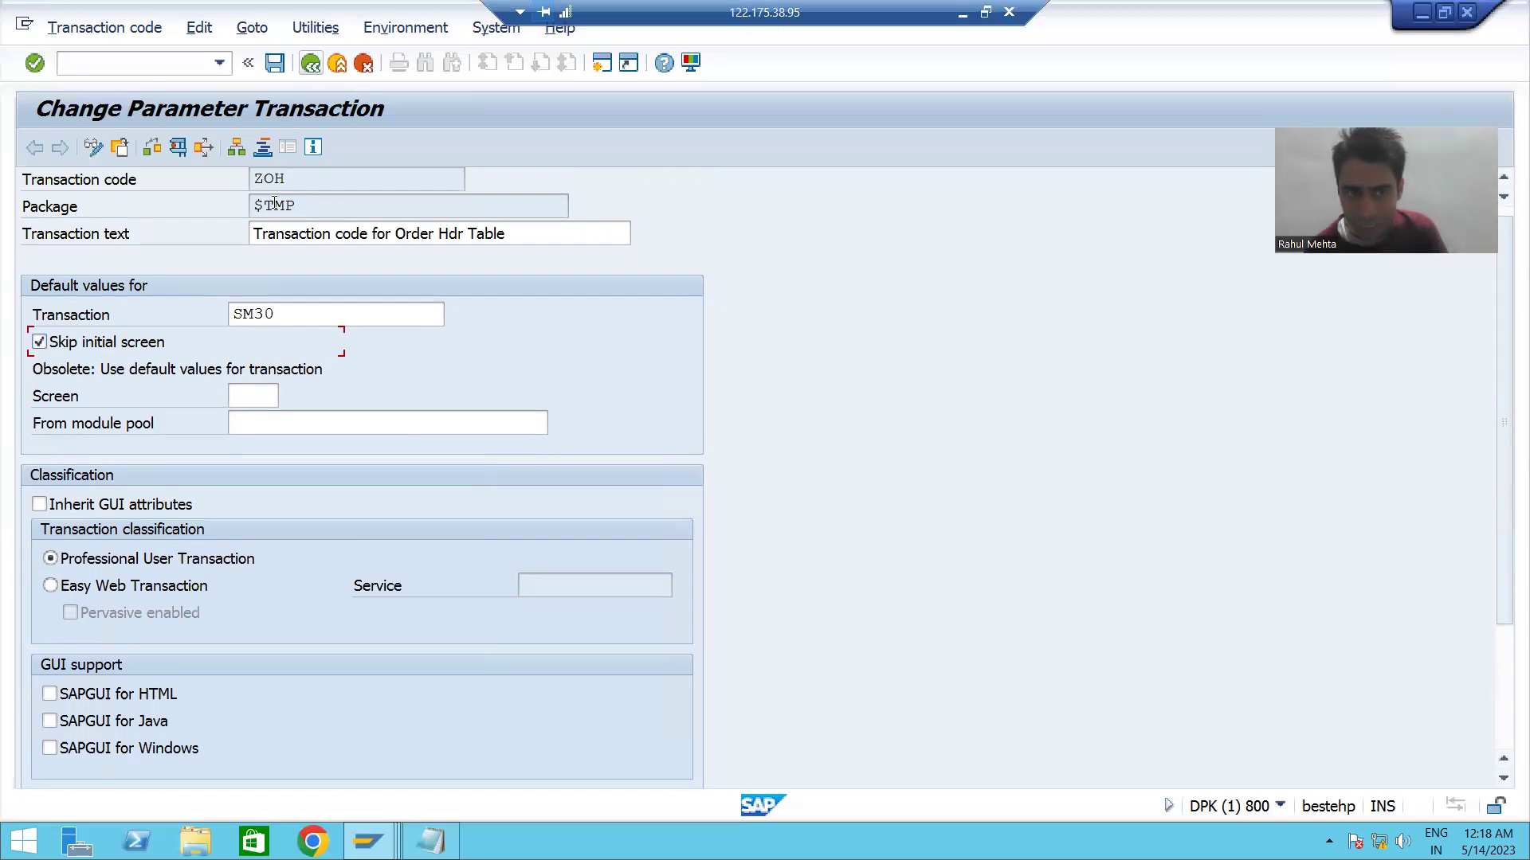
pyautogui.click(303, 178)
pyautogui.scroll(1, 276, 219)
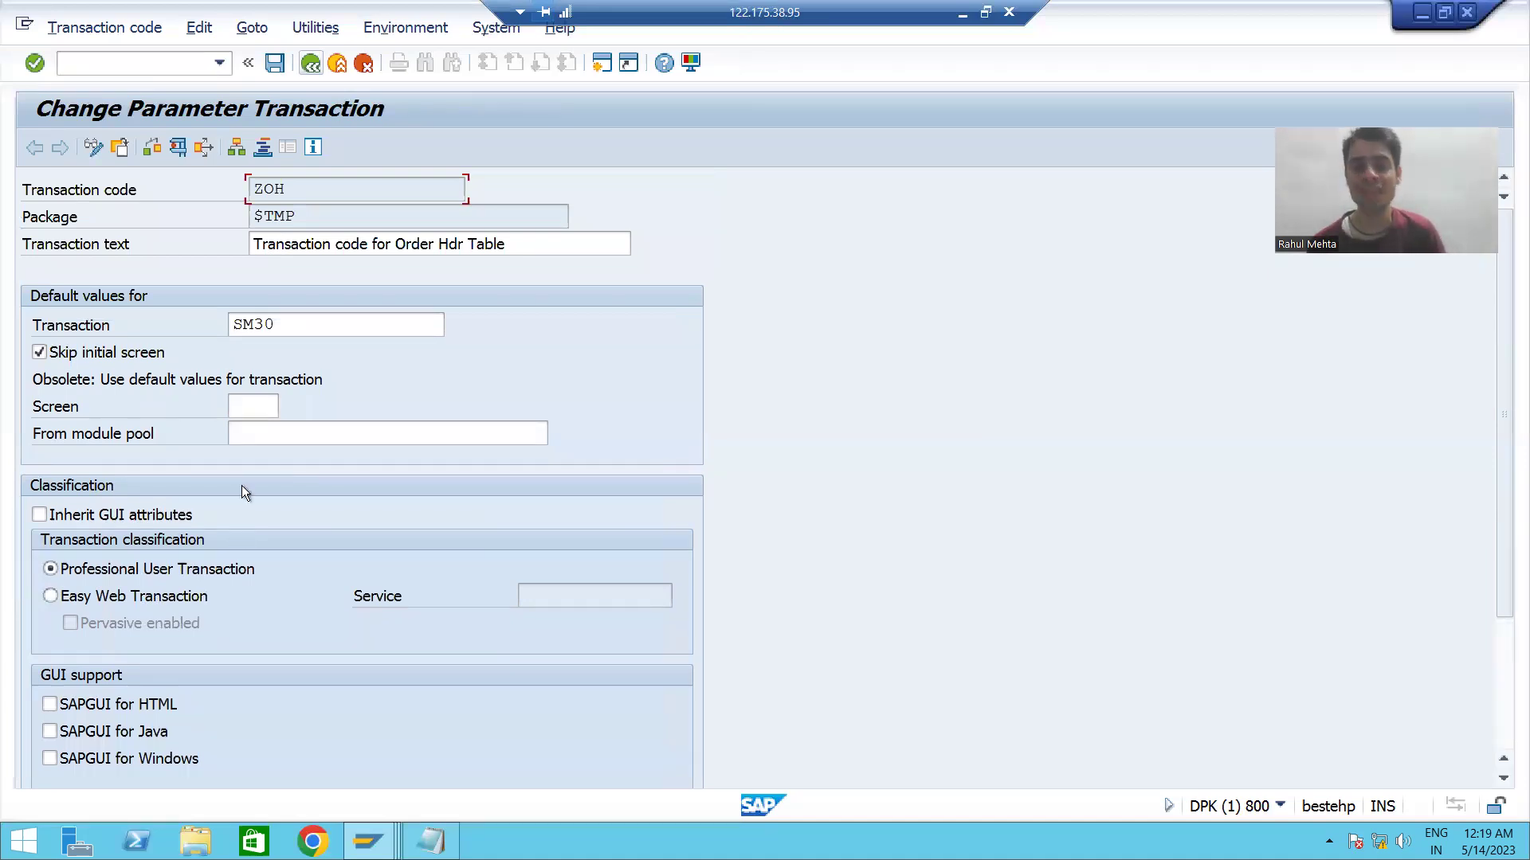
pyautogui.click(282, 319)
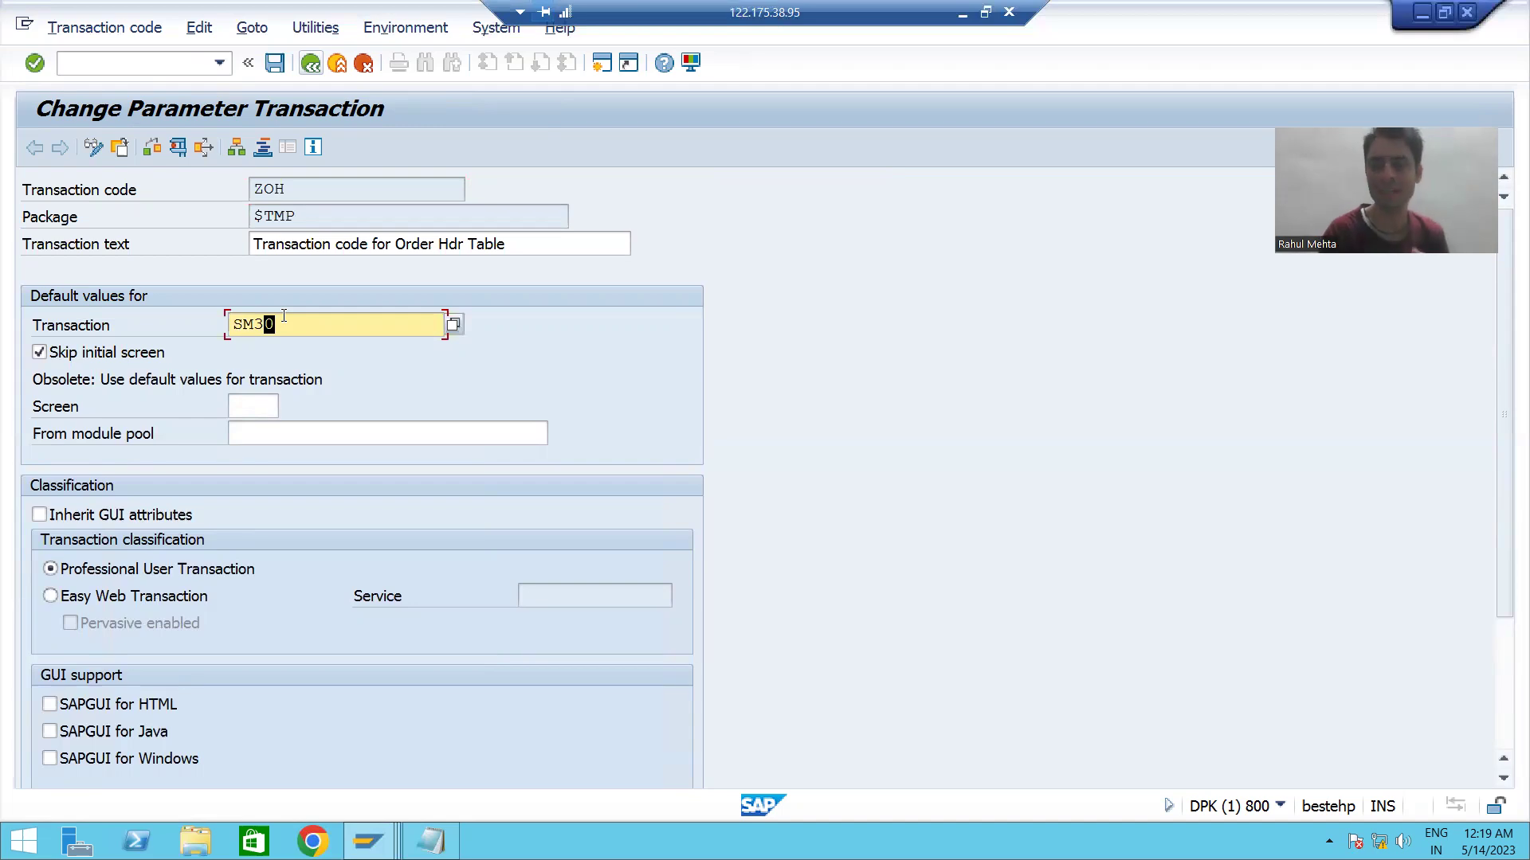
# - Review the VIEWNAME and UPDATE default values and the skip-initial-screen setting of parameter transaction ZOH
pyautogui.scroll(-3, 408, 609)
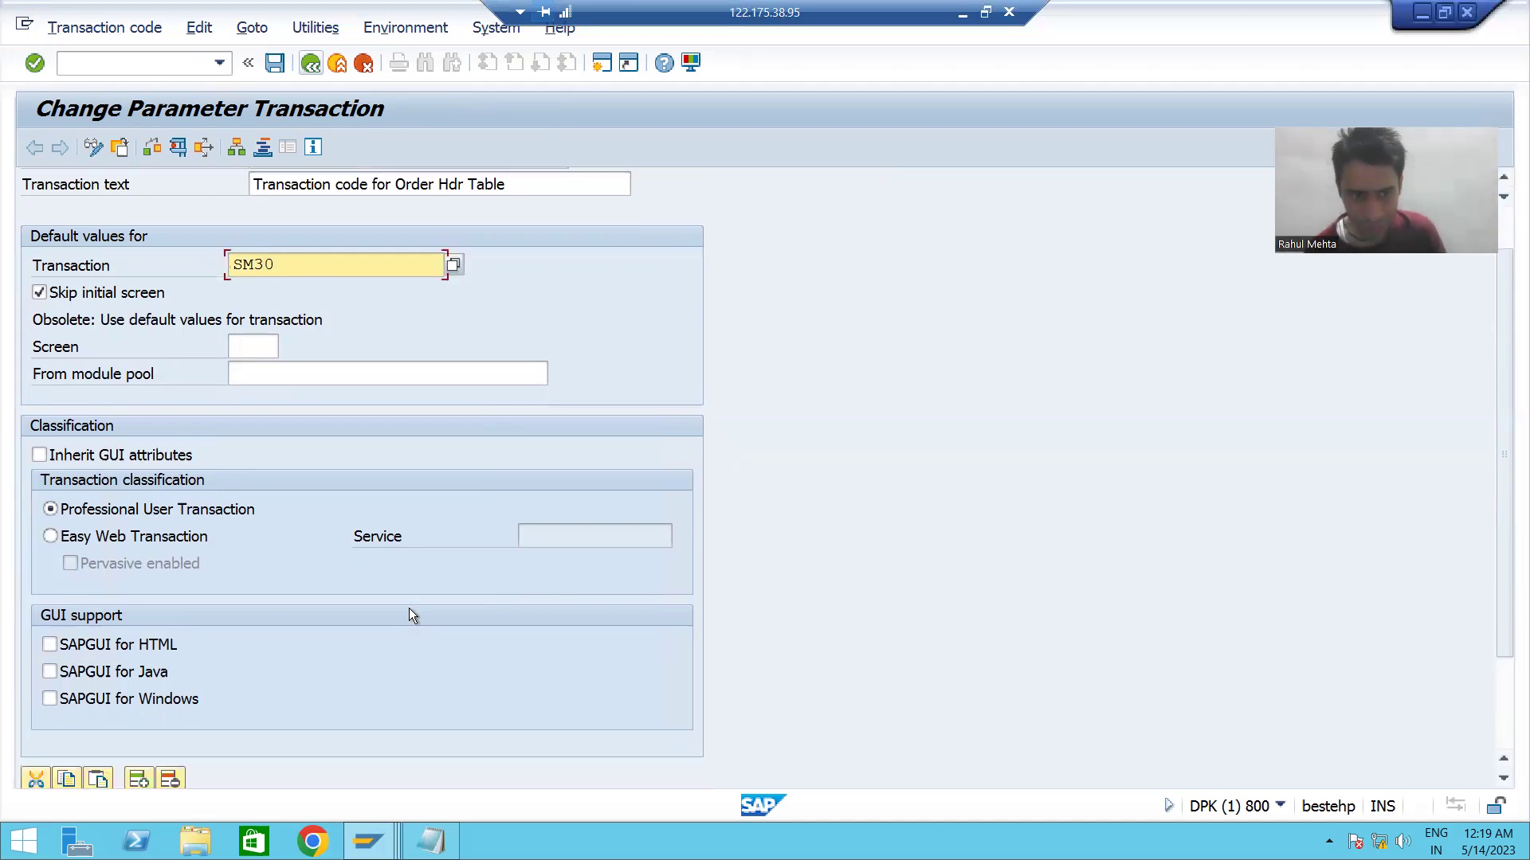
pyautogui.click(397, 733)
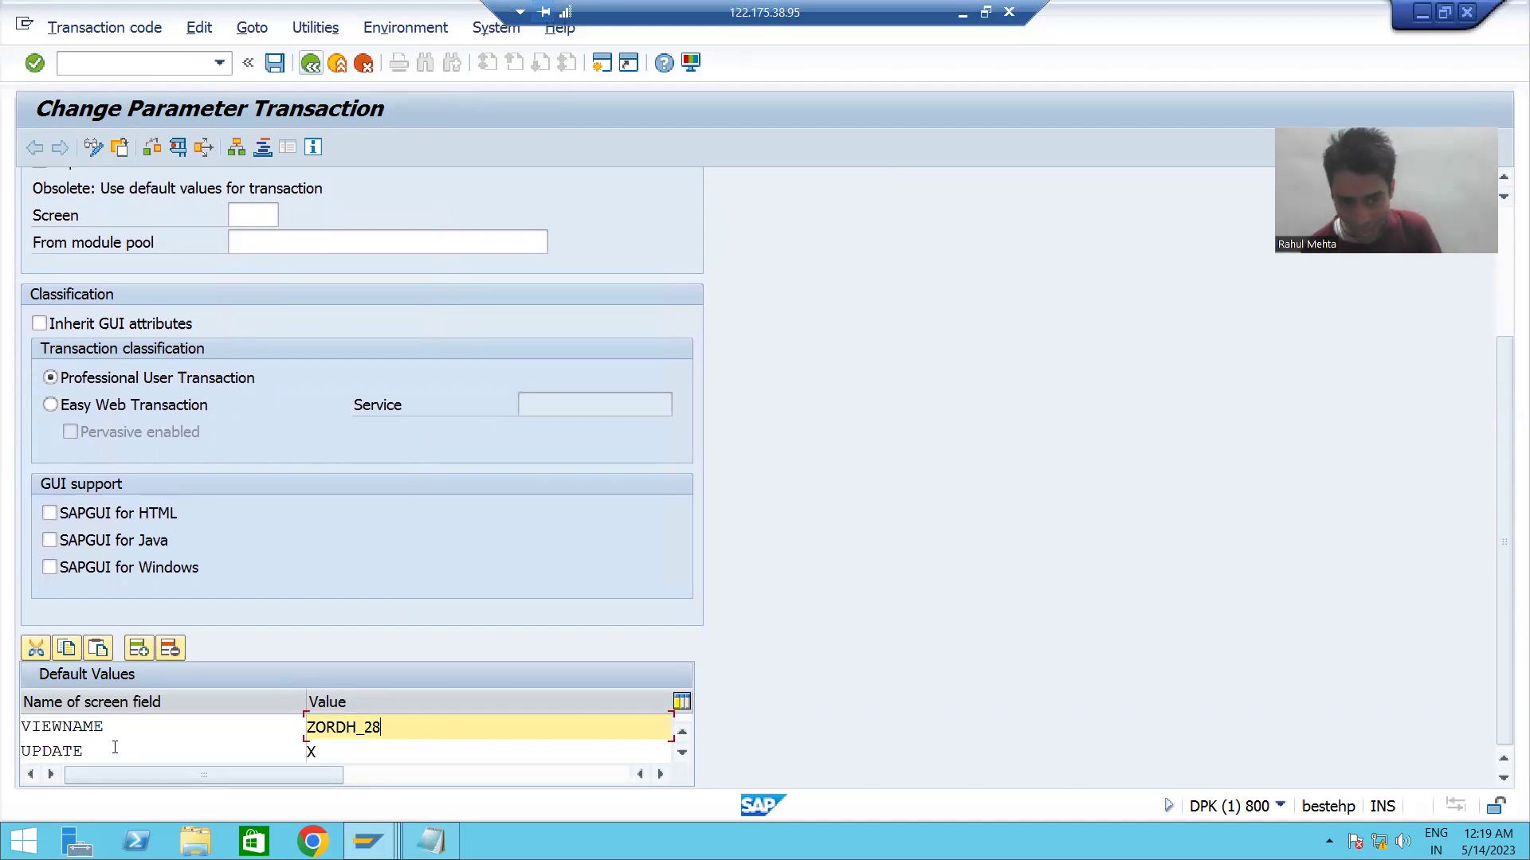
pyautogui.click(112, 751)
pyautogui.click(379, 755)
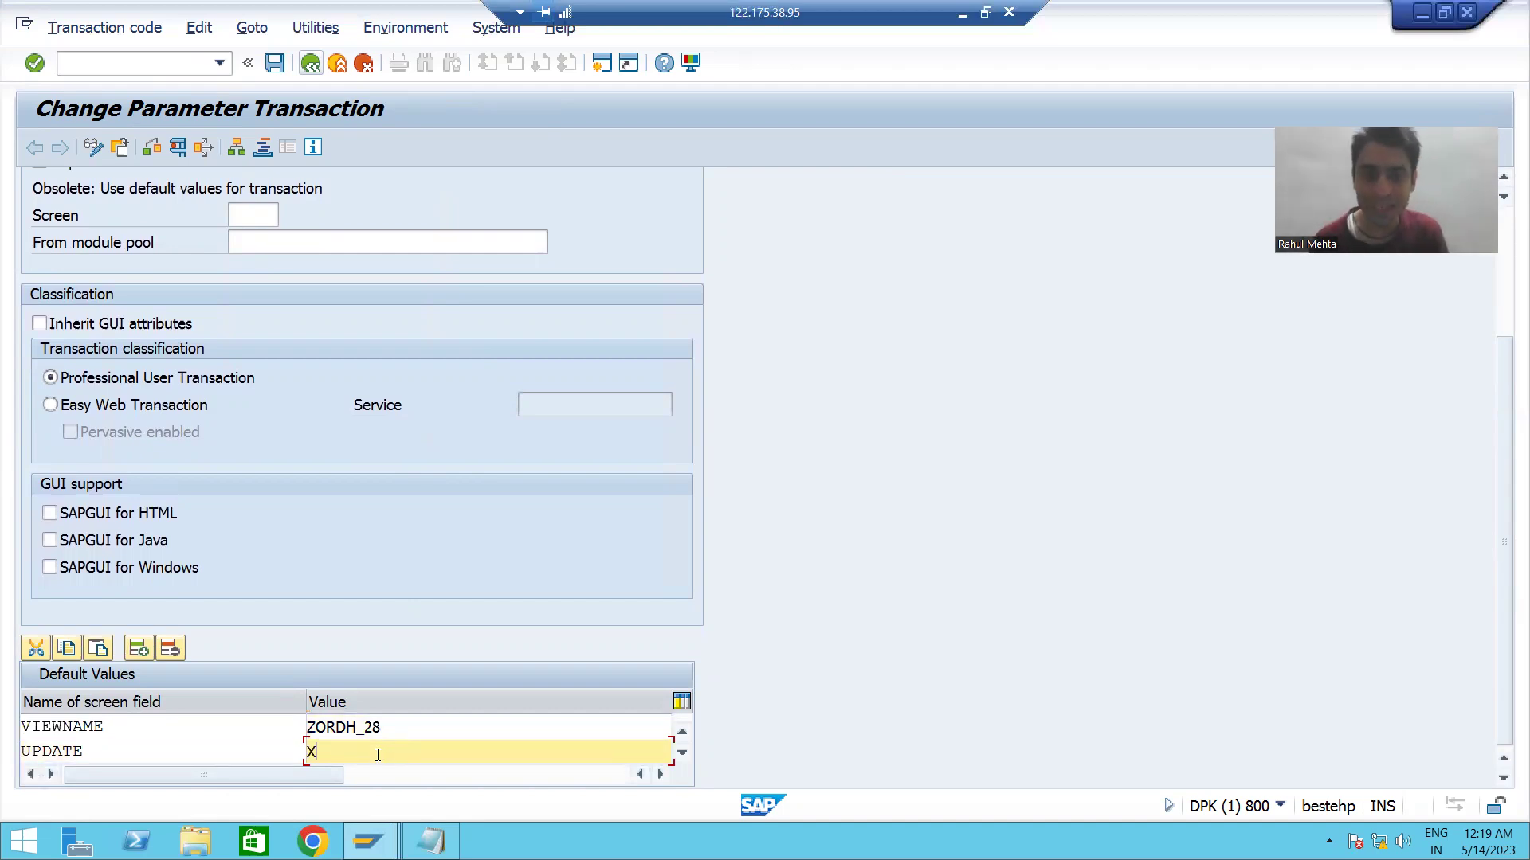
pyautogui.scroll(3, 386, 755)
pyautogui.scroll(1, 386, 755)
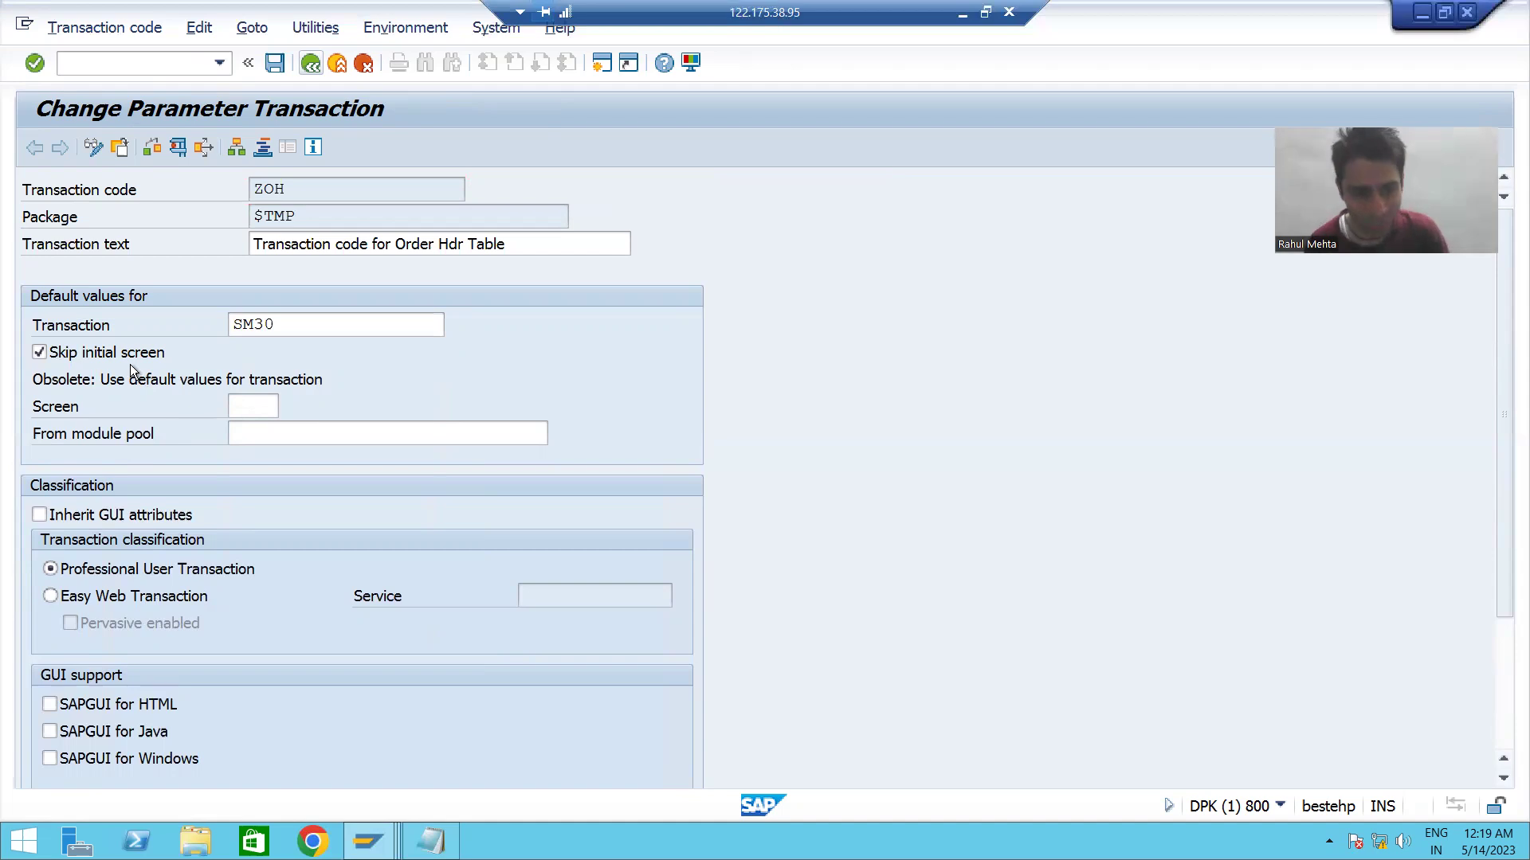
# - Enable GUI support for SAPGUI for HTML, Java and Windows, and save transaction ZOH
pyautogui.scroll(-1, 20, 598)
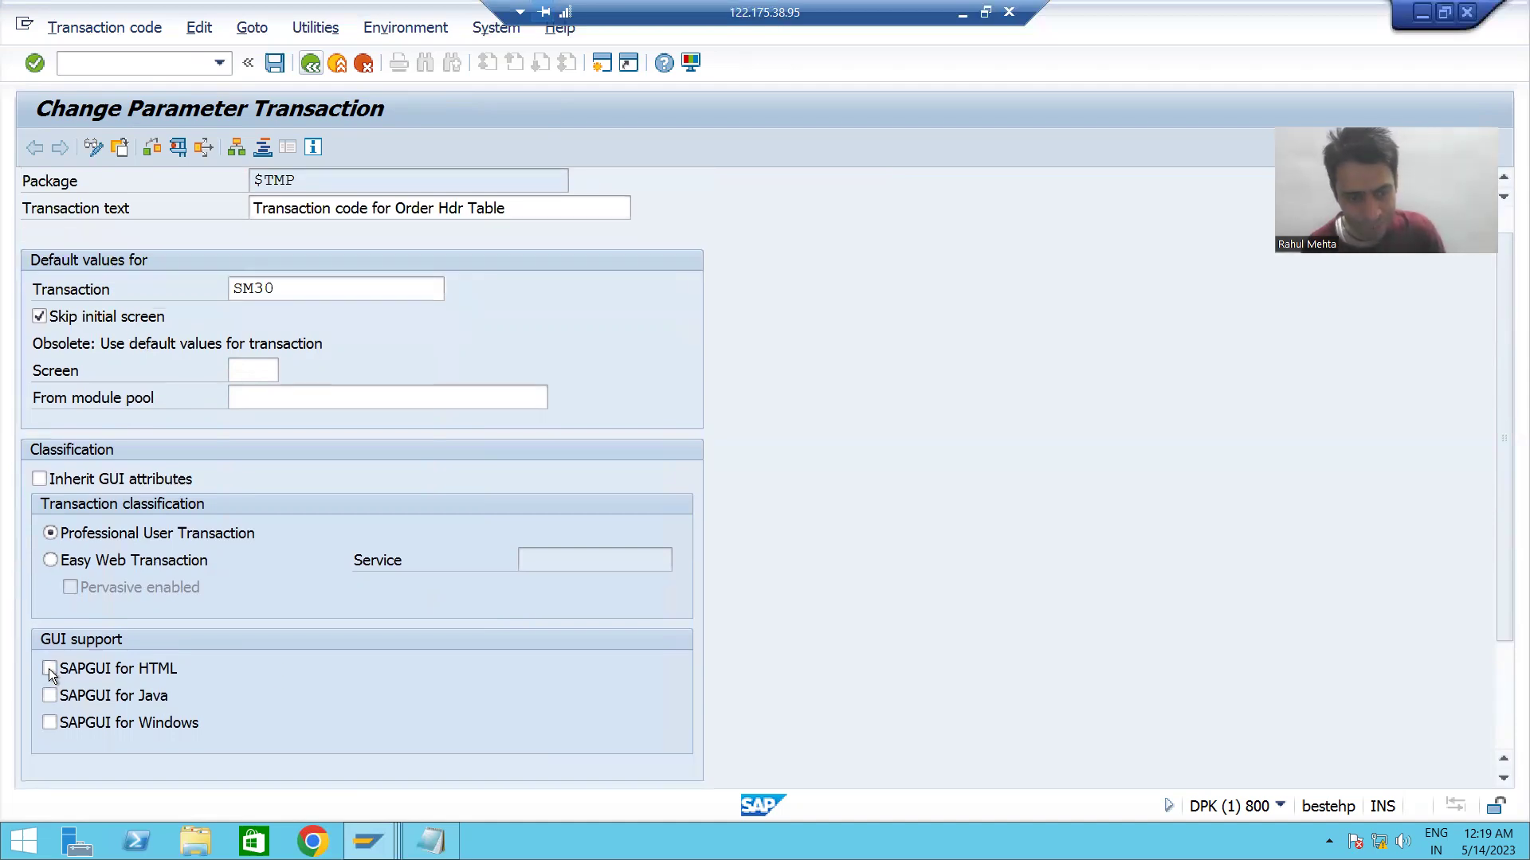
pyautogui.click(49, 669)
pyautogui.click(49, 704)
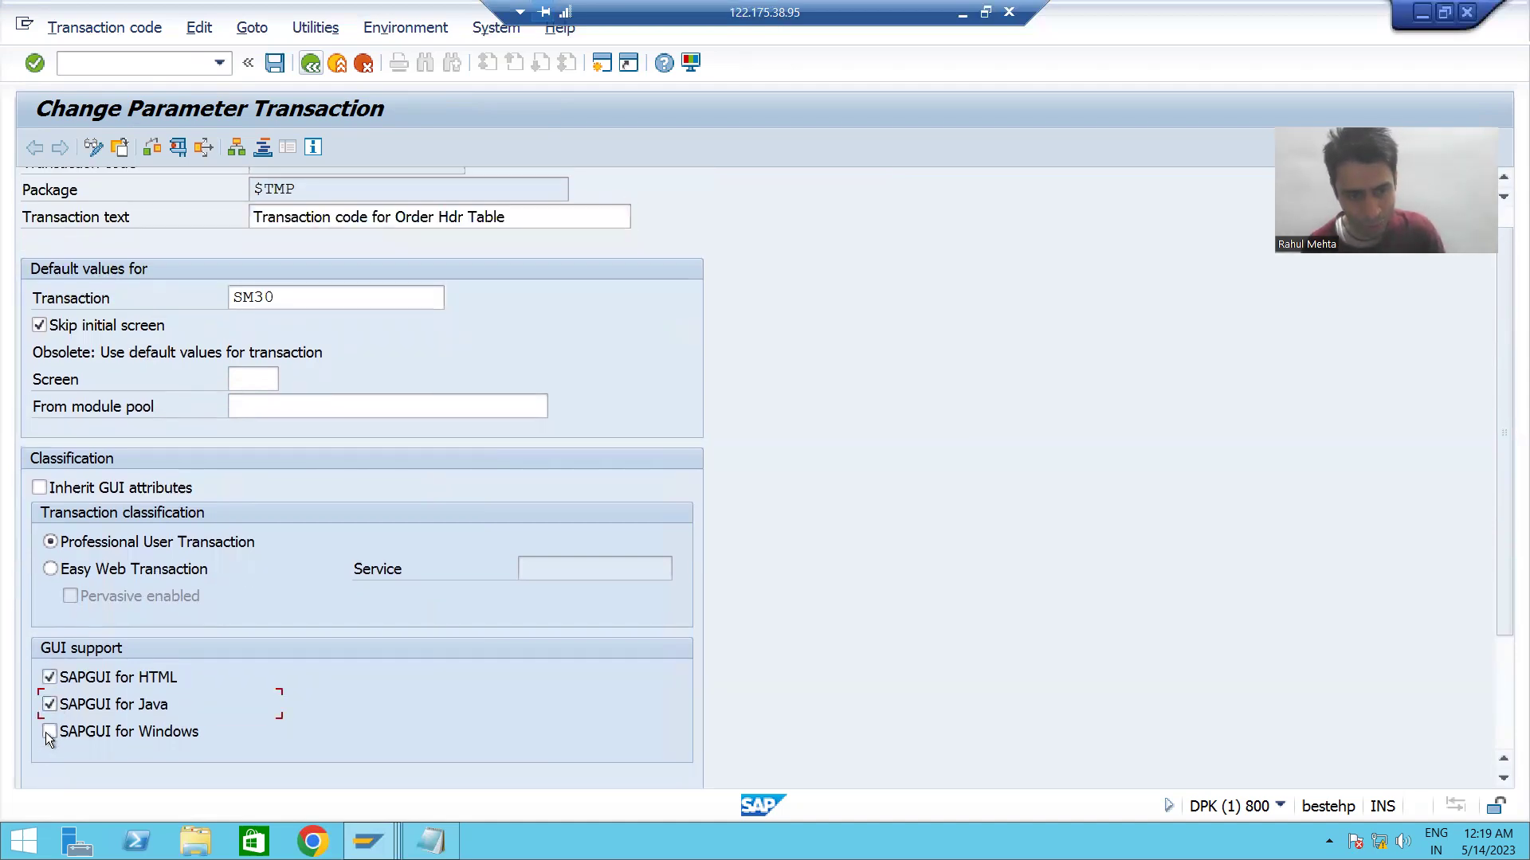
pyautogui.click(48, 732)
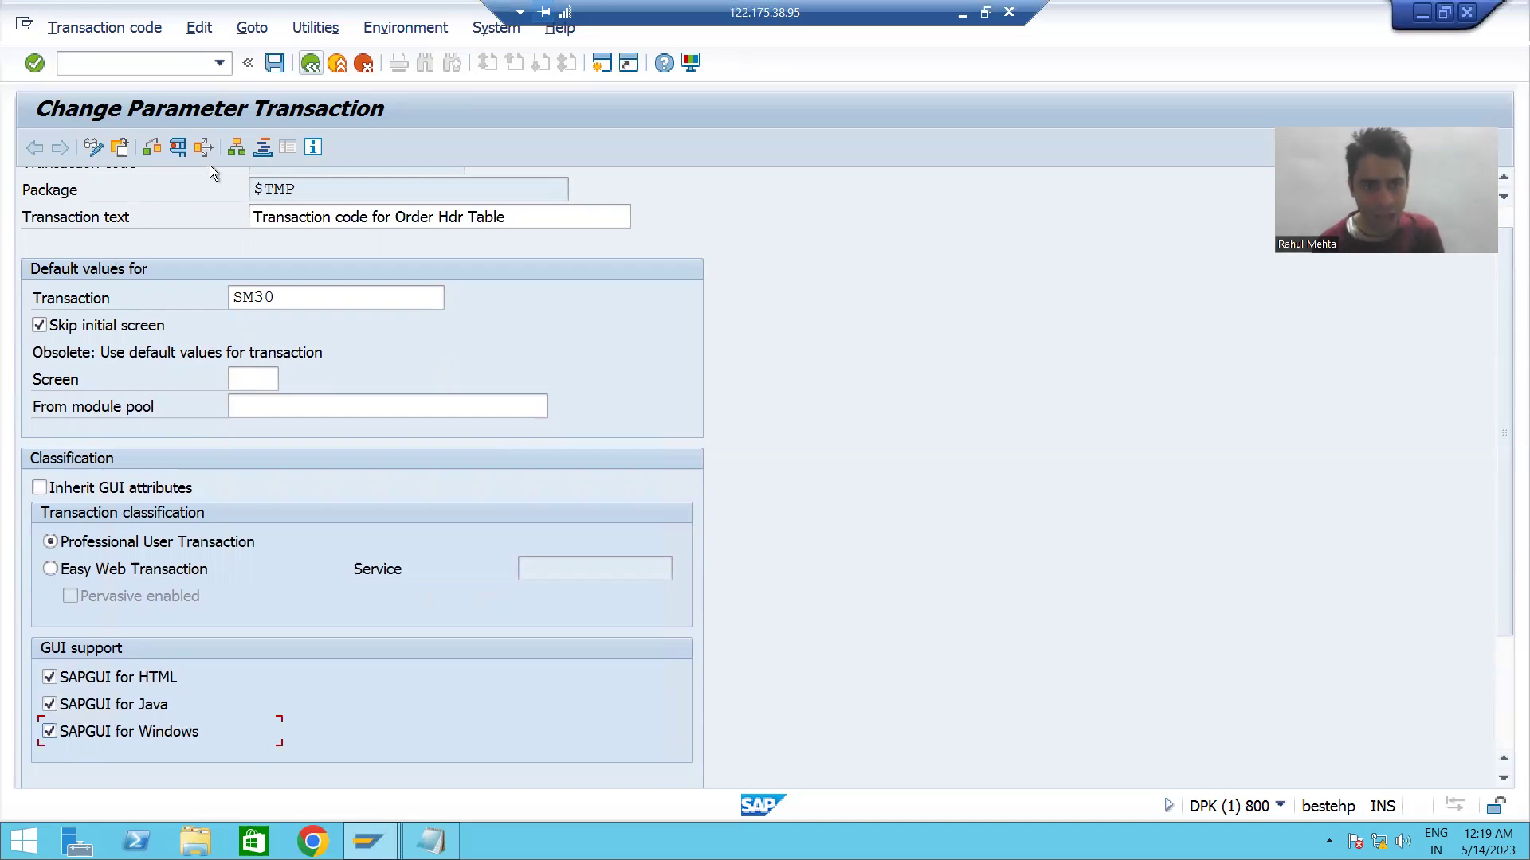
pyautogui.click(275, 63)
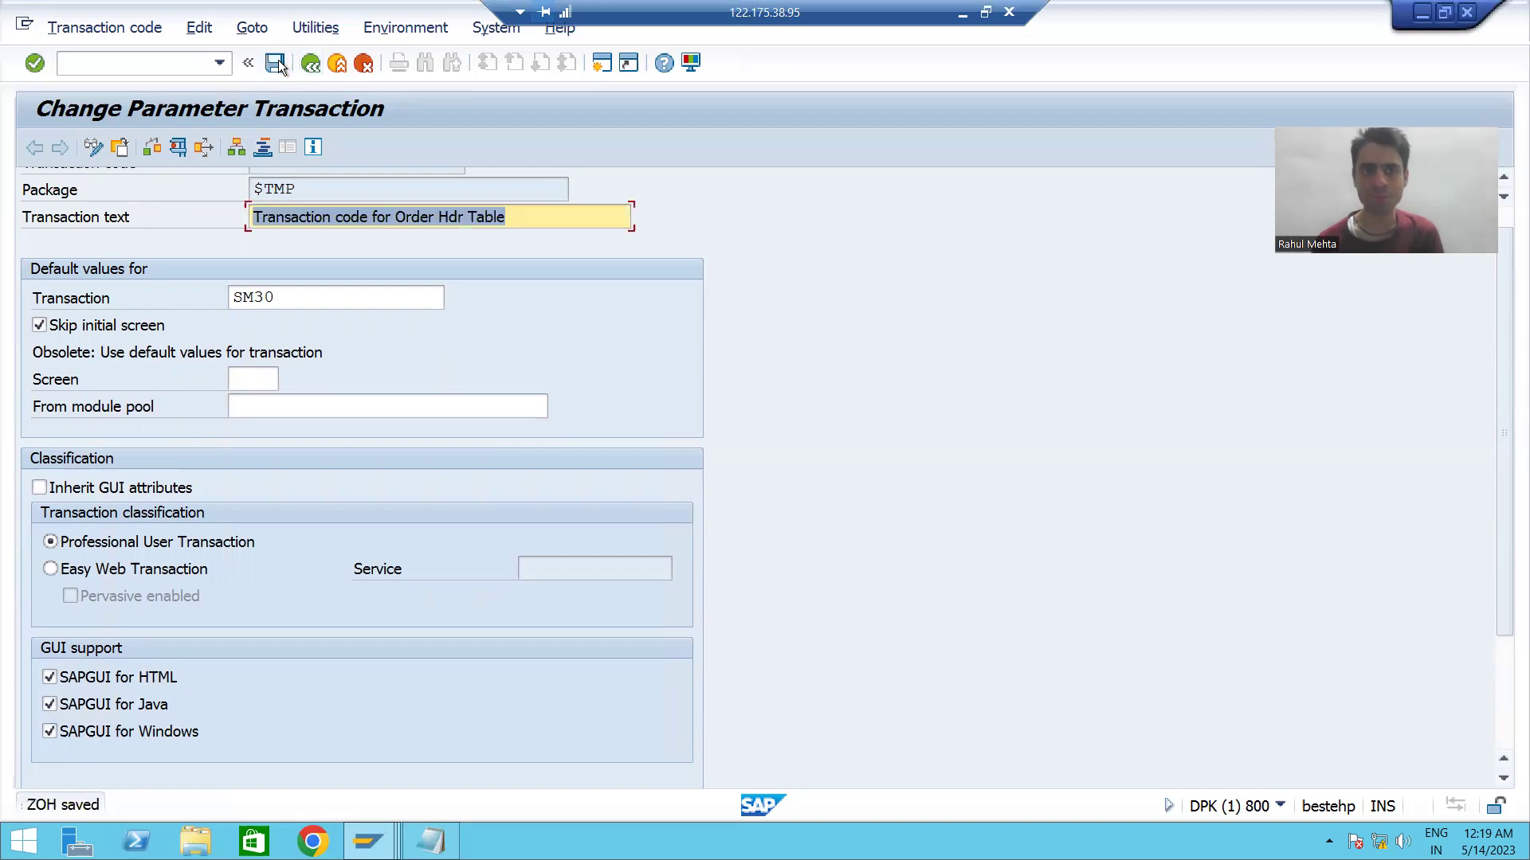
# - Run transaction ZOH in the current session with /nZOH to test that it opens the order header table for maintenance
pyautogui.scroll(1, 1002, 560)
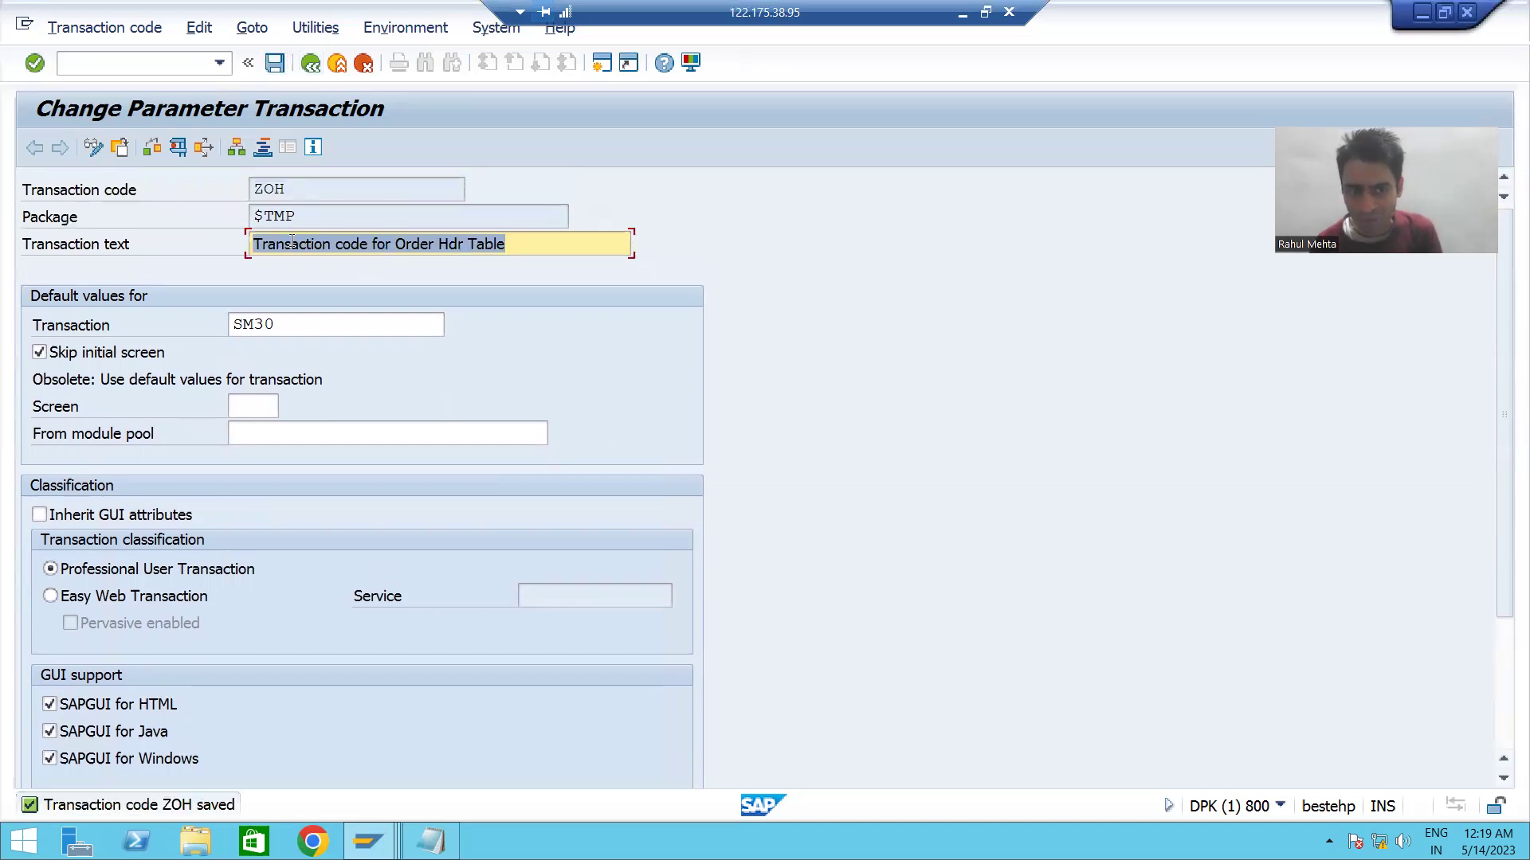
pyautogui.moveTo(286, 188); pyautogui.dragTo(241, 186)
pyautogui.click(258, 189)
pyautogui.click(263, 189)
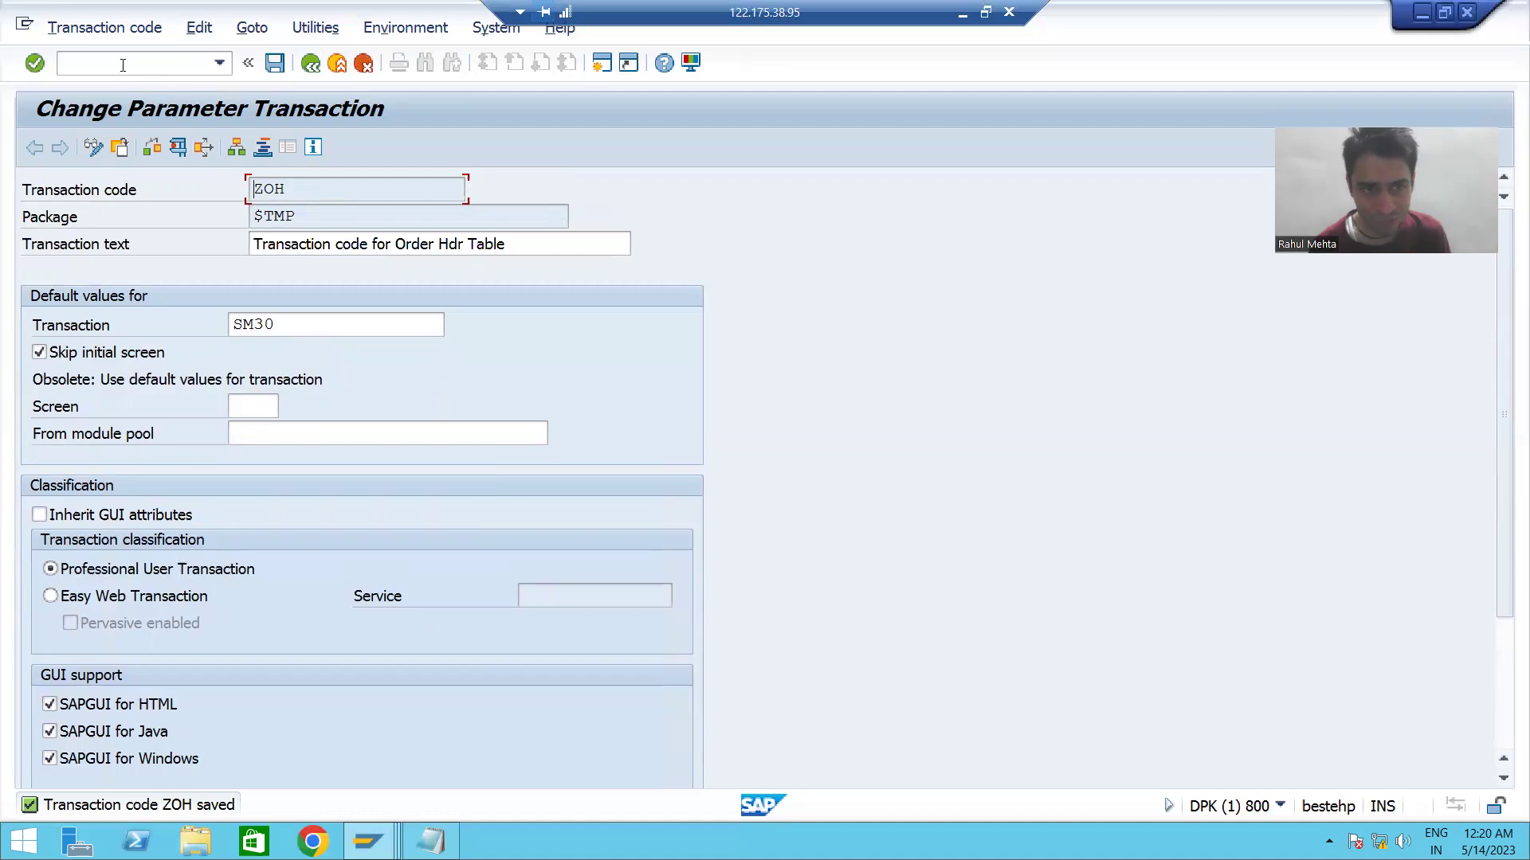
pyautogui.write('/nZOH')
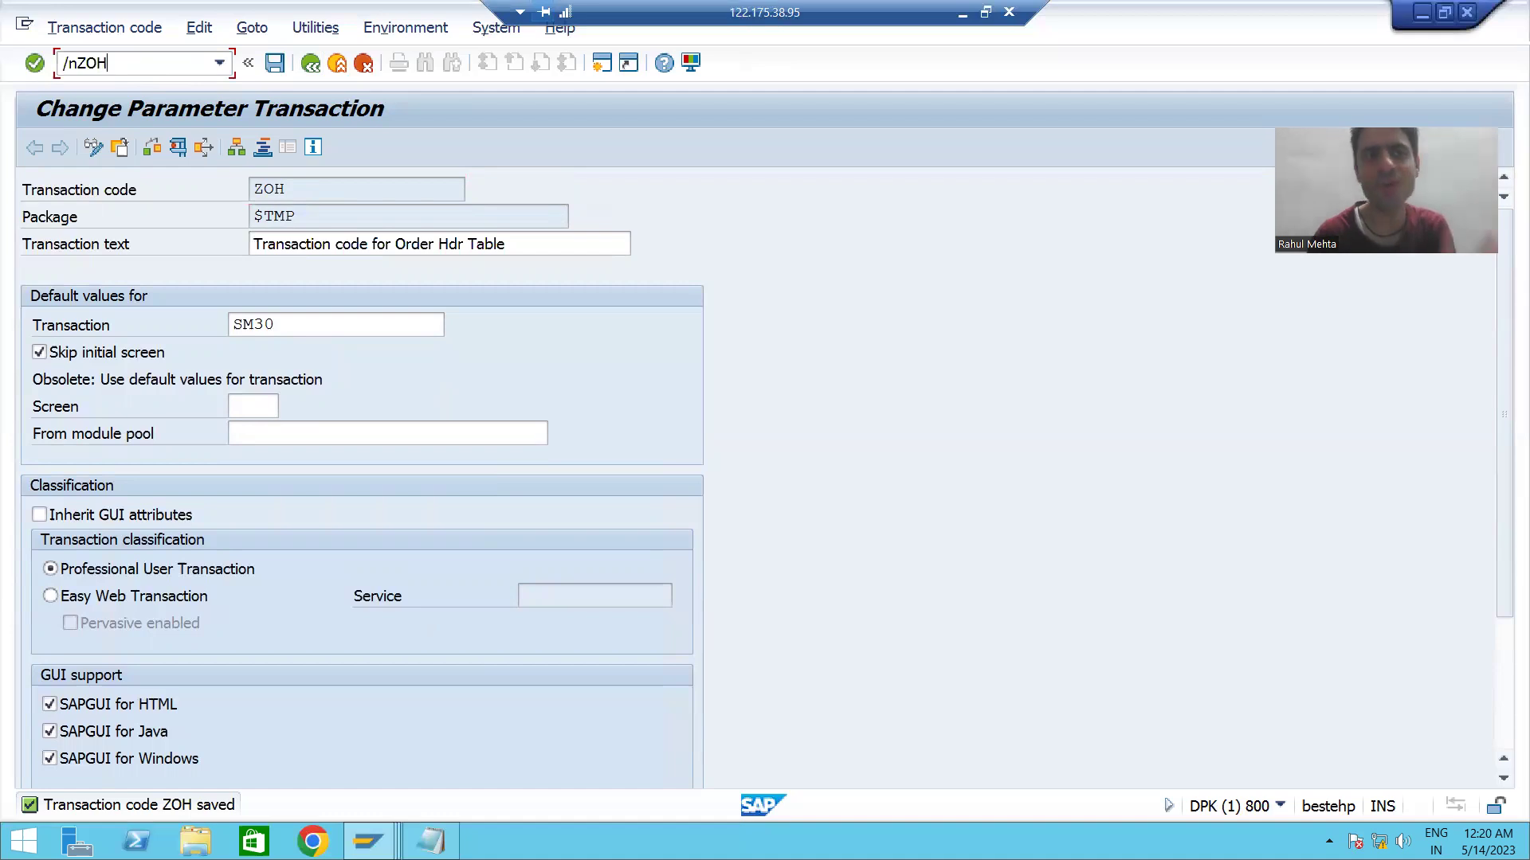
pyautogui.press('Return')
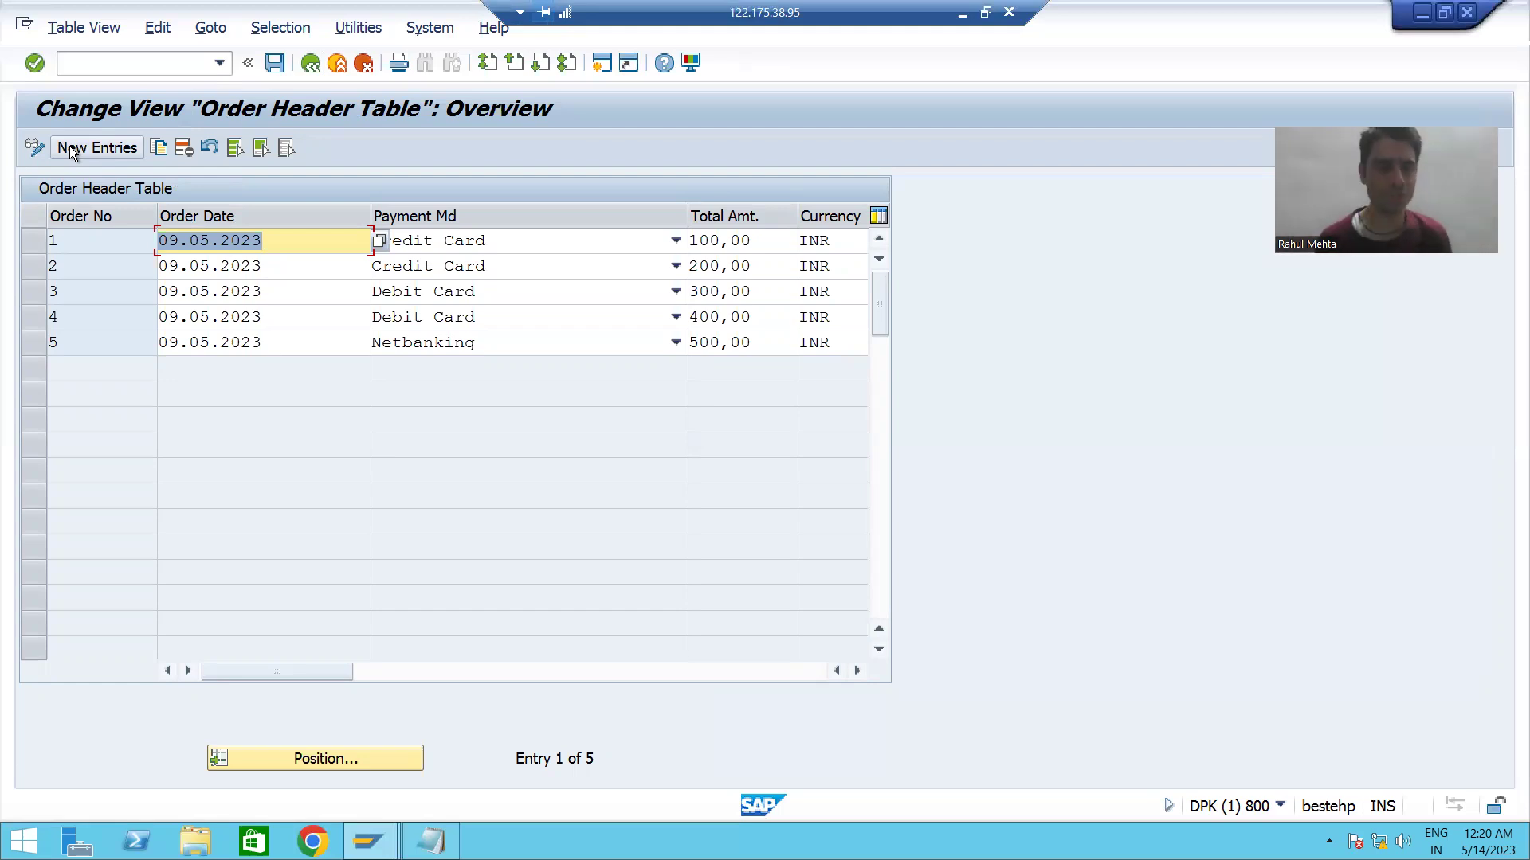
# - Start SM30 in the same session and open table ZORDH_28 in display mode
pyautogui.click(113, 67)
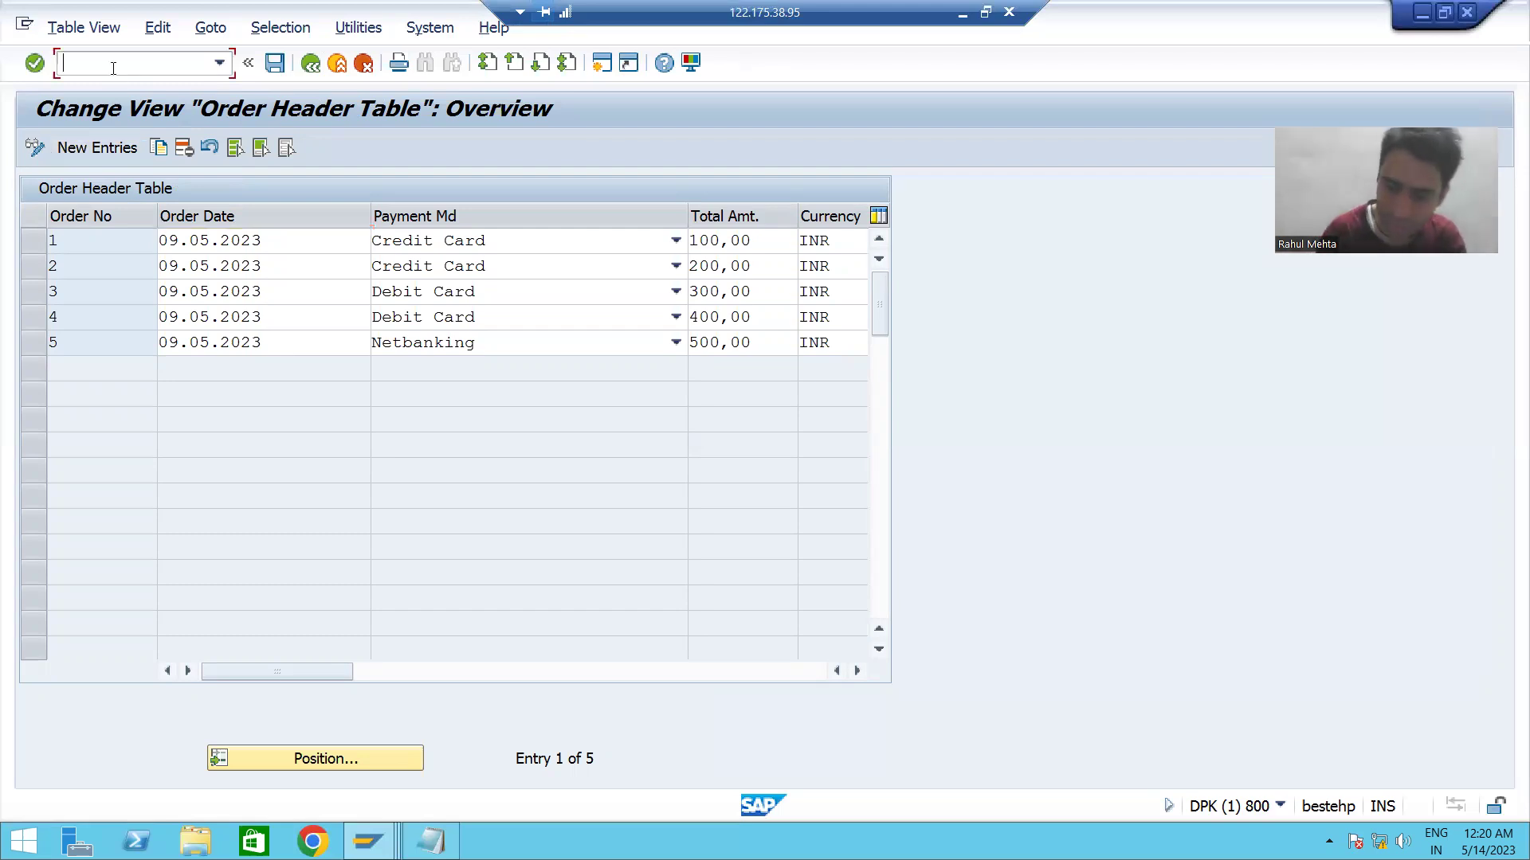
pyautogui.write('/nsm30')
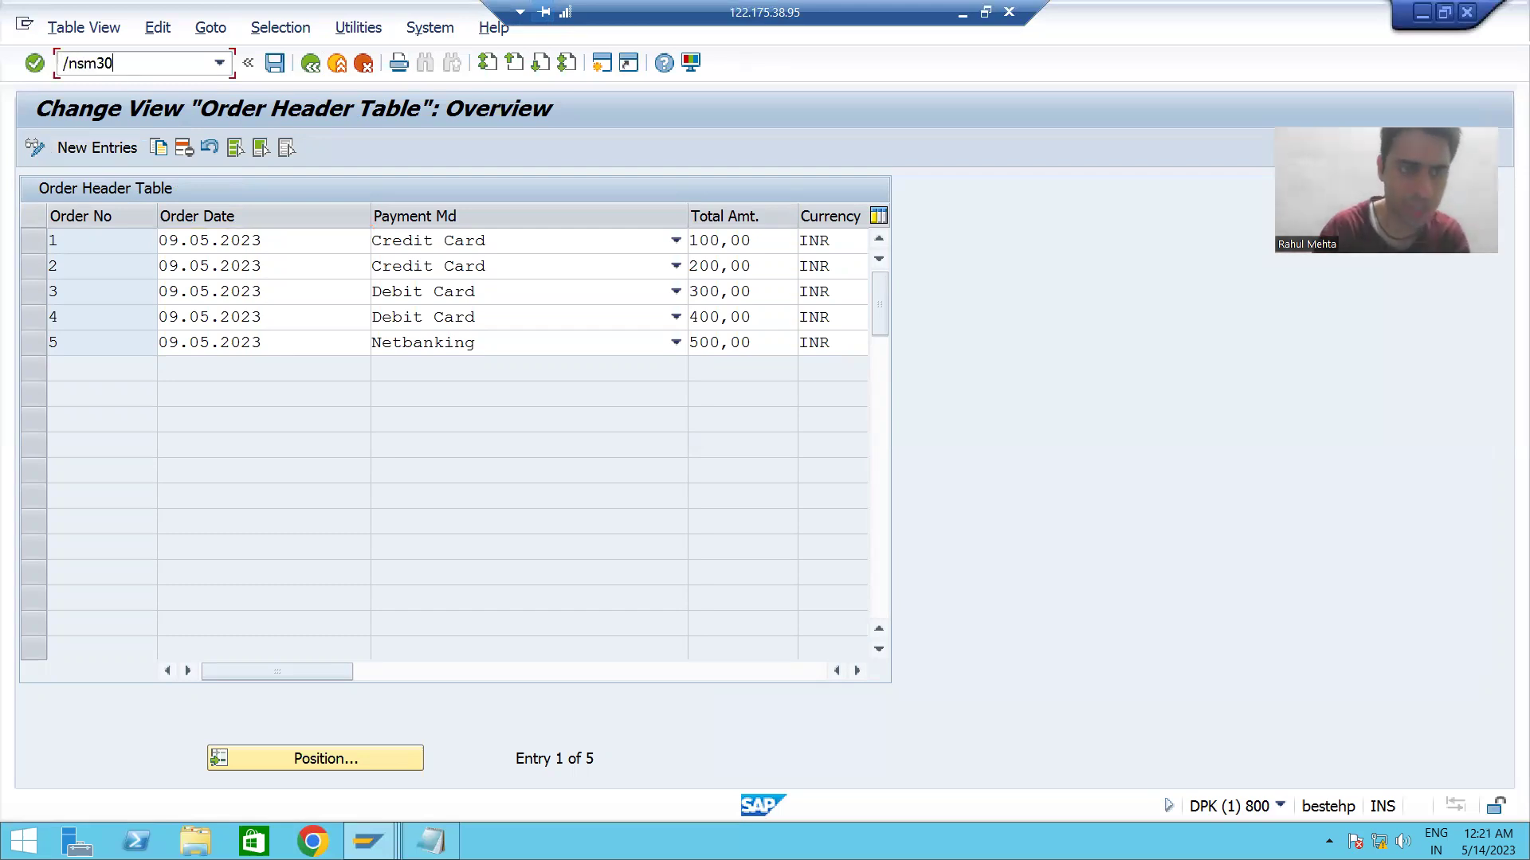
pyautogui.press('Return')
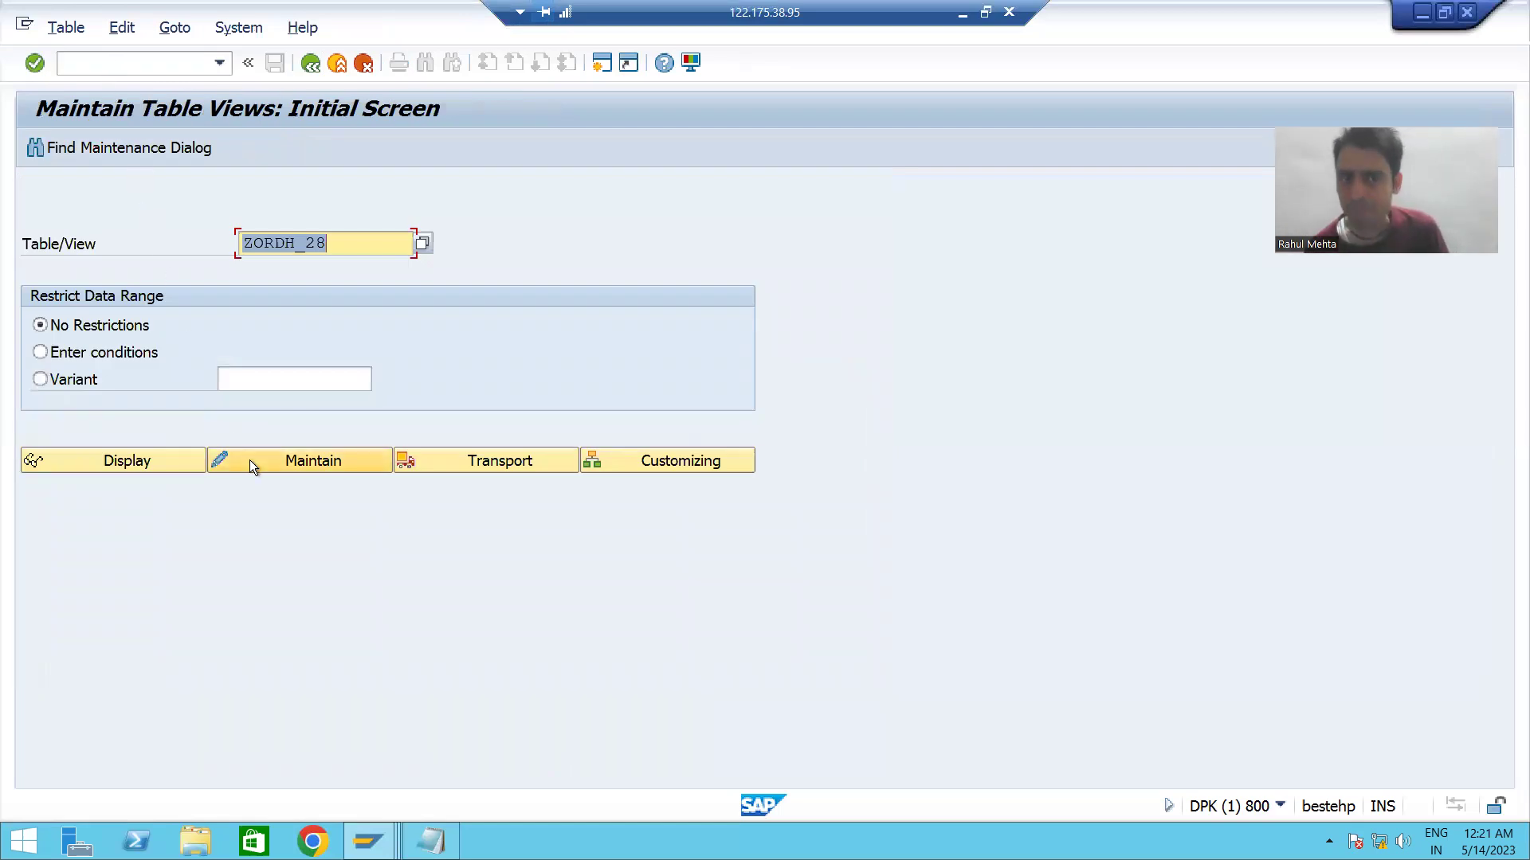
pyautogui.click(166, 465)
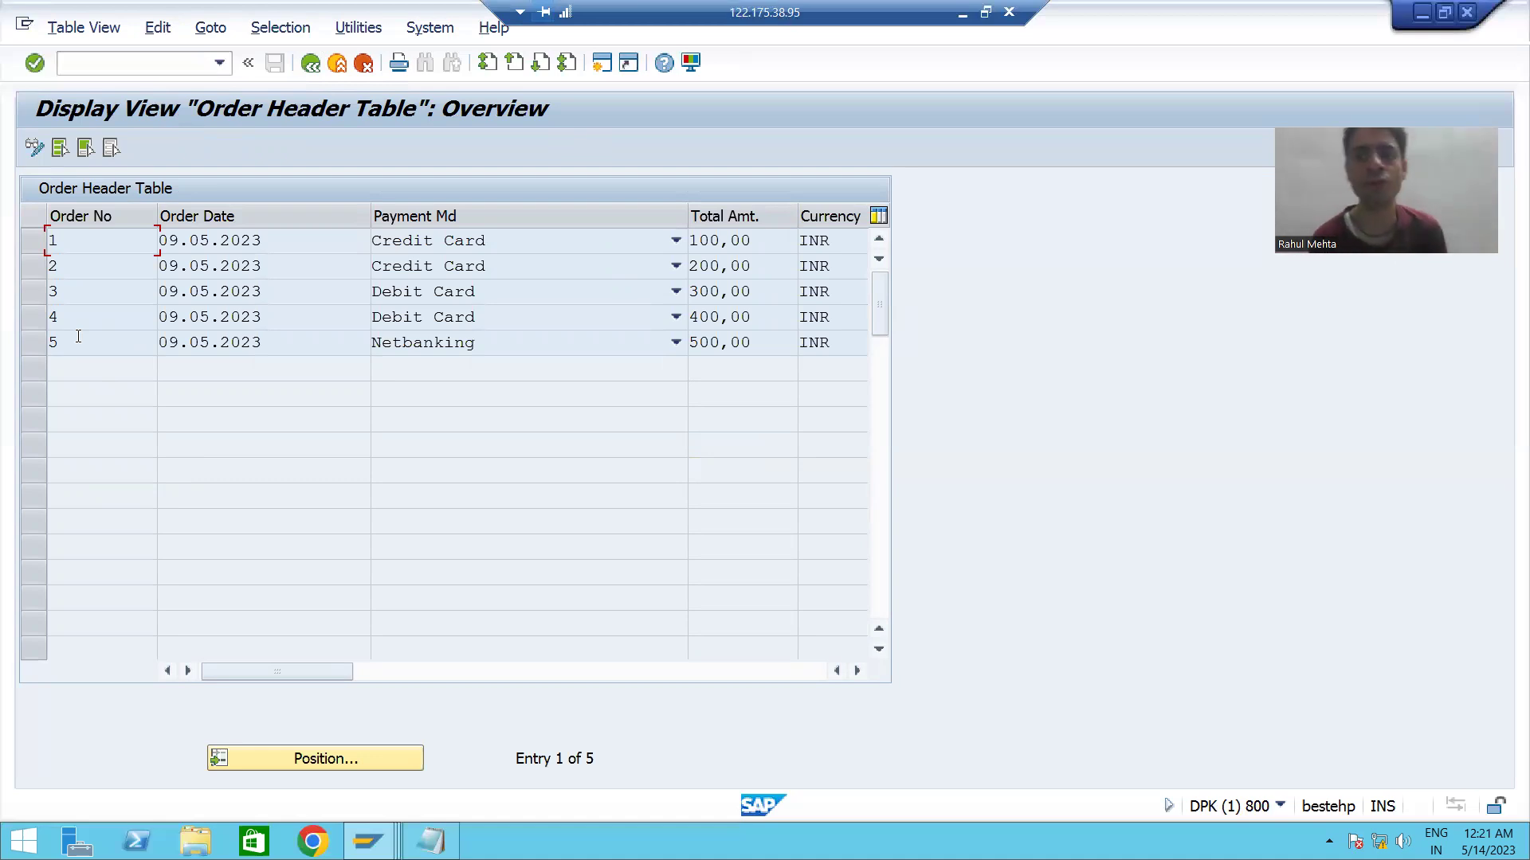
# - Start SE93 in a new session from the SM30 initial screen session and open transaction code ZOH for change
pyautogui.hotkey('alt', 'Tab')
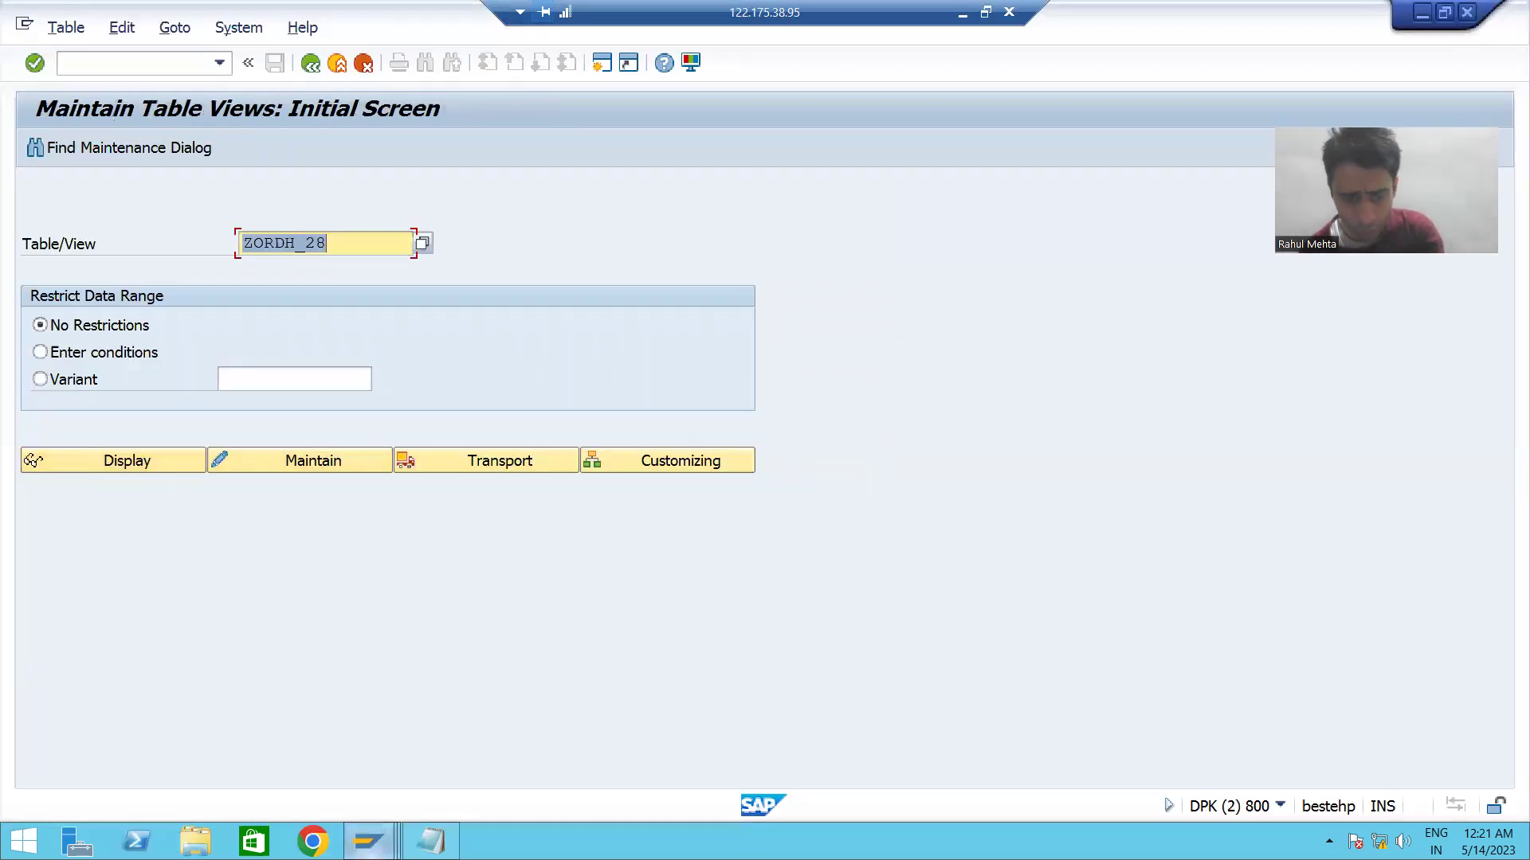
pyautogui.click(366, 841)
pyautogui.click(572, 767)
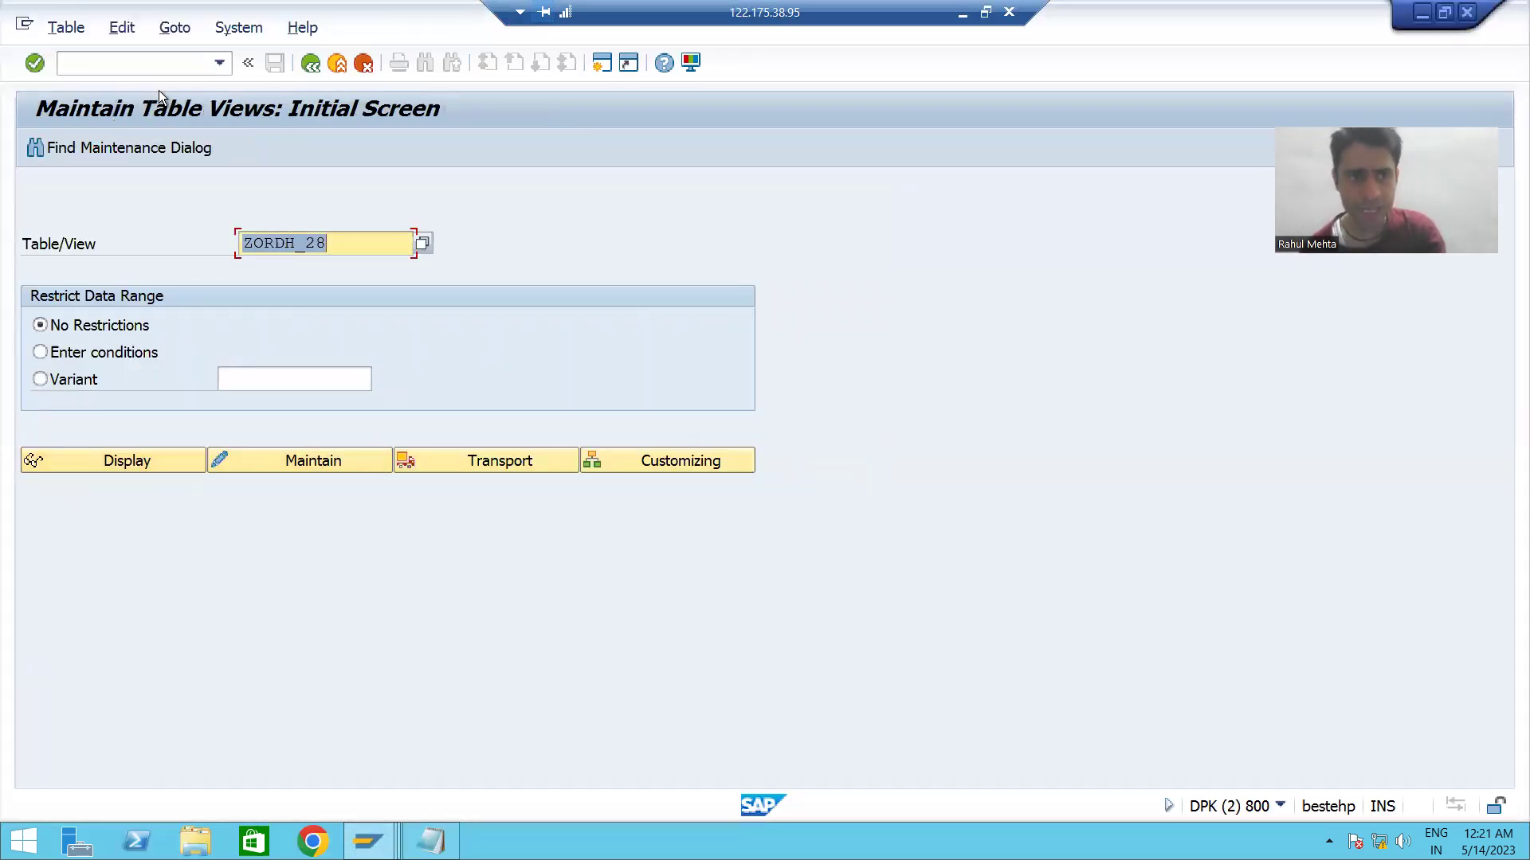
pyautogui.click(131, 62)
pyautogui.write('/ose93')
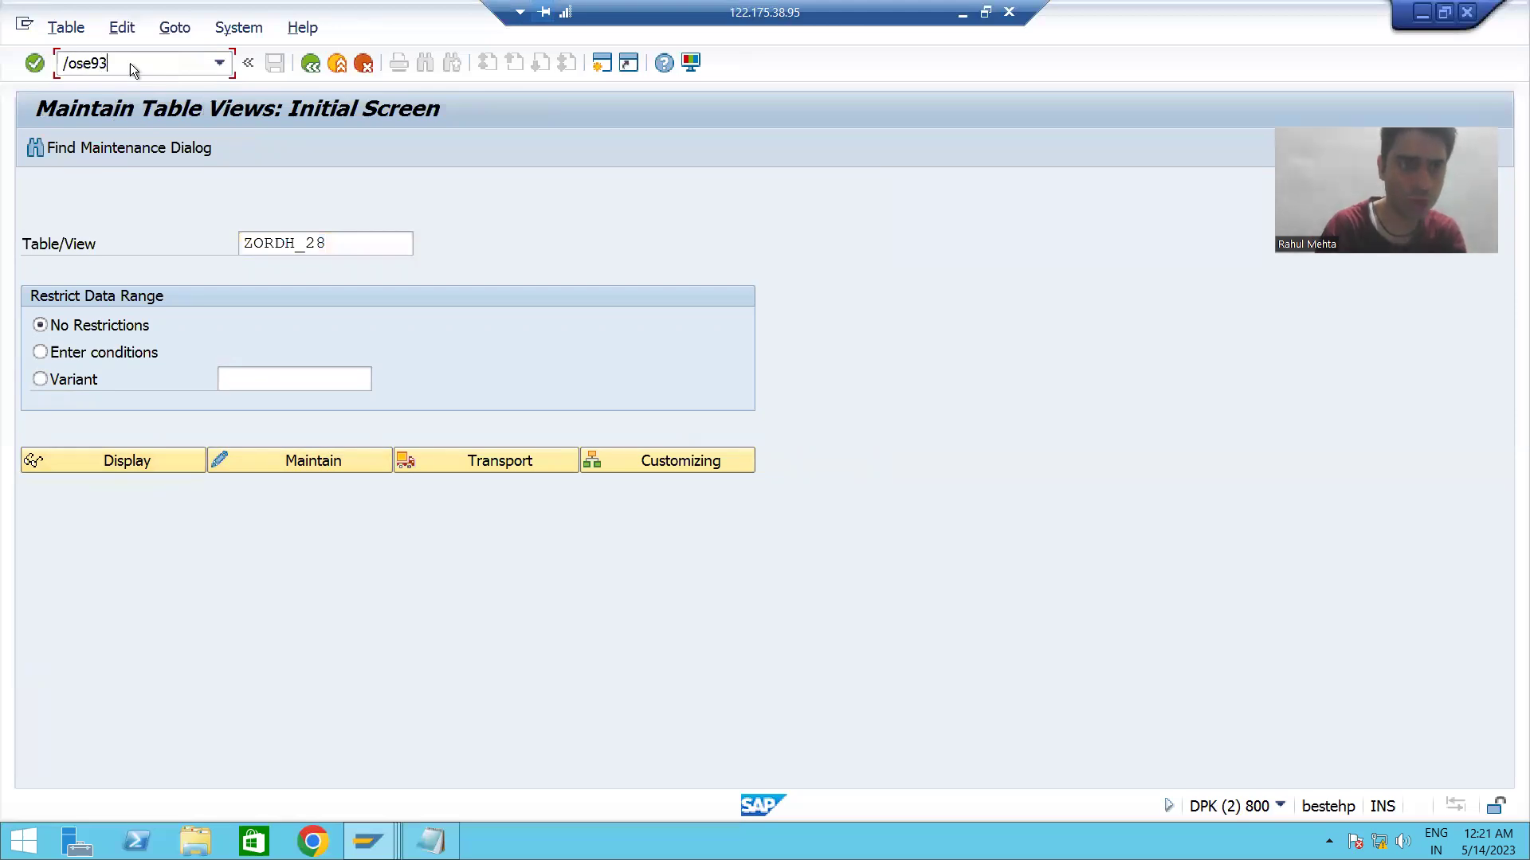
pyautogui.press('Return')
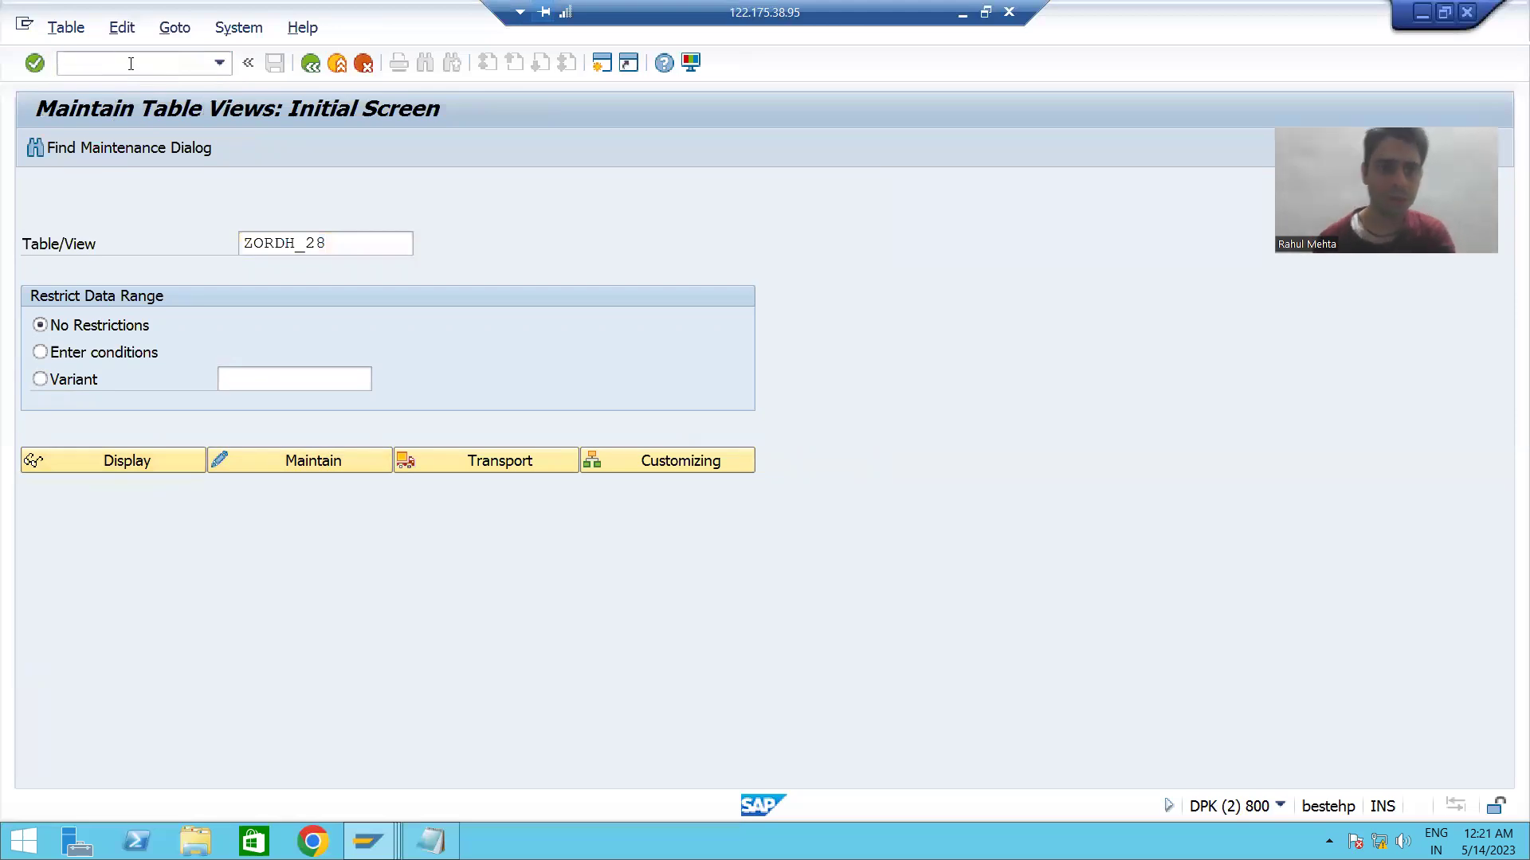
pyautogui.click(331, 313)
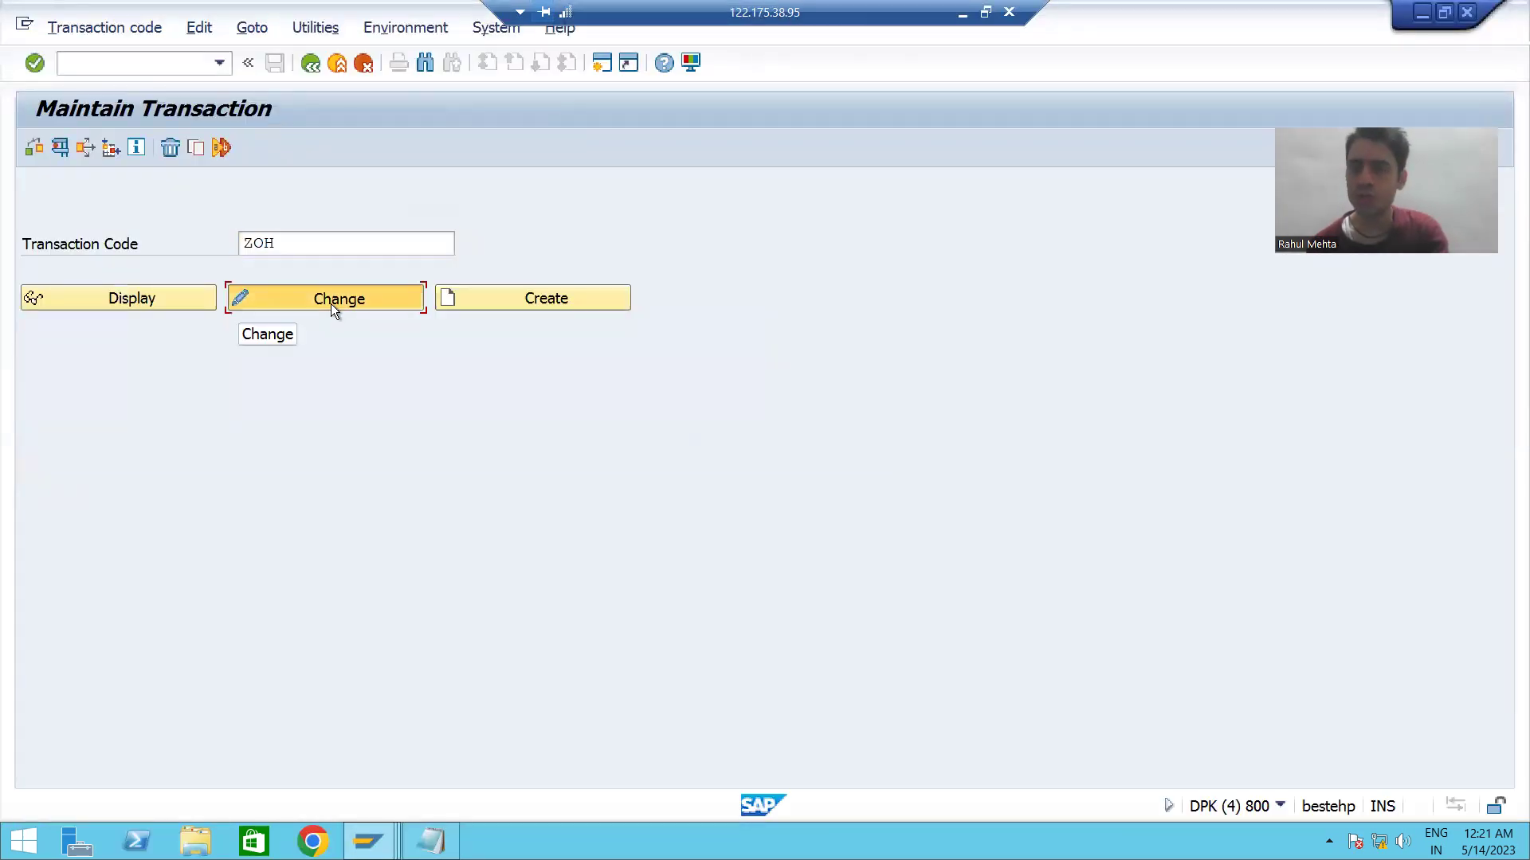
# - Replace the screen field UPDATE with SHOW in the default values, and save transaction ZOH
pyautogui.scroll(-5, 429, 523)
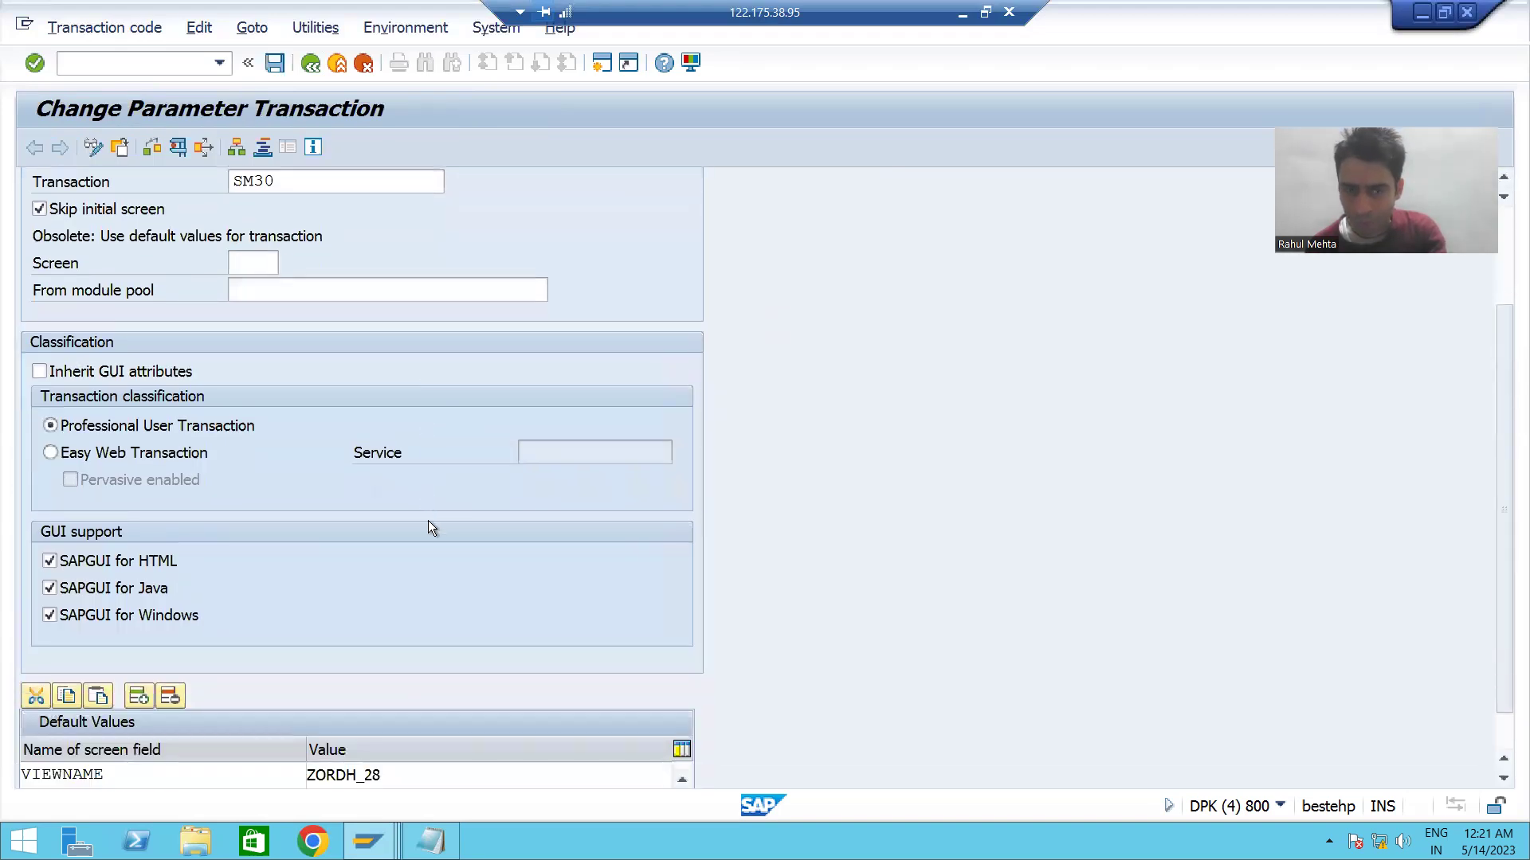
pyautogui.click(117, 757)
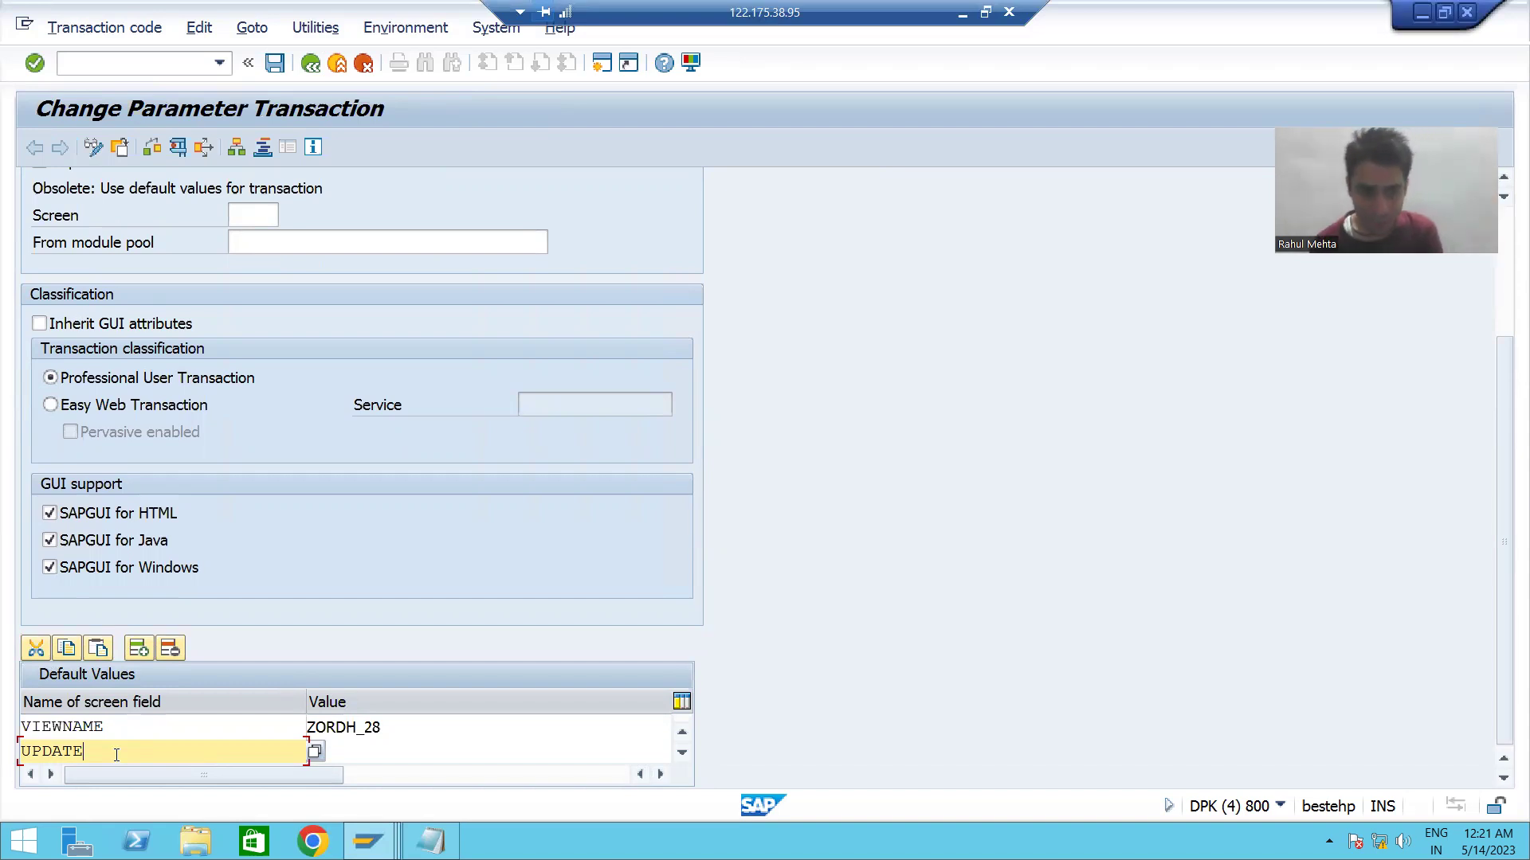
pyautogui.click(316, 752)
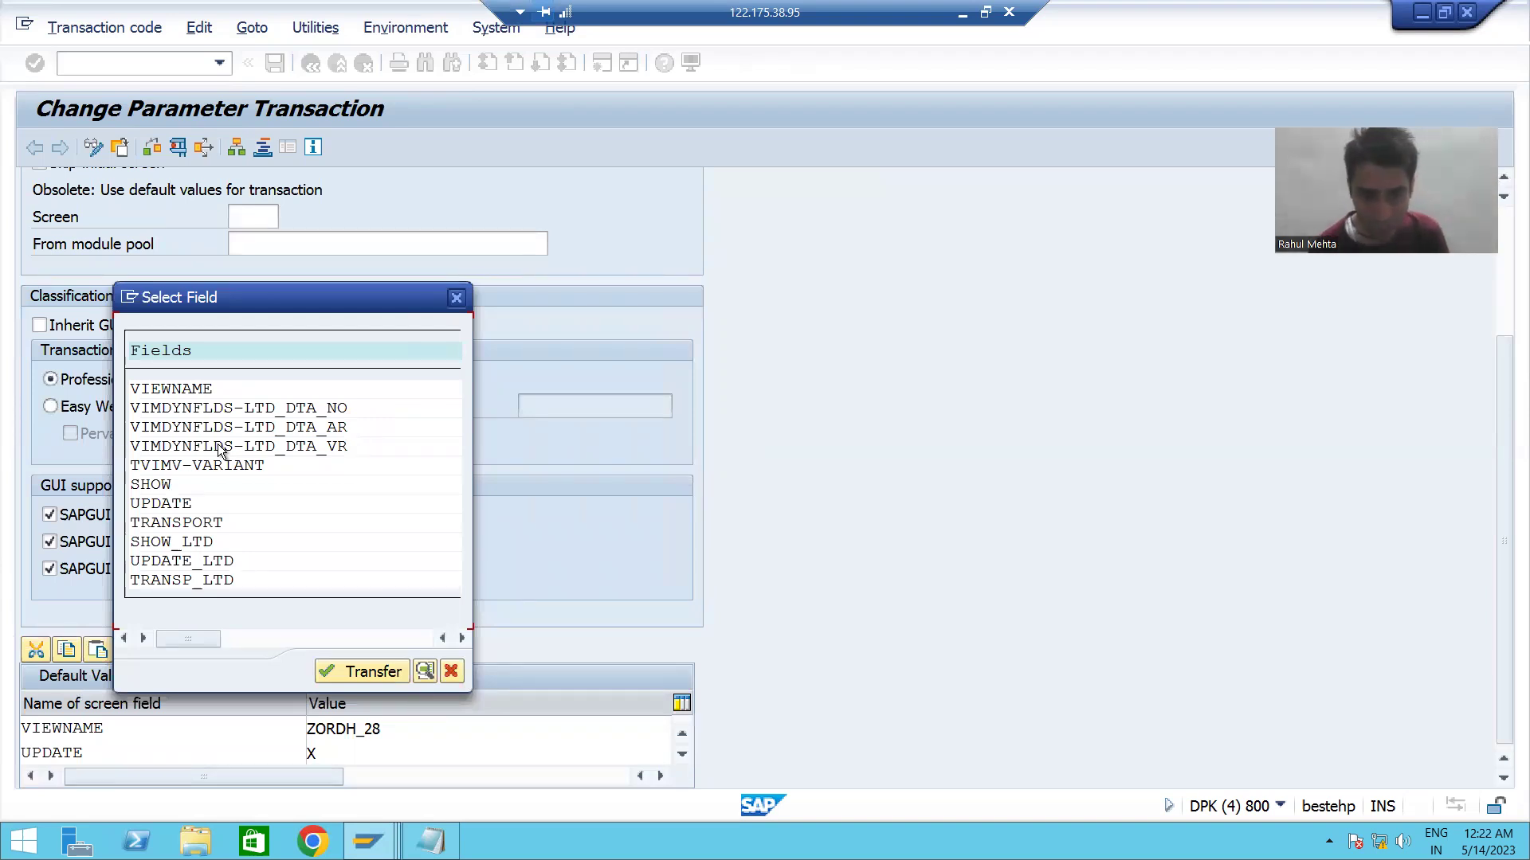
pyautogui.doubleClick(159, 486)
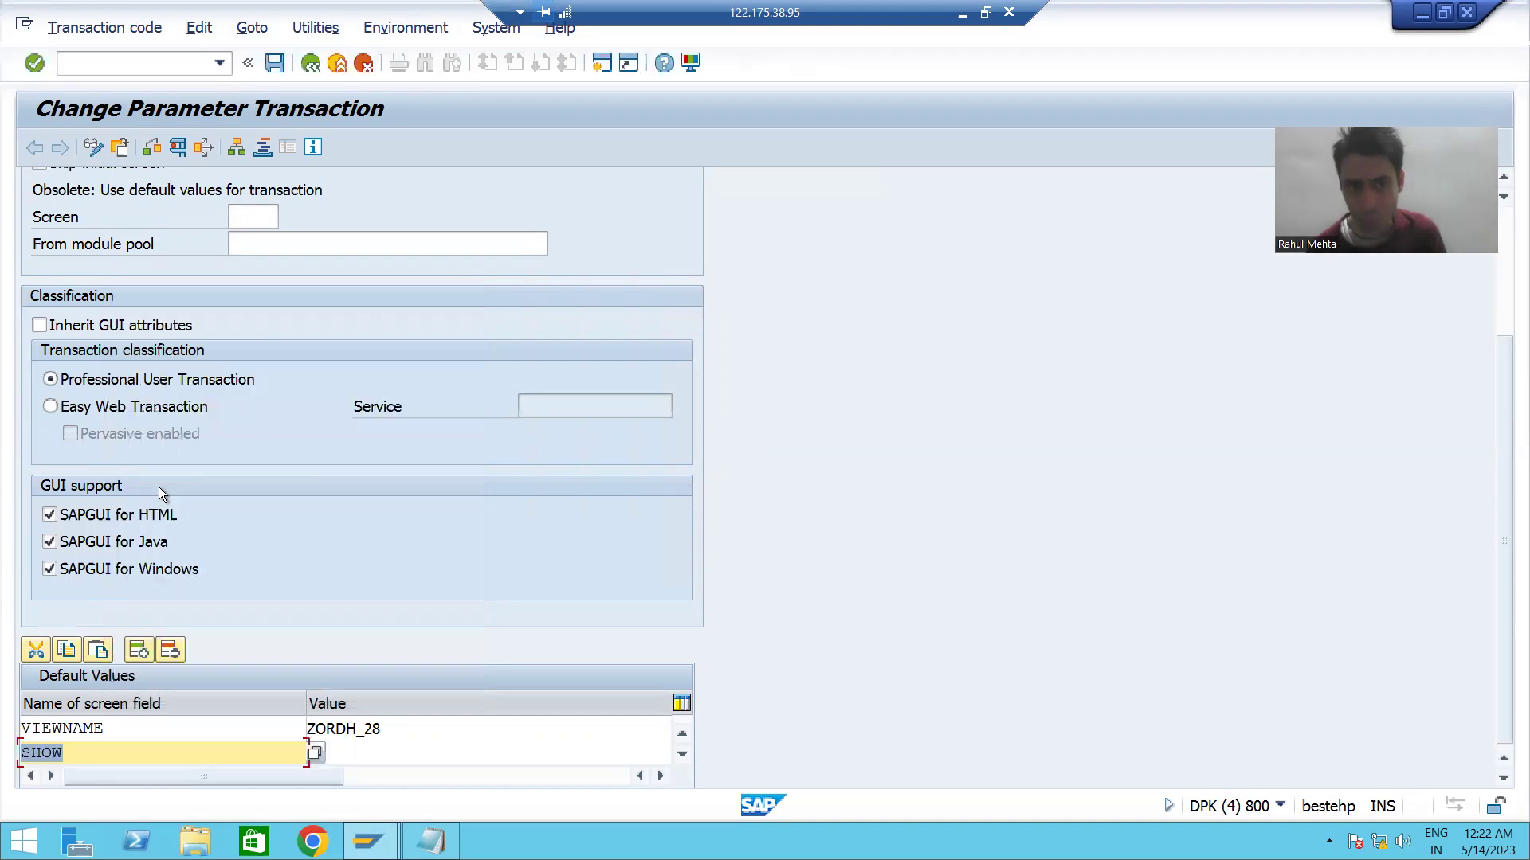
pyautogui.click(274, 63)
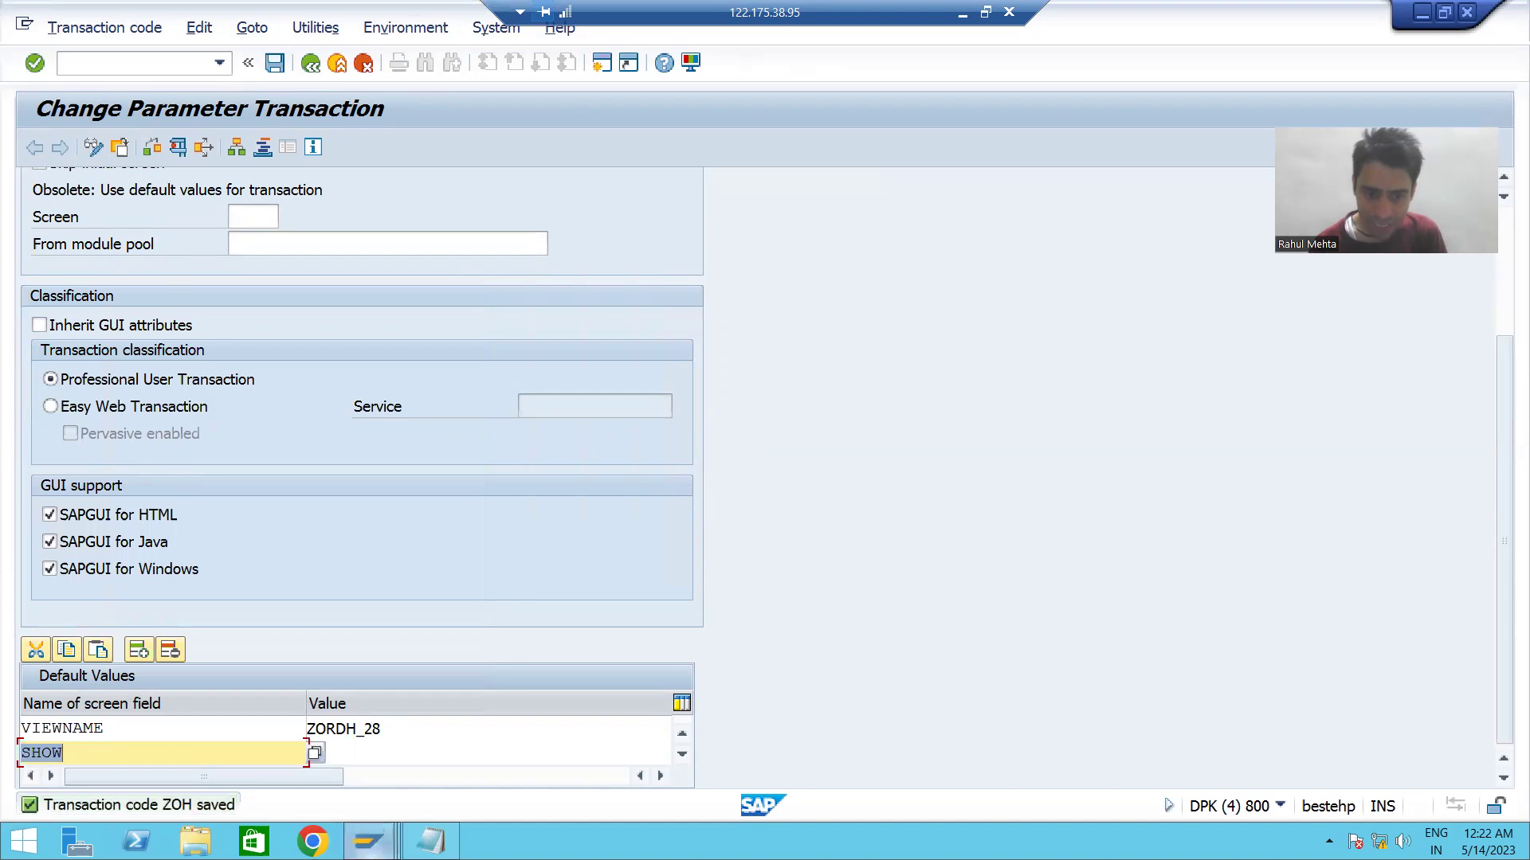
# - Check the SM30 display view in the other session, and run ZOH from the SE93 session with /nzoh to compare
pyautogui.moveTo(366, 842)
pyautogui.click(376, 772)
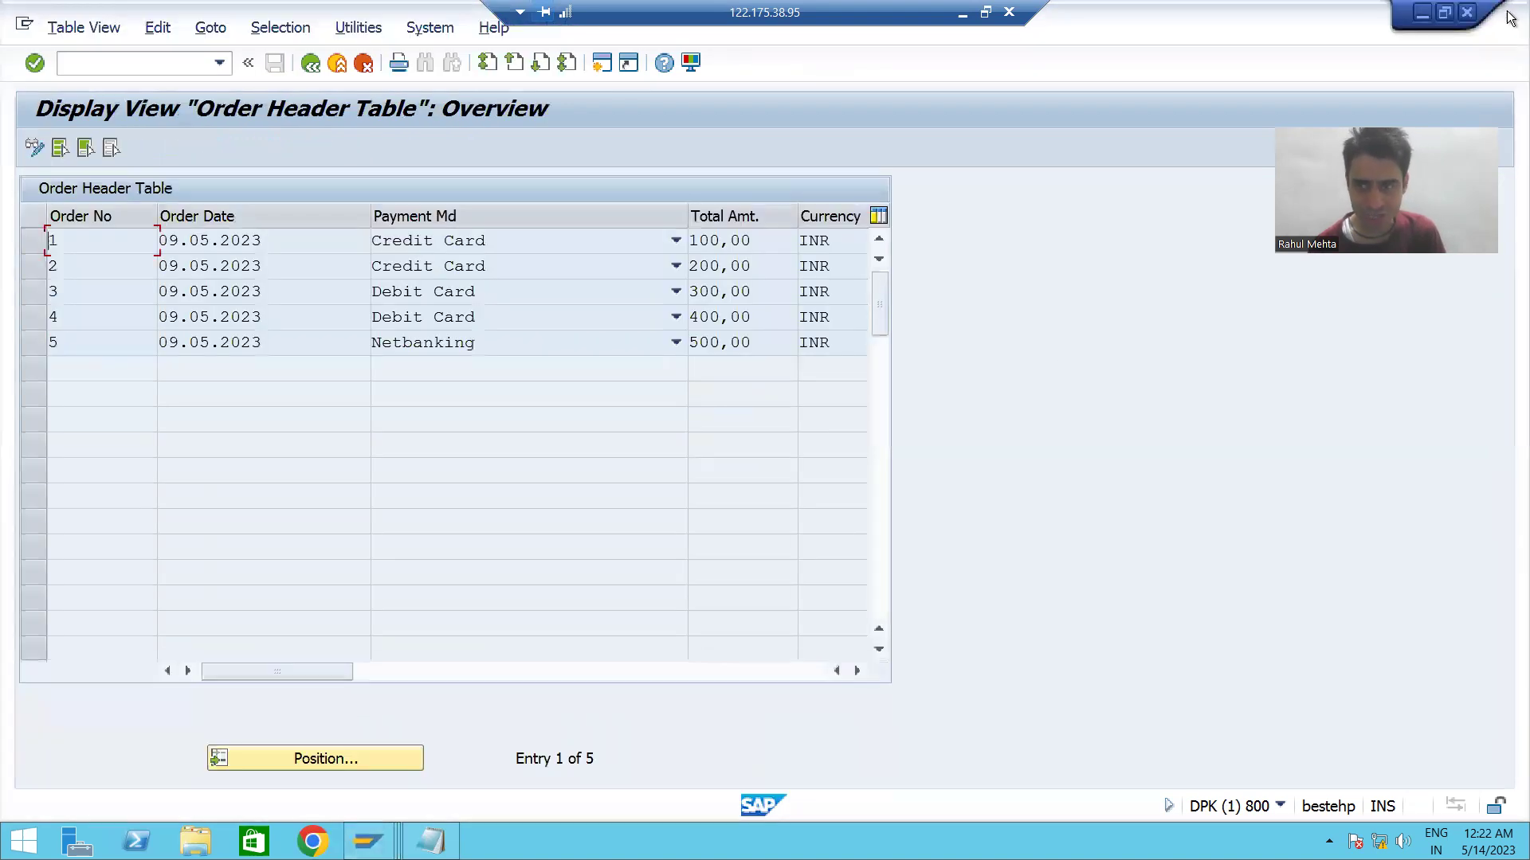
pyautogui.hotkey('alt', 'Tab')
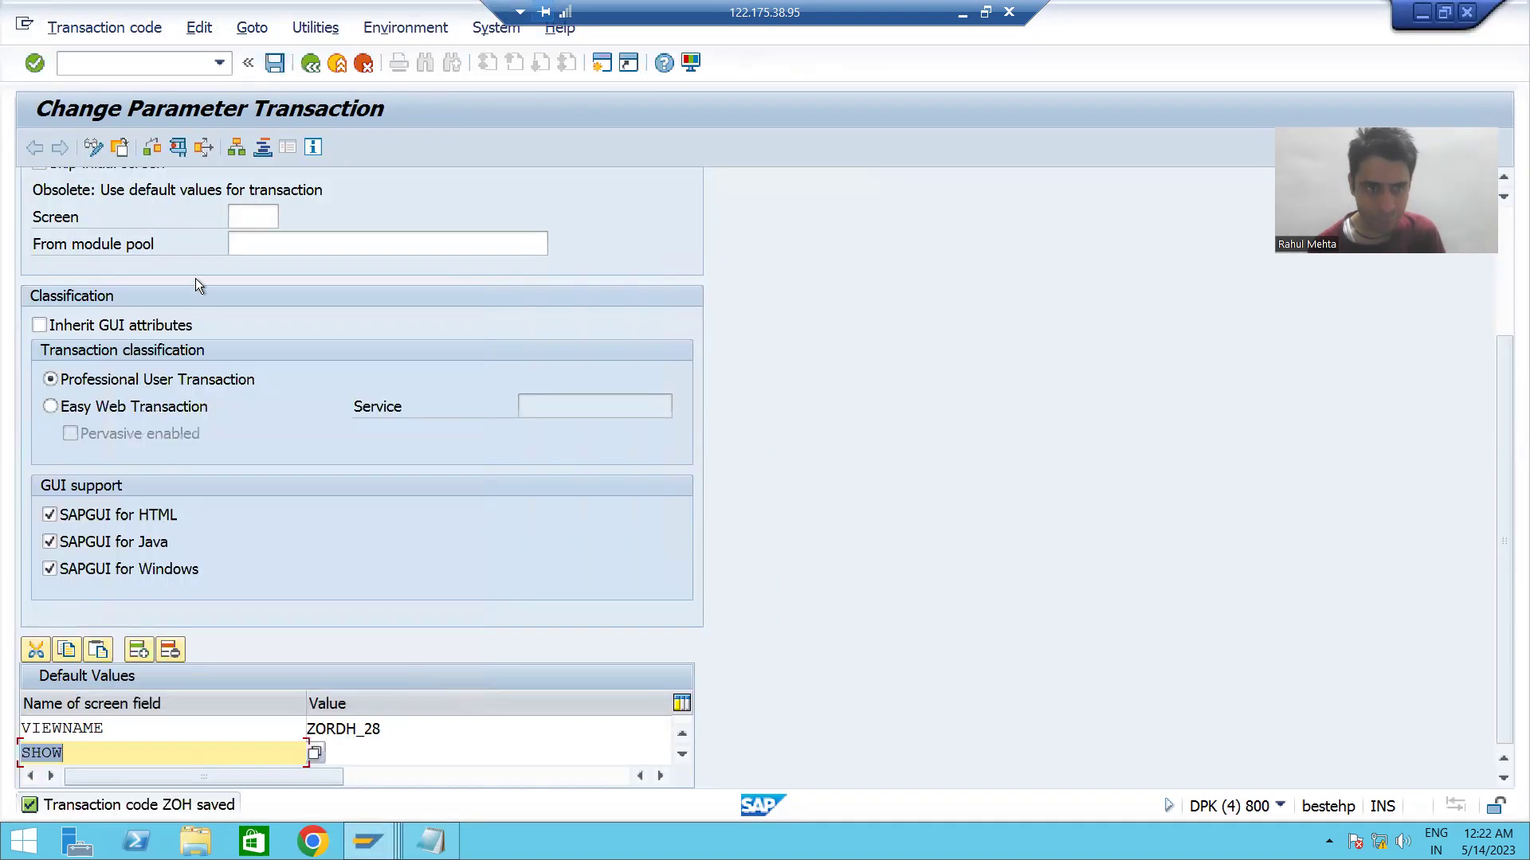
pyautogui.click(181, 63)
pyautogui.write('/')
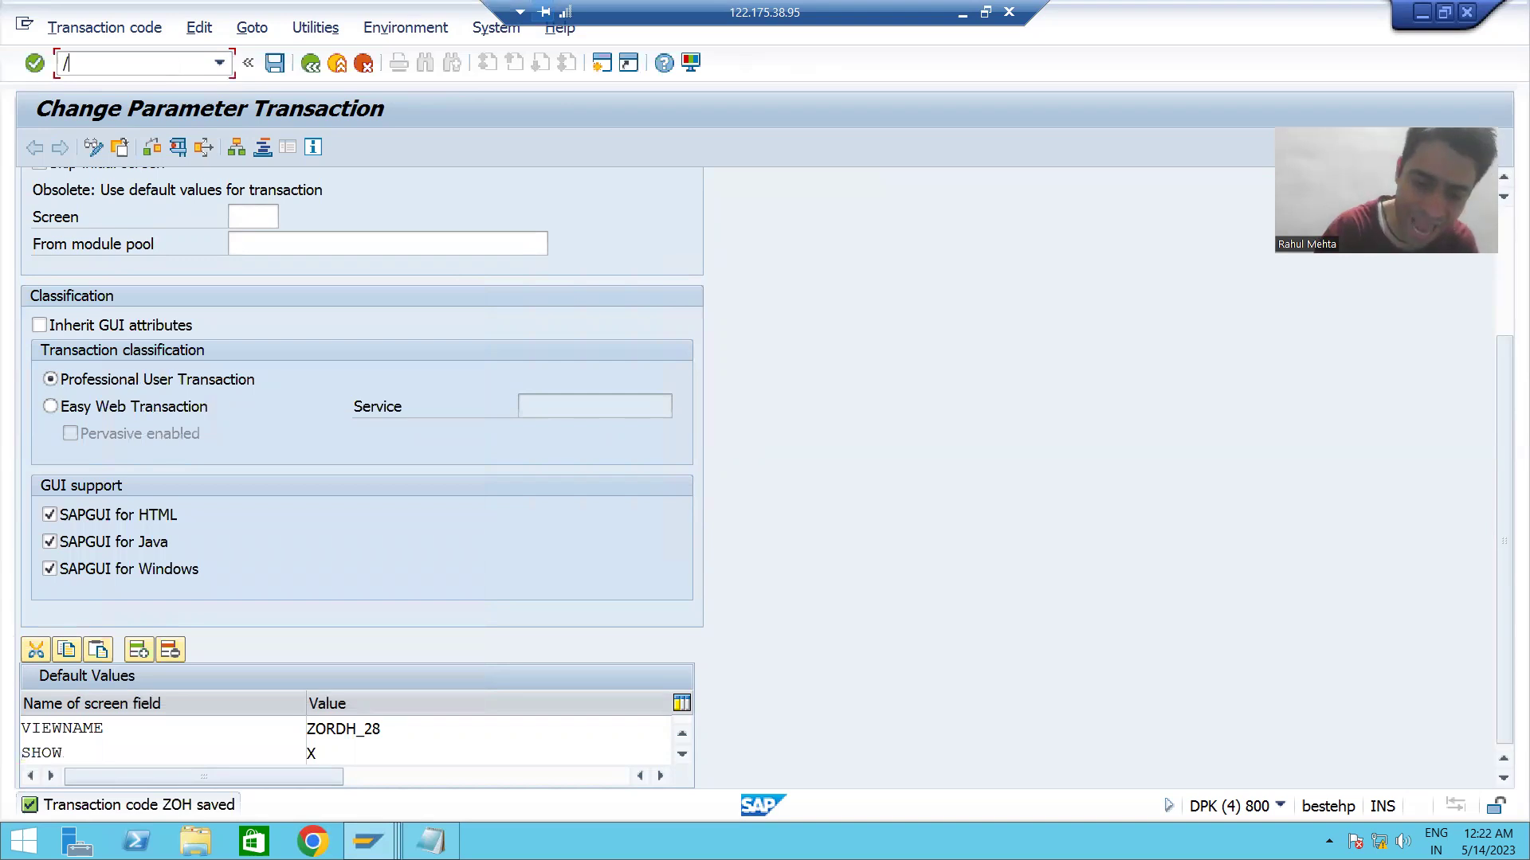
pyautogui.write('nzo')
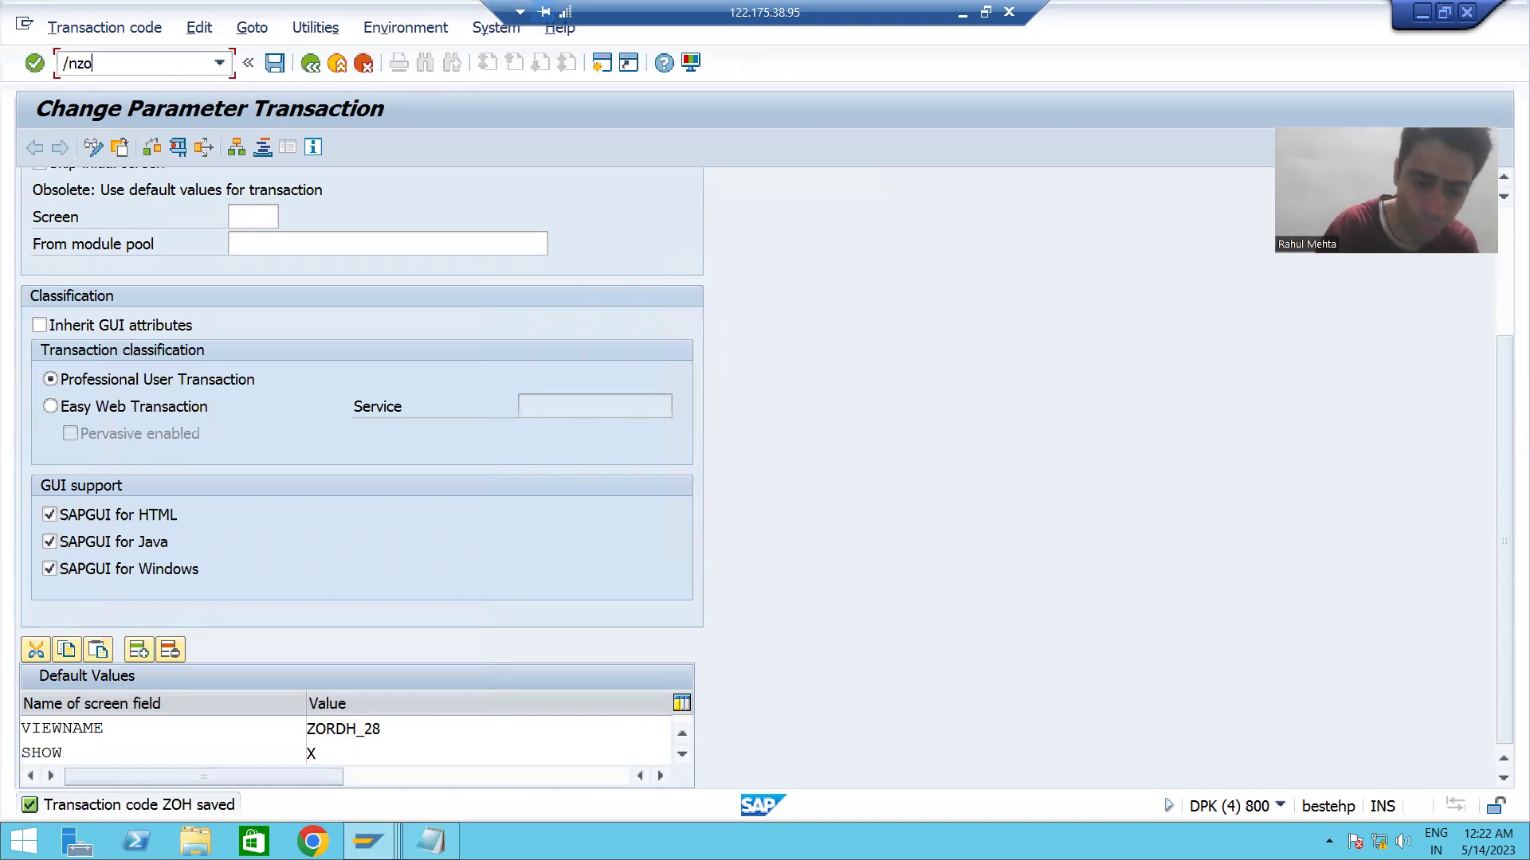
pyautogui.write('h')
pyautogui.press('Return')
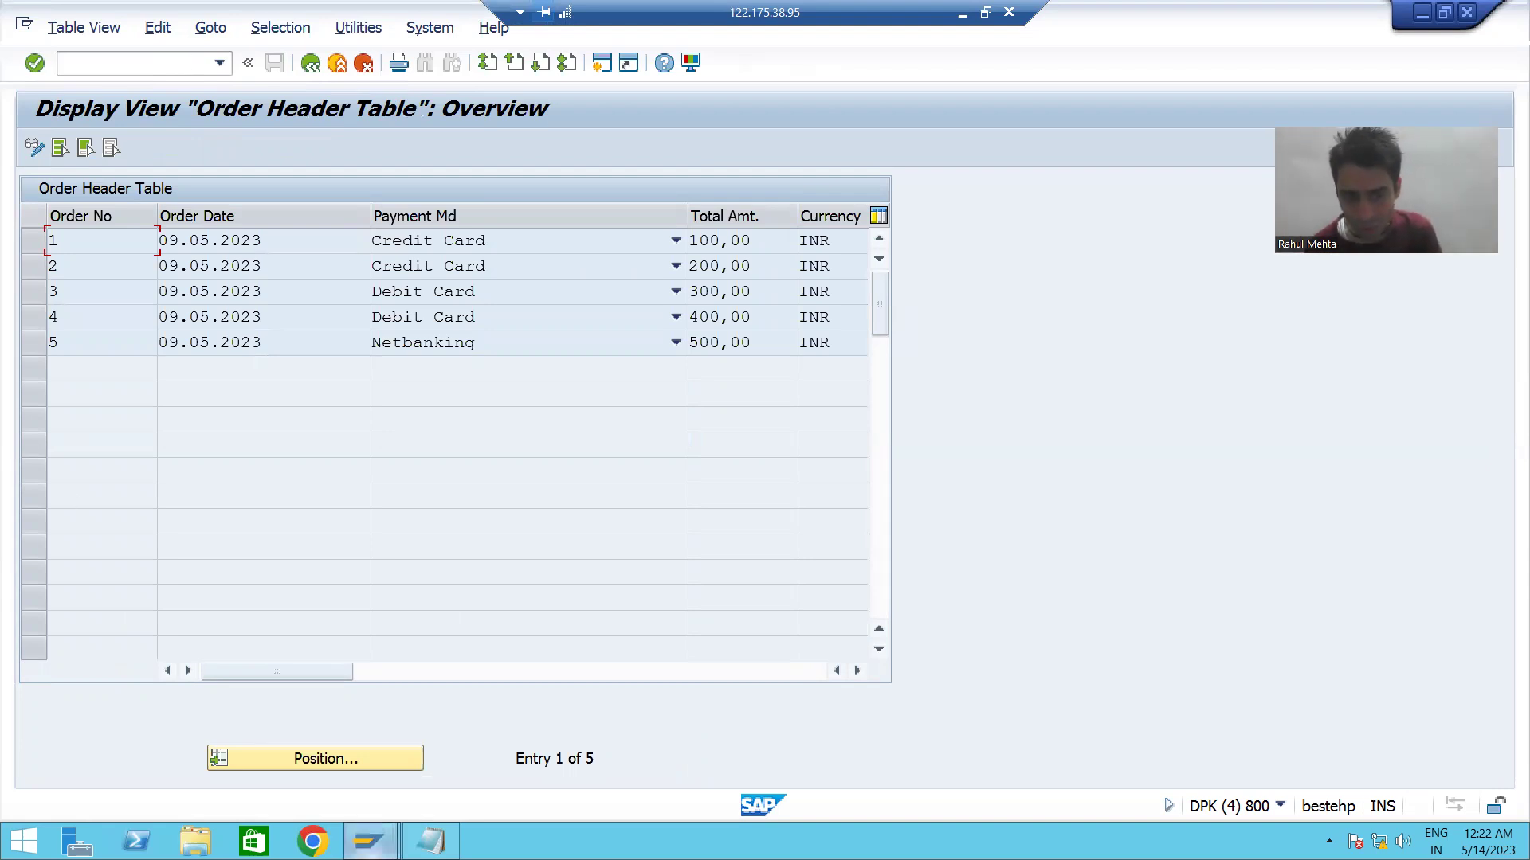
# - Switch to the session with the SM30 initial screen, ready to enter another transaction command
pyautogui.click(367, 841)
pyautogui.click(533, 744)
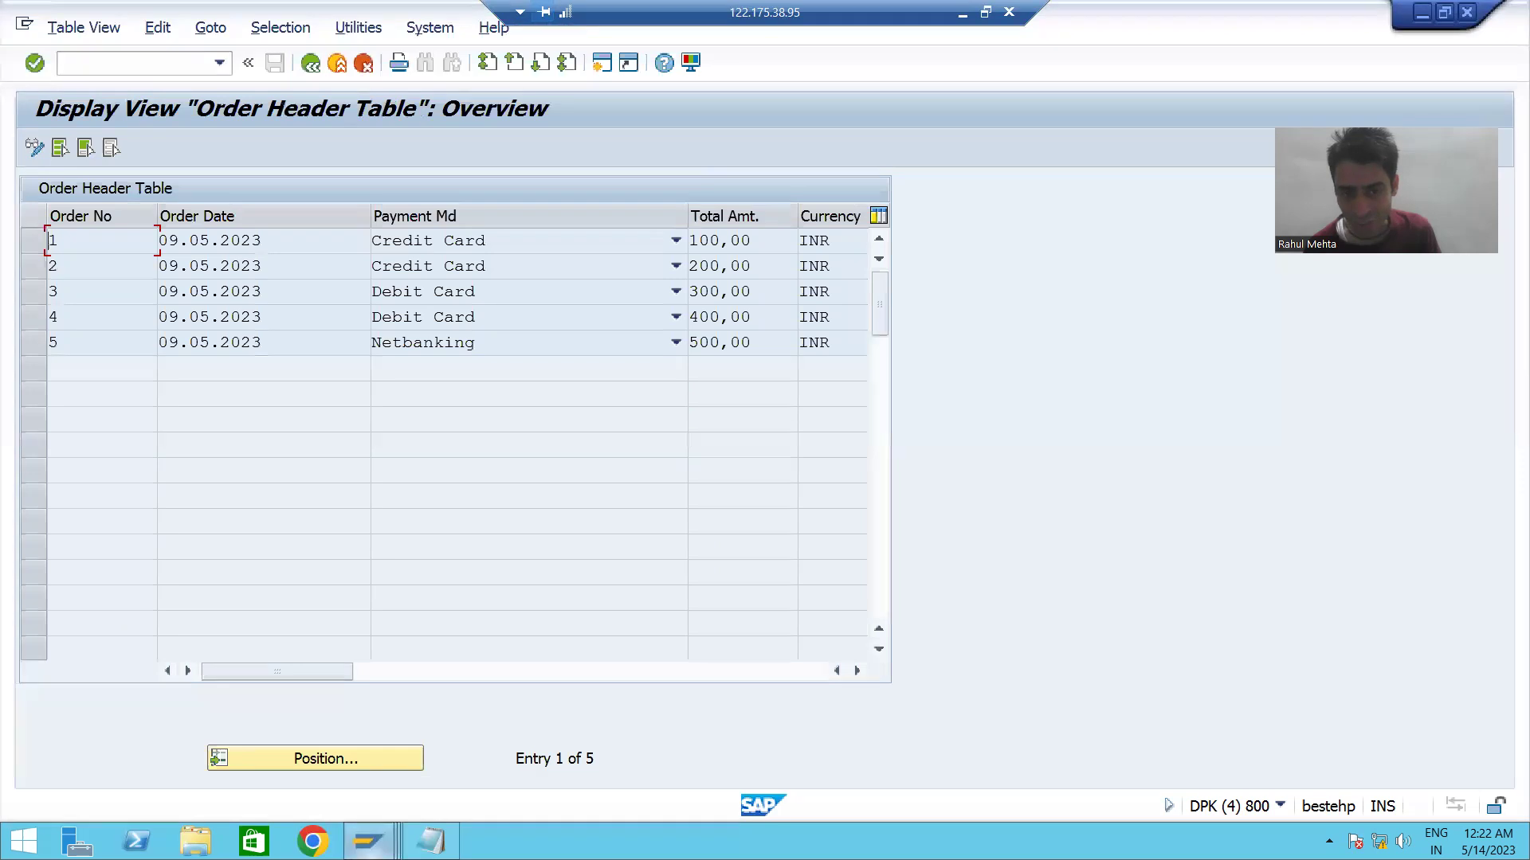
pyautogui.click(367, 841)
pyautogui.click(370, 745)
pyautogui.click(102, 62)
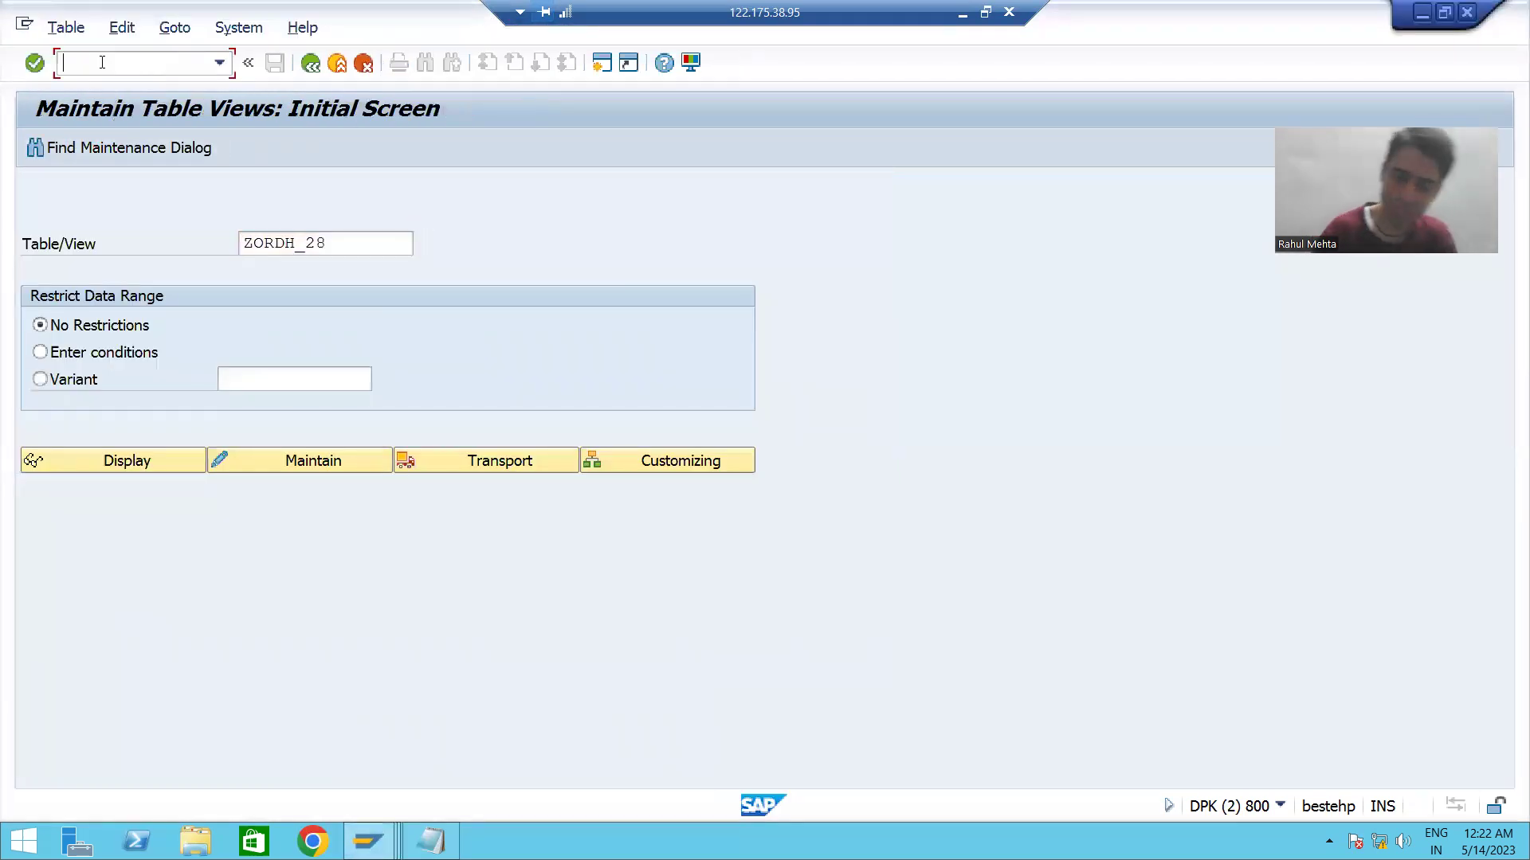